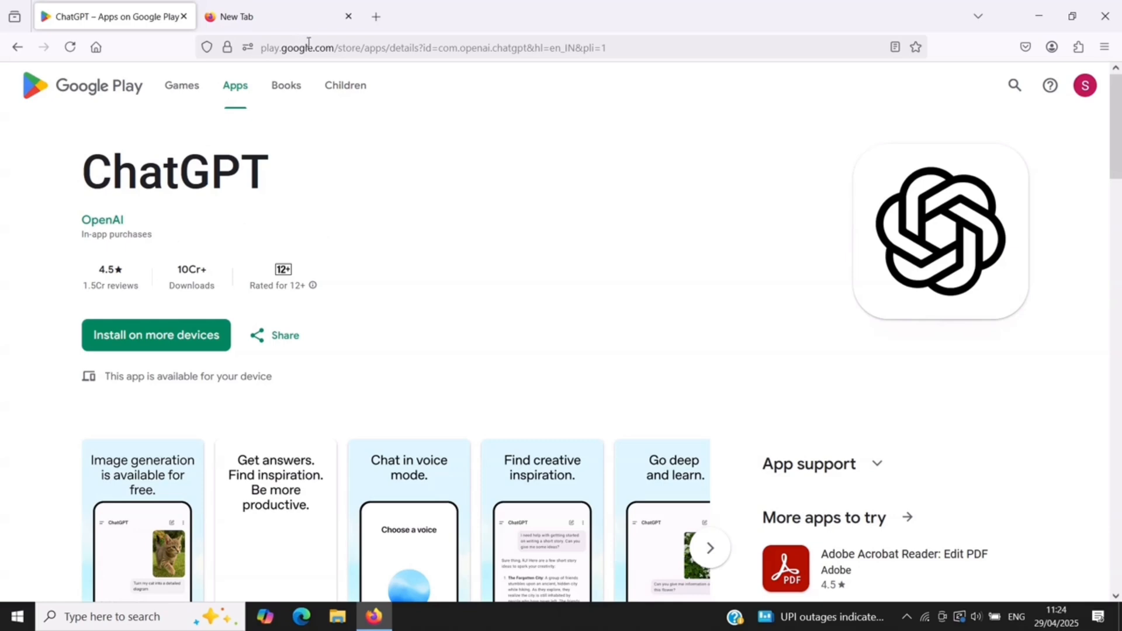
{"action": "left_click", "coordinate": [289, 24]}
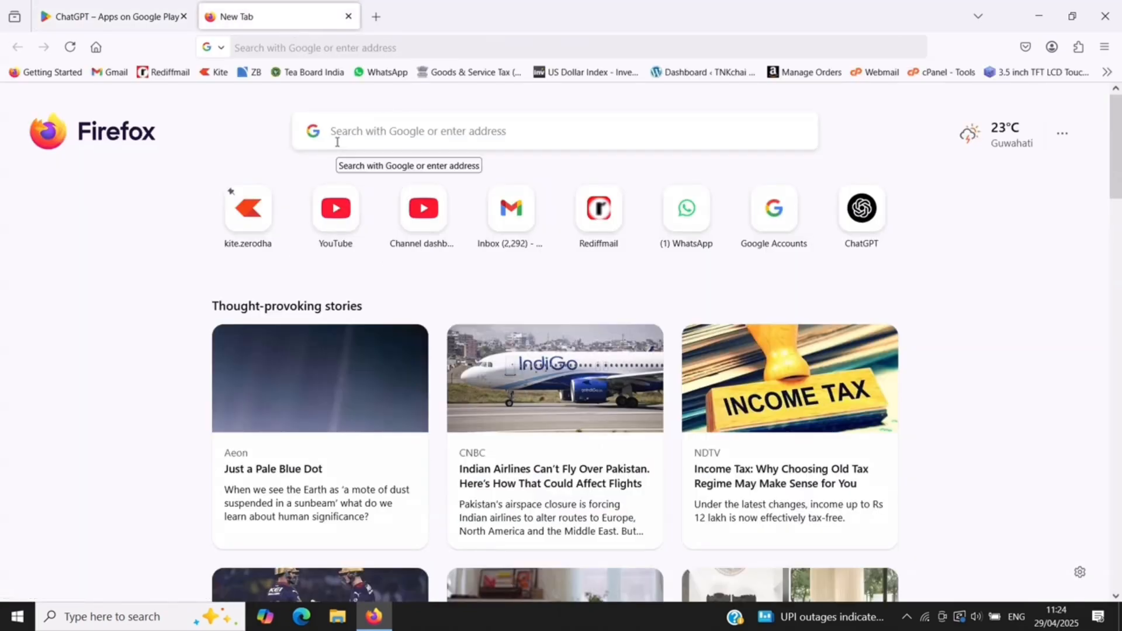
{"action": "left_click", "coordinate": [164, 23]}
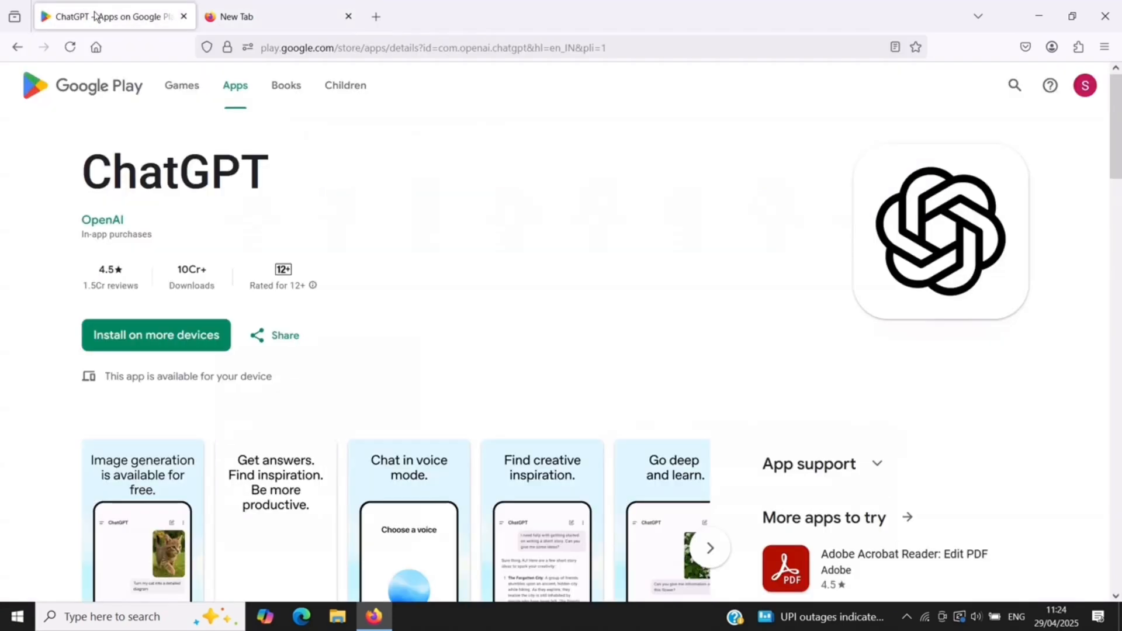
{"action": "left_click", "coordinate": [288, 22]}
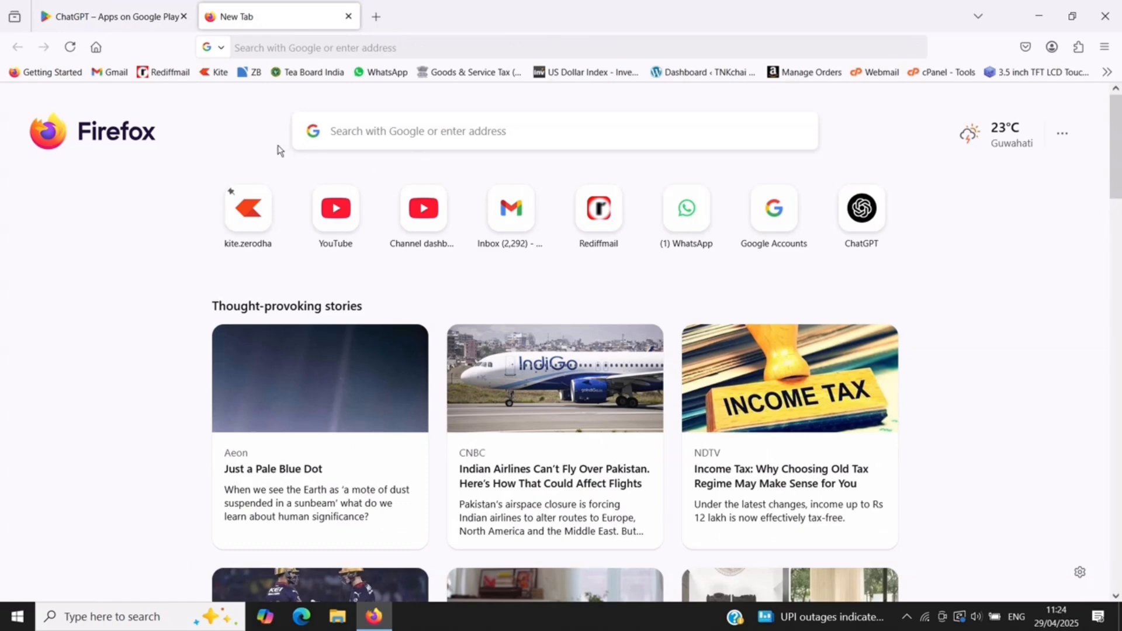
{"action": "left_click", "coordinate": [132, 19]}
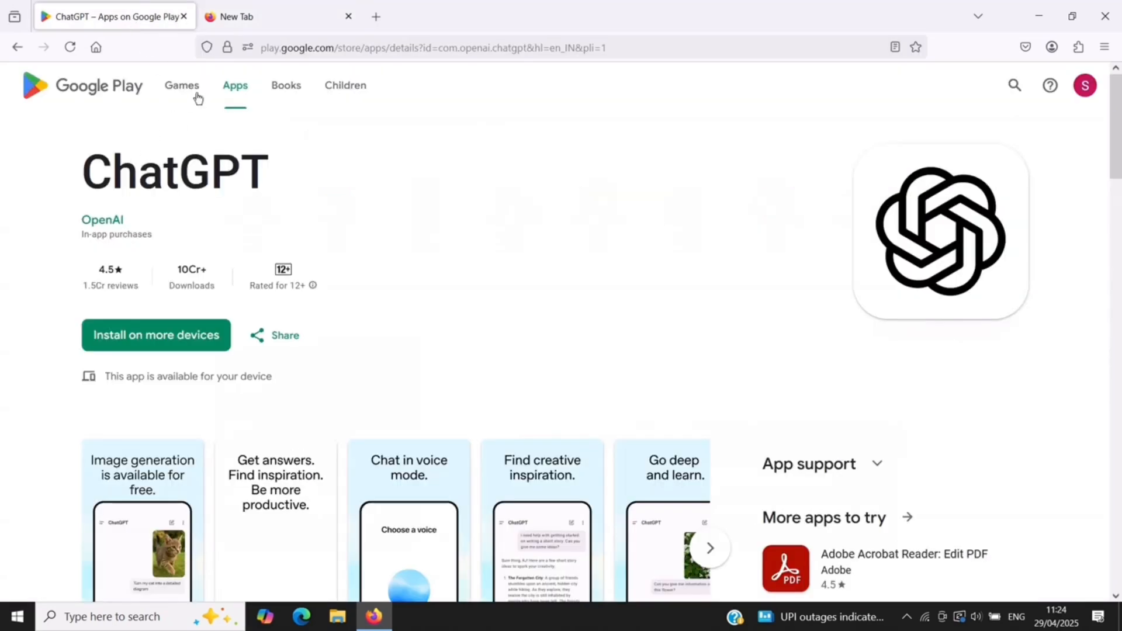
{"action": "left_click", "coordinate": [281, 21]}
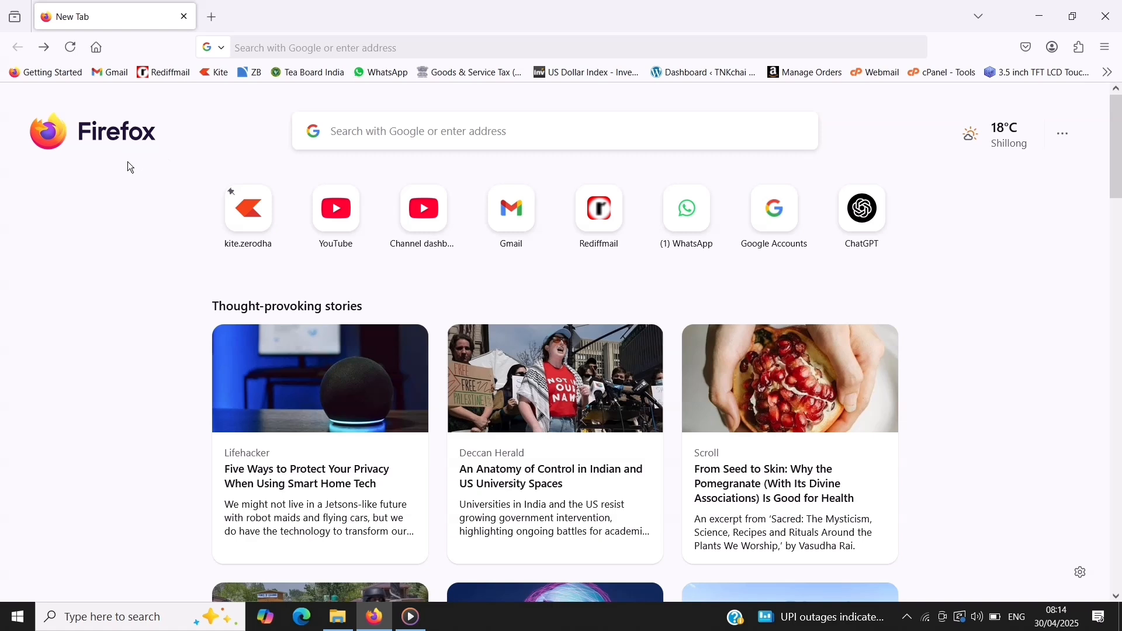
Search the web for "chat gpt" and launch ChatGPT from OpenAI's Introducing ChatGPT page
{"action": "left_click", "coordinate": [344, 135]}
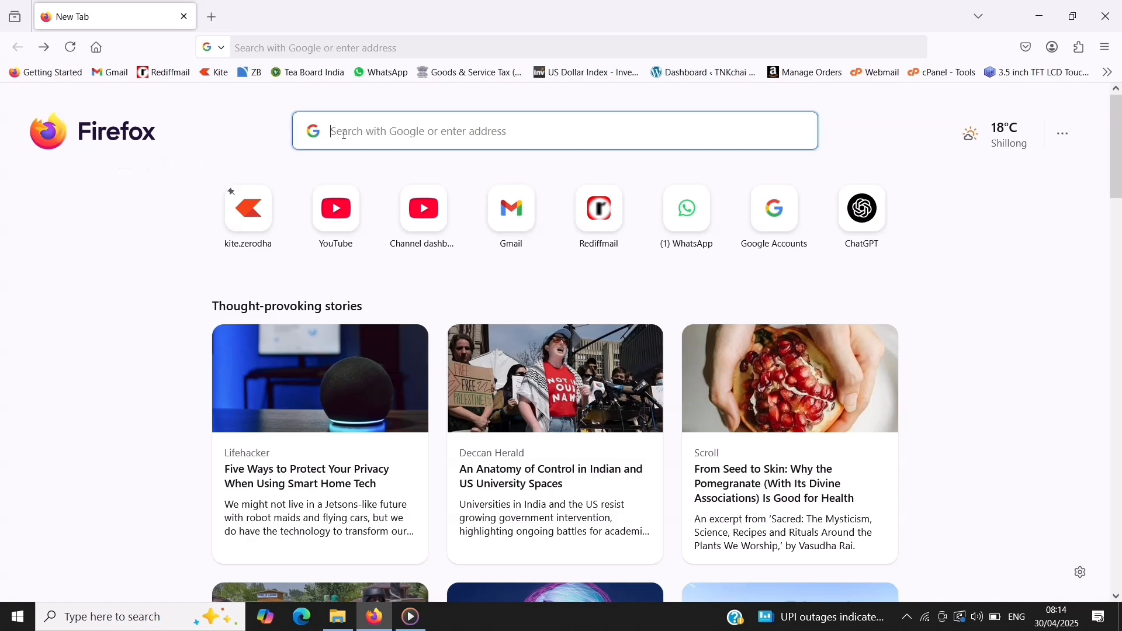
{"action": "type", "text": "chat "}
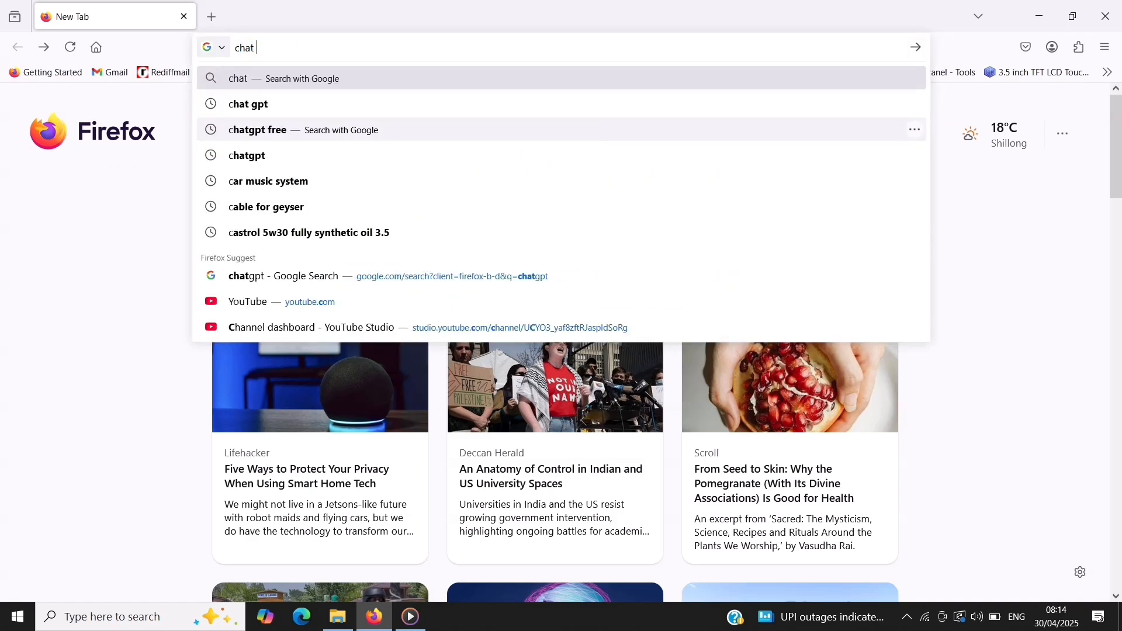
{"action": "type", "text": "gpt"}
{"action": "key", "text": "Return"}
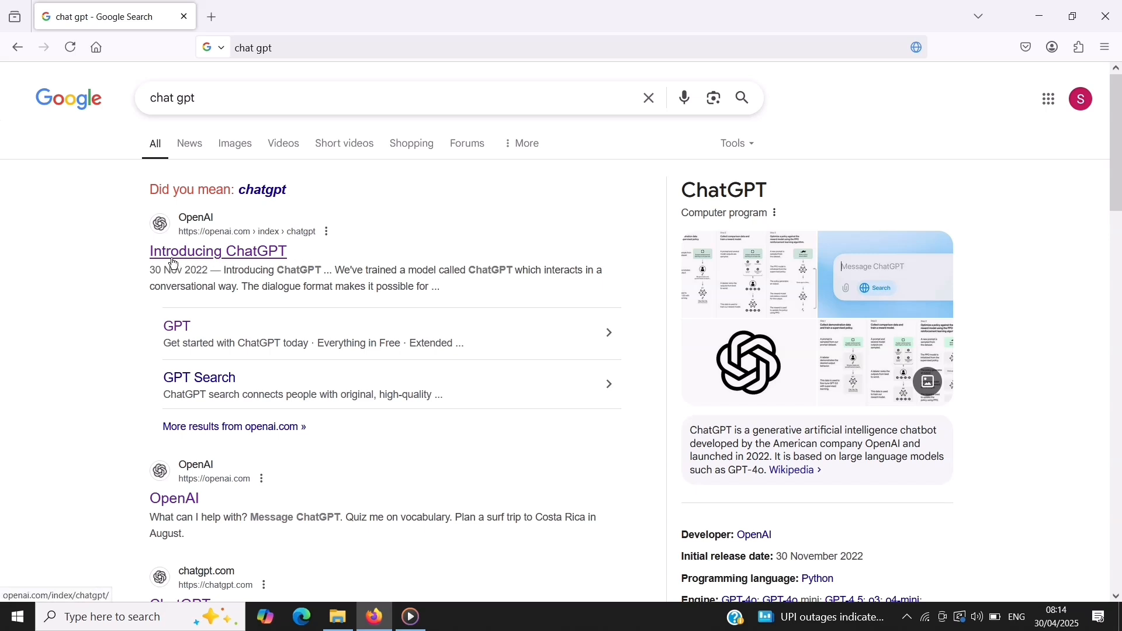
{"action": "left_click", "coordinate": [226, 262]}
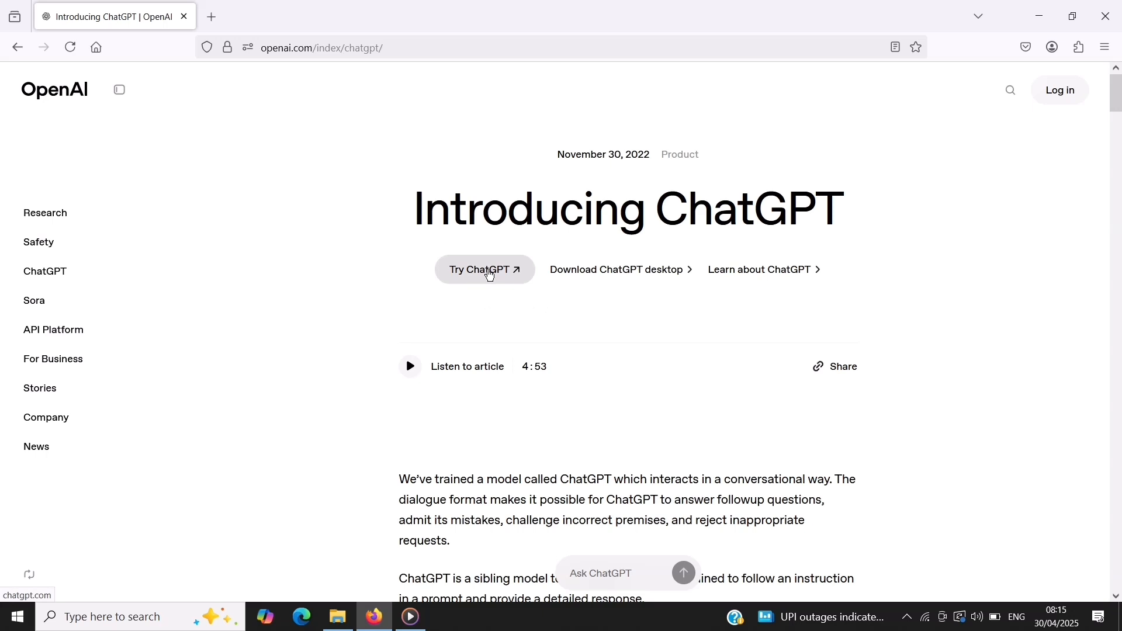
{"action": "left_click", "coordinate": [490, 273]}
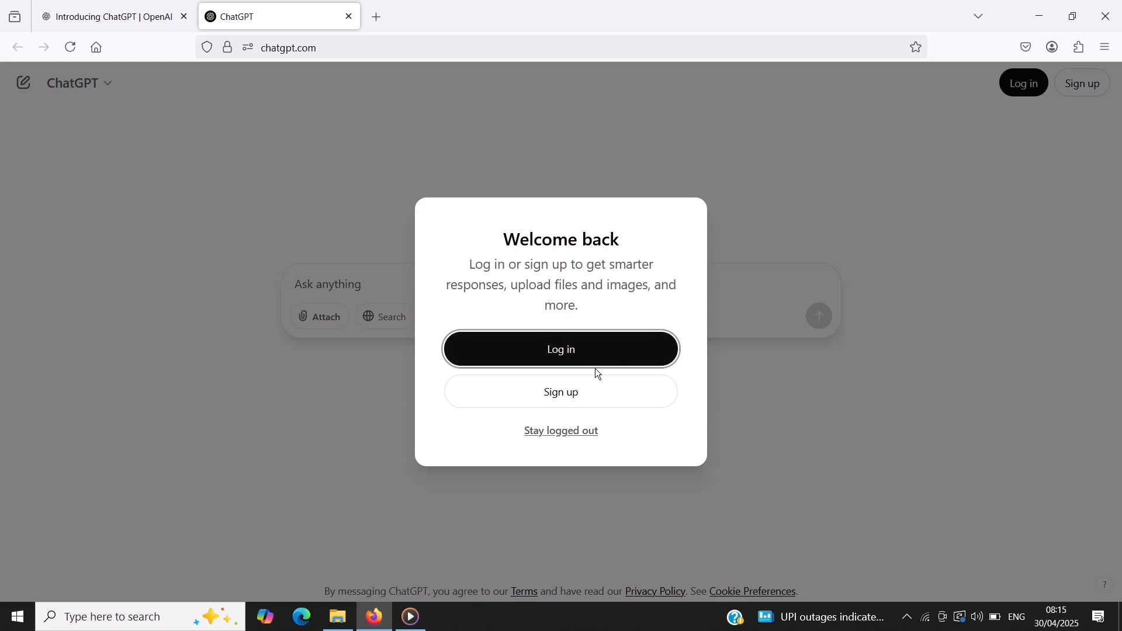
Log in to ChatGPT with the first listed Google account and submit the account password
{"action": "left_click", "coordinate": [556, 354]}
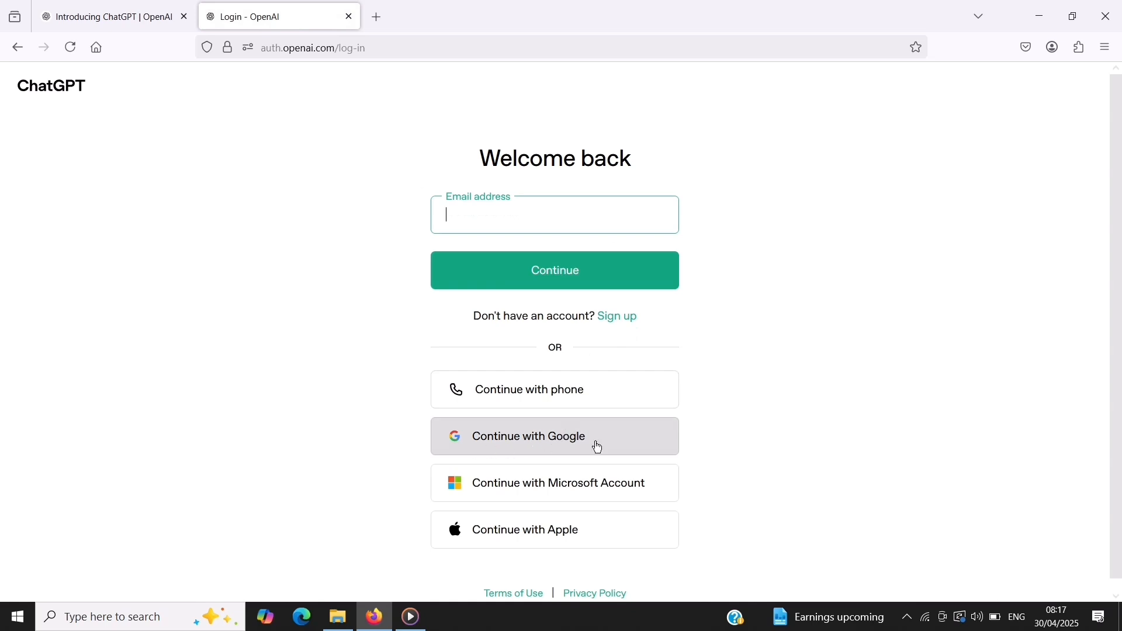
{"action": "left_click", "coordinate": [546, 446]}
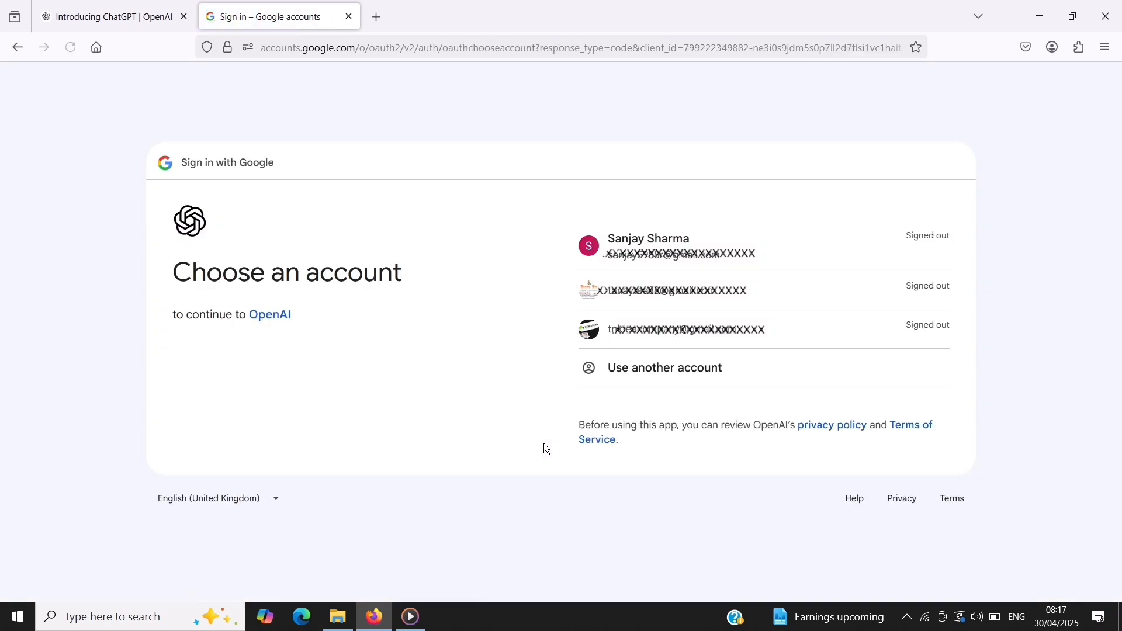
{"action": "left_click", "coordinate": [687, 259]}
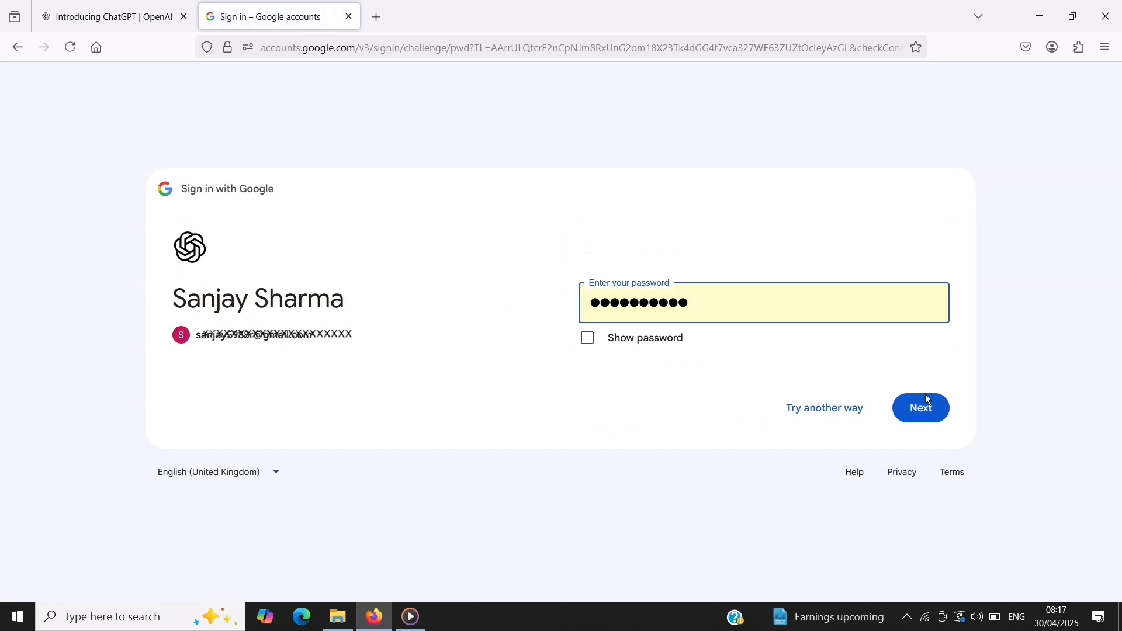
{"action": "left_click", "coordinate": [922, 411]}
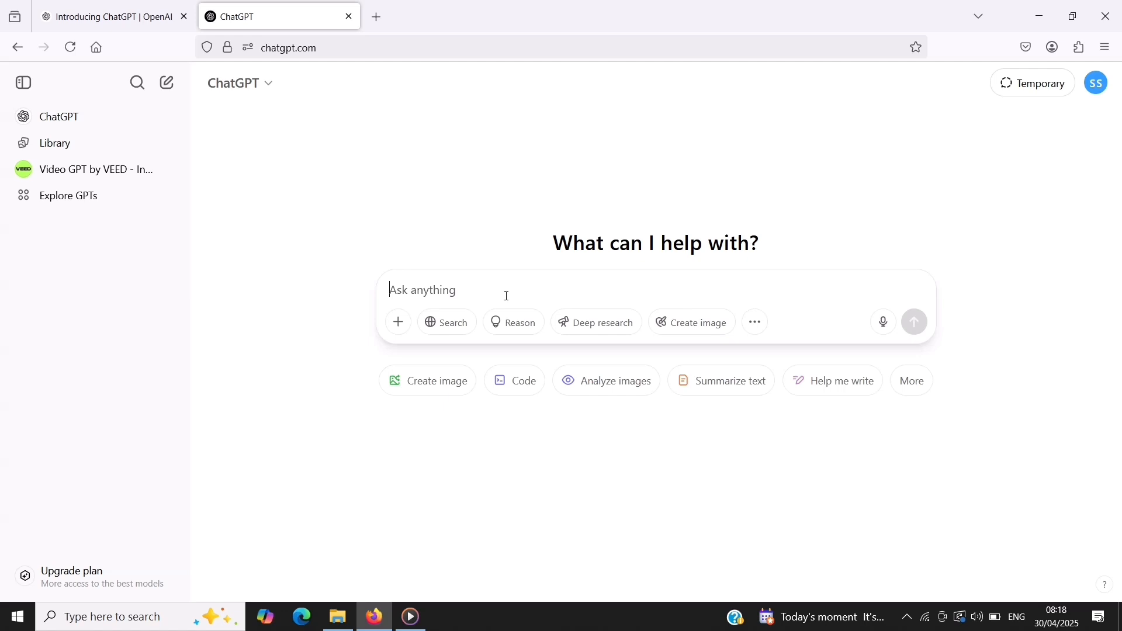
Ask for a sample dataset of 10 students with Student ID, Name, Age, Grade, Favorite Subject, and Average Score
{"action": "type", "text": "Create  sample dataset of 10 students with six fields each: Student ID, Name, Age, Grade, Favorite Subject, and Average Score."}
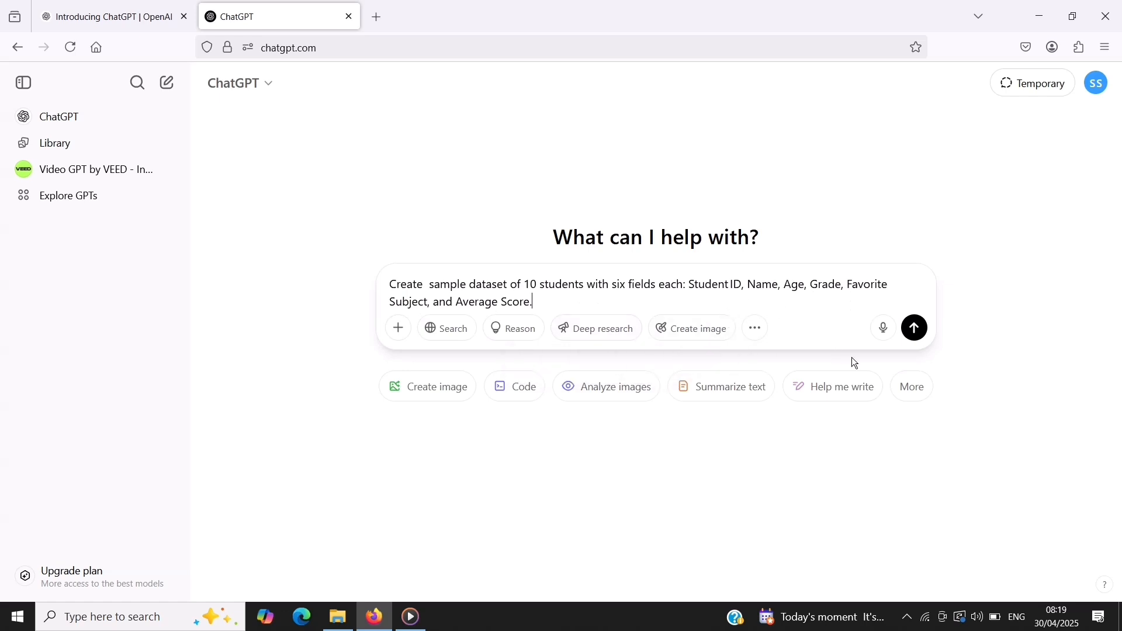
{"action": "left_click", "coordinate": [915, 329]}
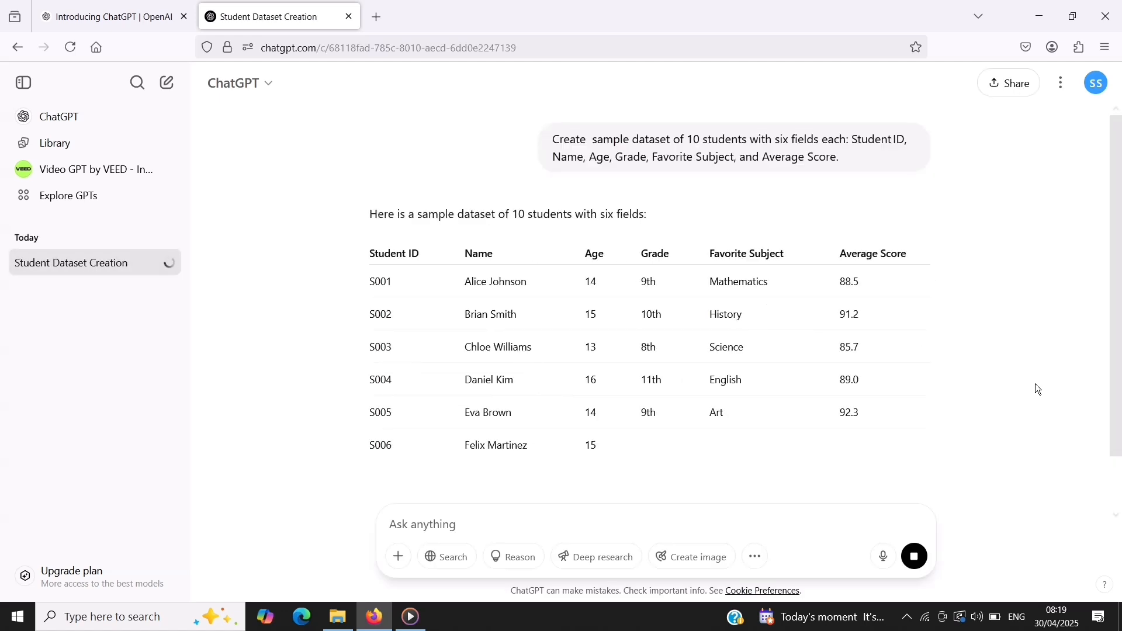
{"action": "scroll", "coordinate": [951, 392], "scroll_direction": "down", "scroll_amount": 4}
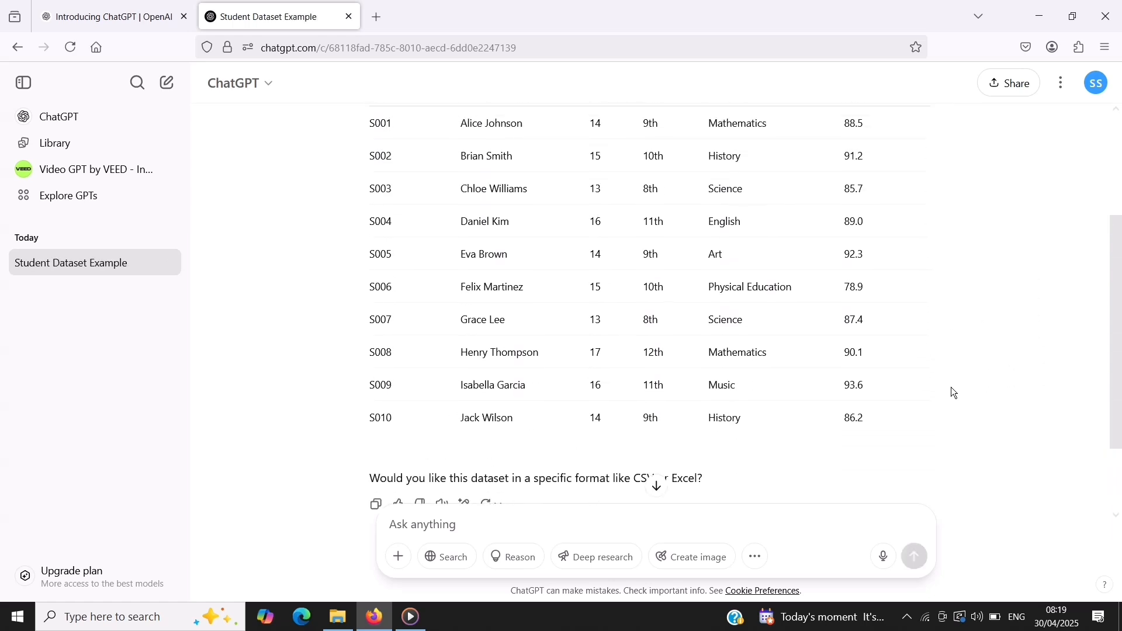
Select and copy the whole student table, from the Student ID header through row S010, without the closing question
{"action": "scroll", "coordinate": [952, 388], "scroll_direction": "up", "scroll_amount": 2}
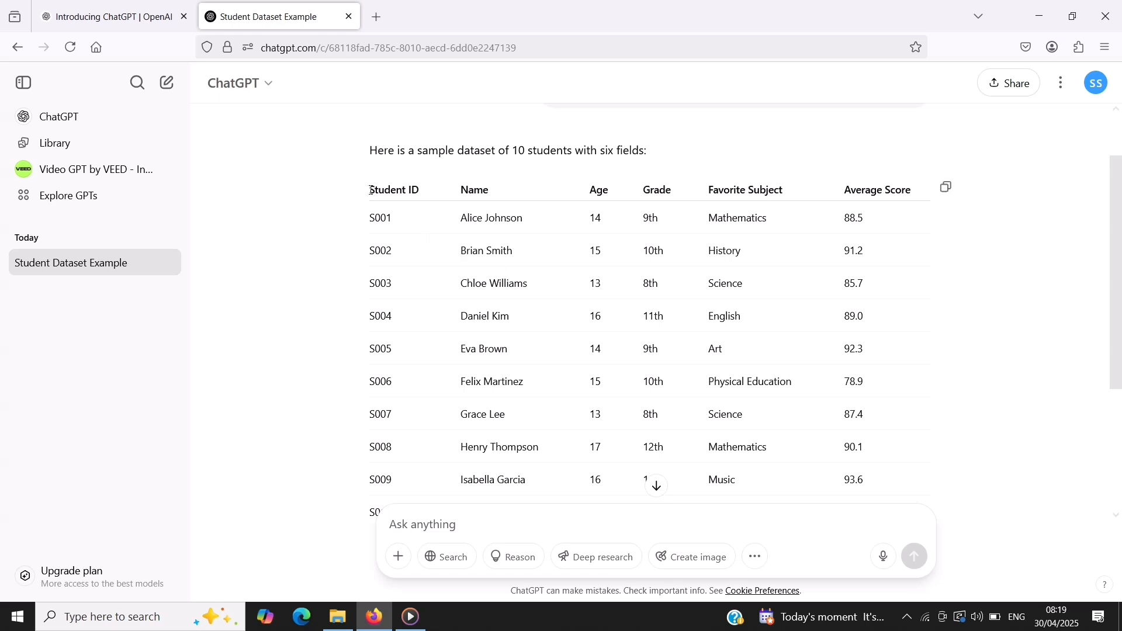
{"action": "left_click_drag", "start_coordinate": [369, 189], "coordinate": [858, 475]}
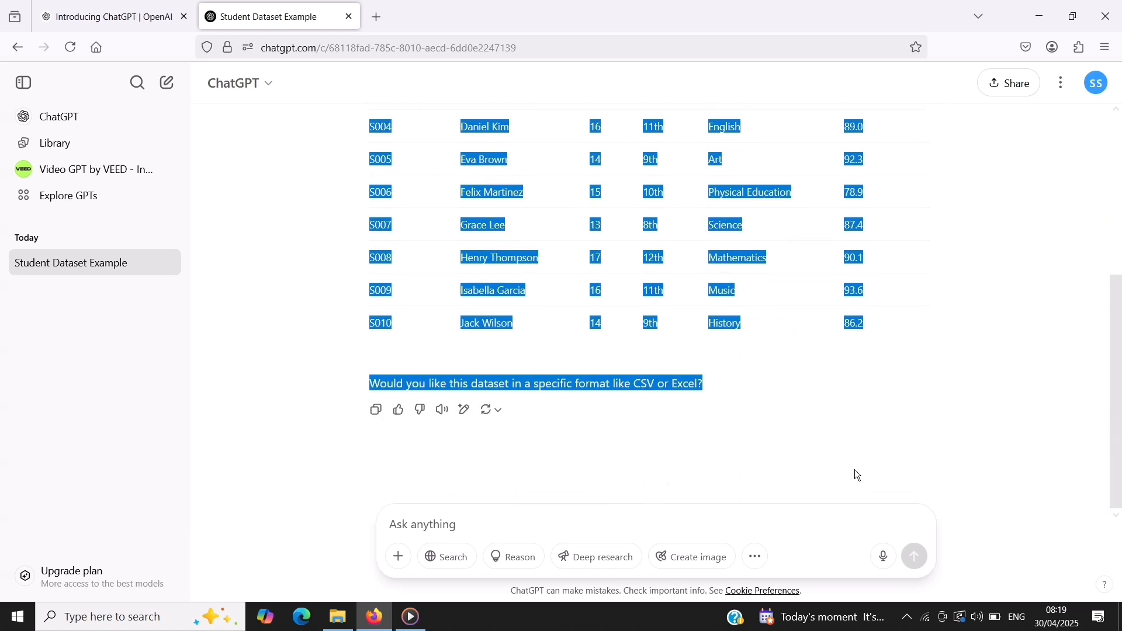
{"action": "left_click_drag", "start_coordinate": [850, 401], "coordinate": [860, 356]}
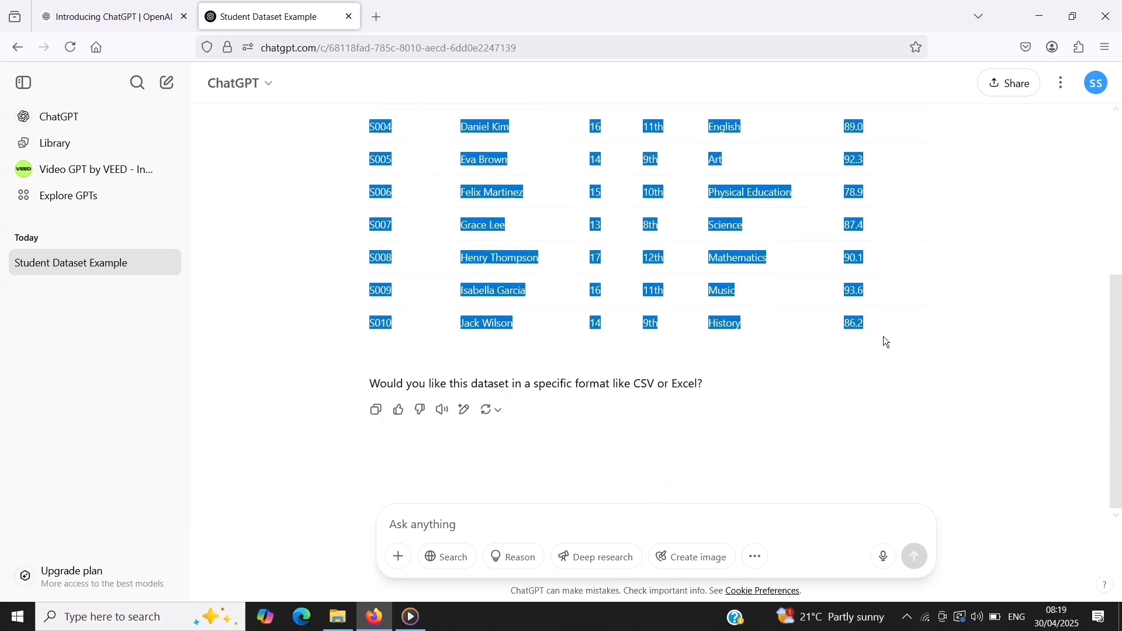
Switch to Excel and create a blank workbook
{"action": "left_click", "coordinate": [88, 627]}
{"action": "type", "text": "exc"}
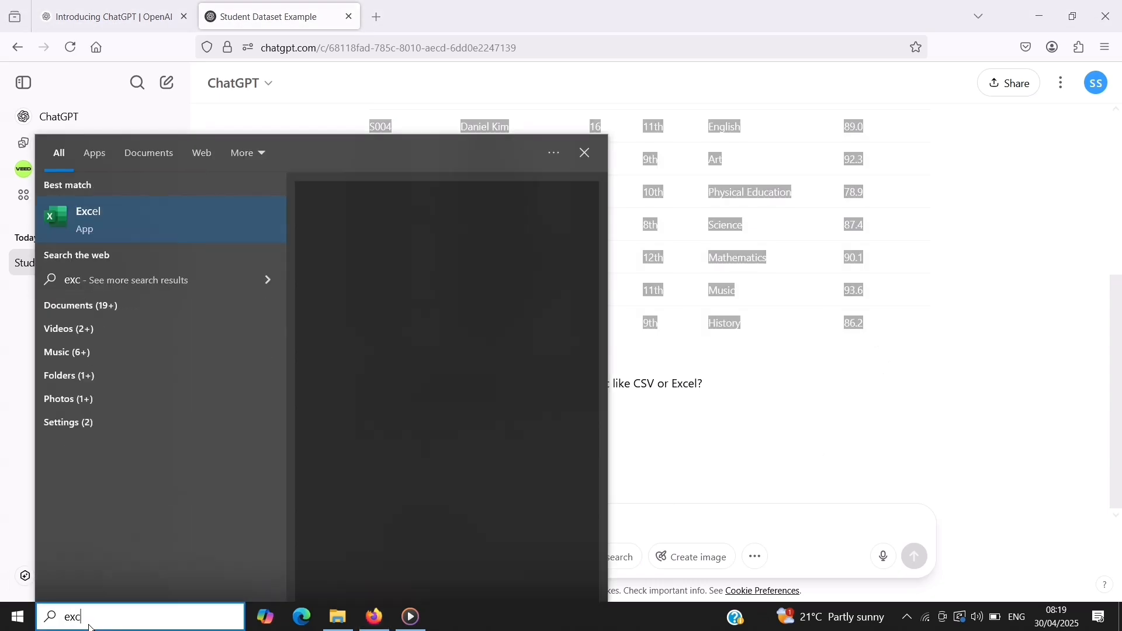
{"action": "left_click", "coordinate": [154, 216]}
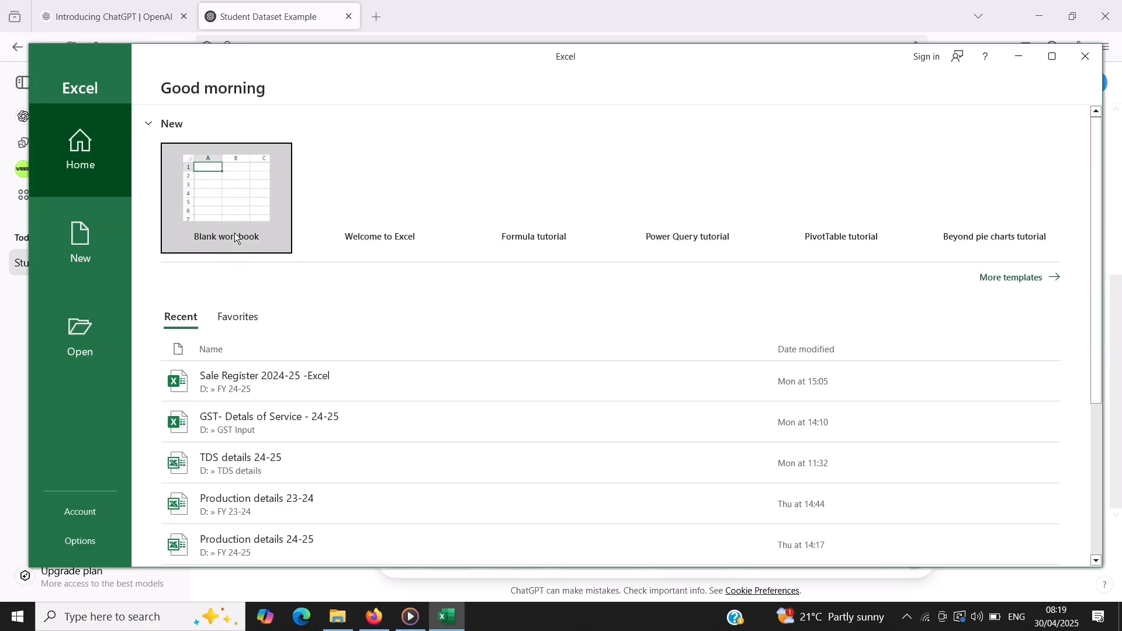
{"action": "left_click", "coordinate": [243, 206]}
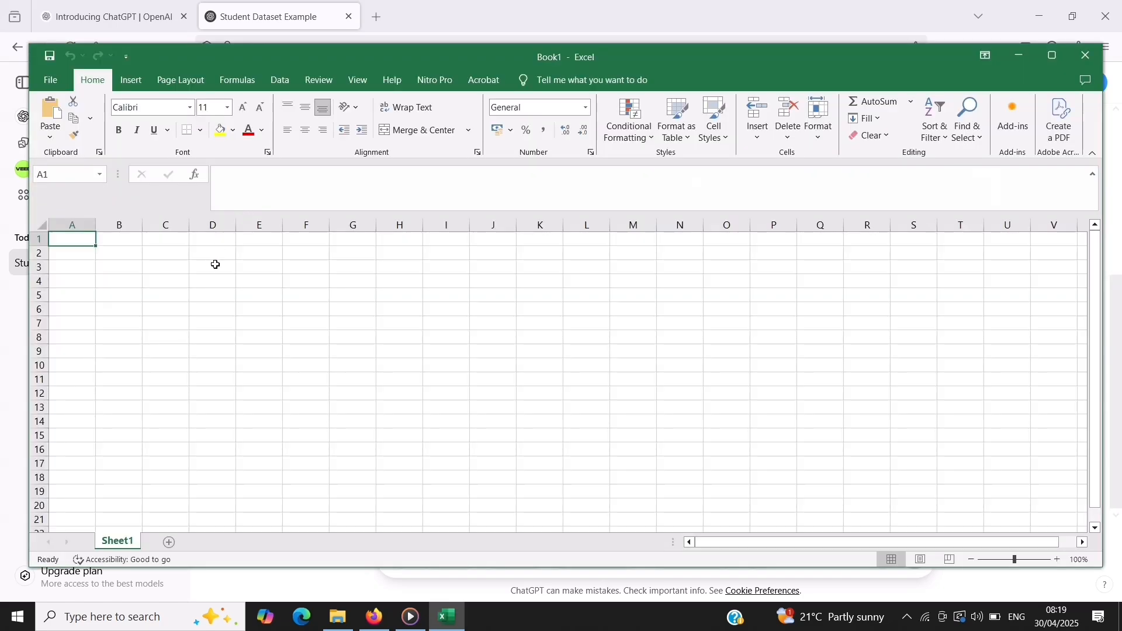
Paste the copied student table at cell A1 using Match Destination Formatting
{"action": "key", "text": "ctrl+v"}
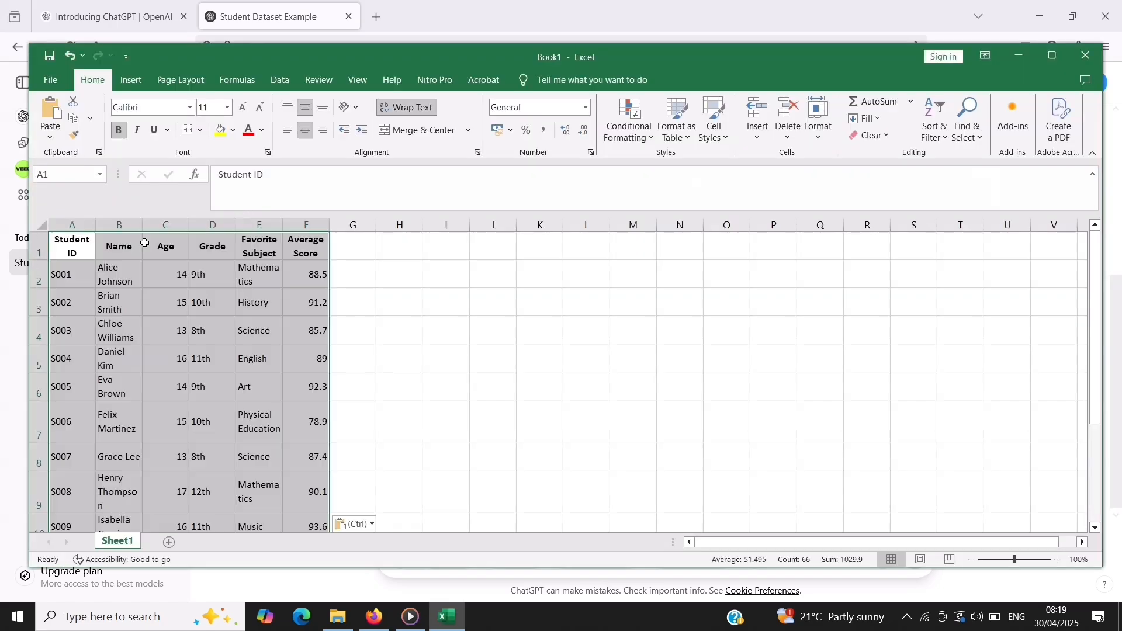
{"action": "left_click", "coordinate": [374, 525]}
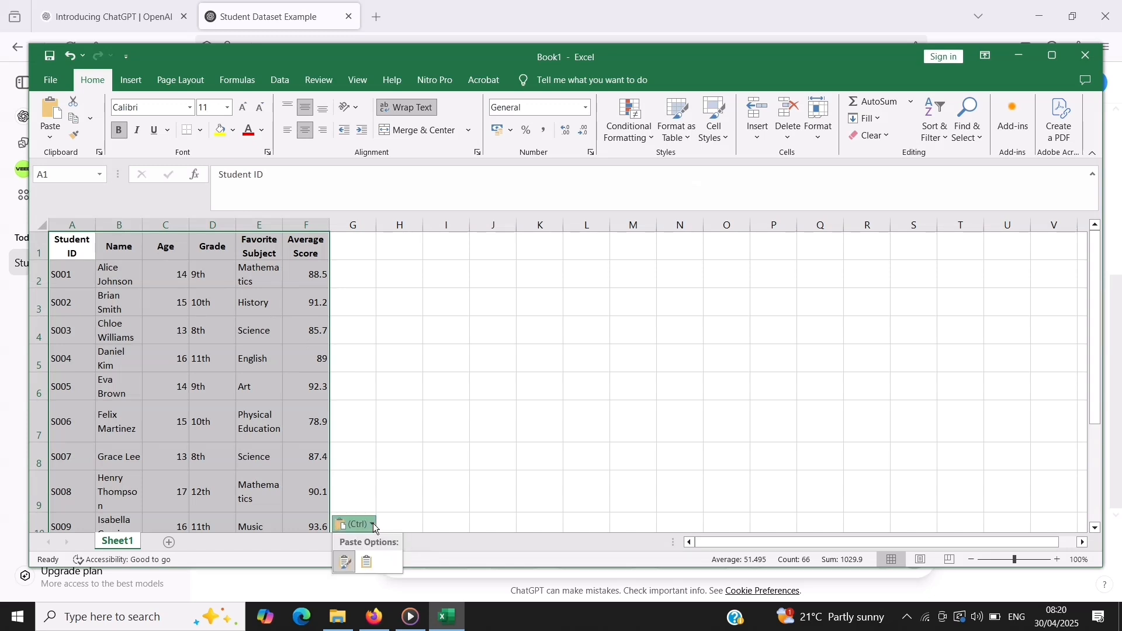
{"action": "left_click", "coordinate": [369, 565]}
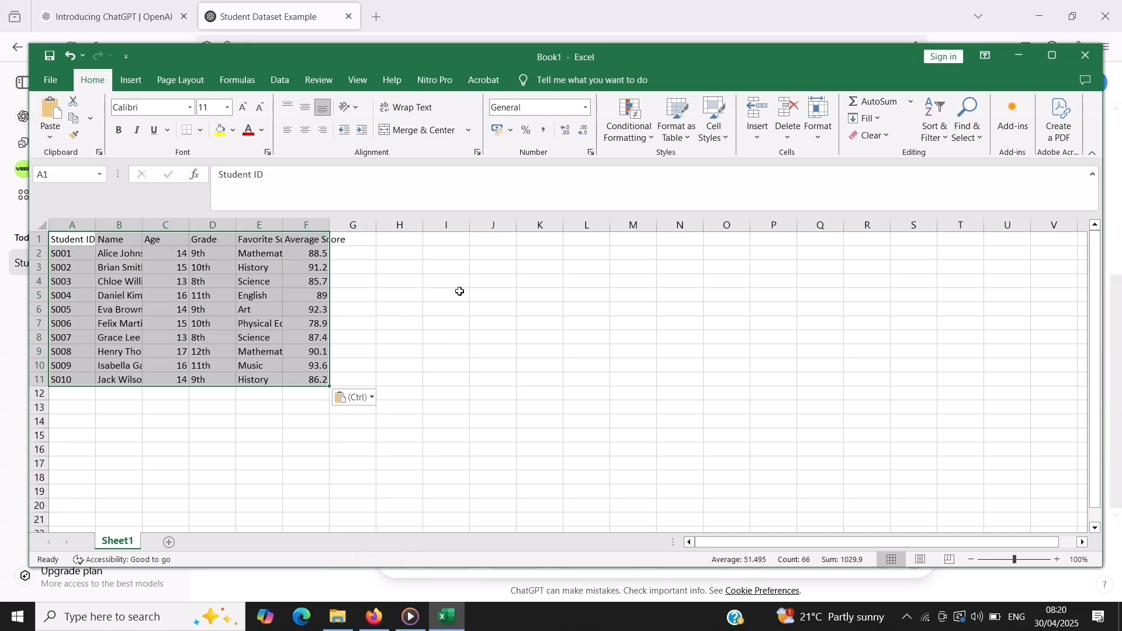
Maximize the workbook window and autofit the width of all columns in the sheet
{"action": "double_click", "coordinate": [653, 62]}
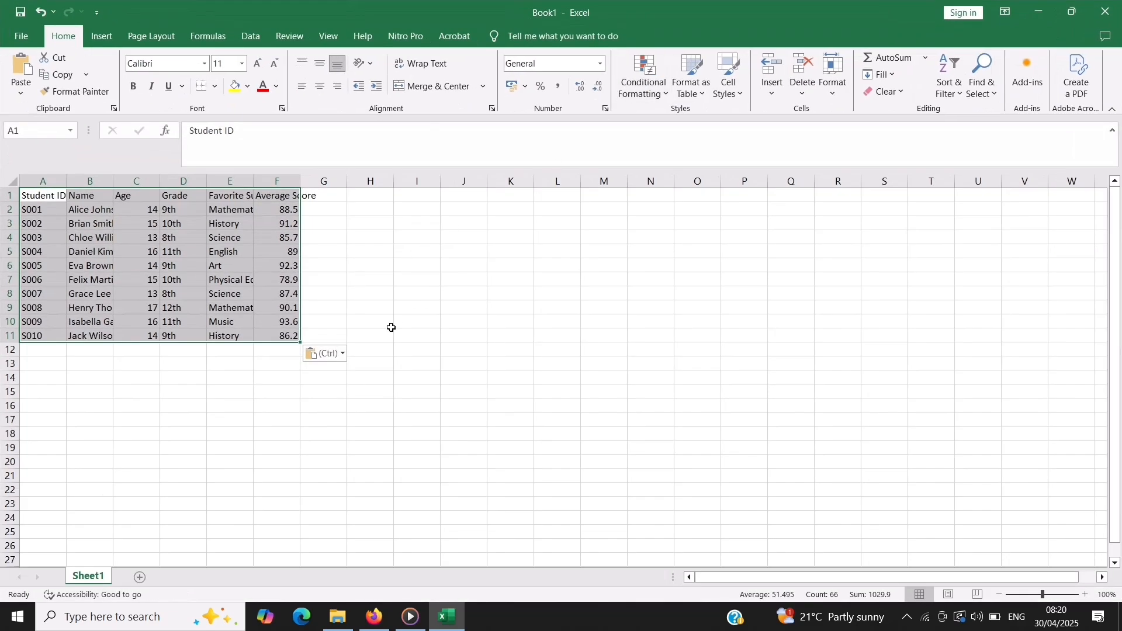
{"action": "left_click", "coordinate": [13, 183]}
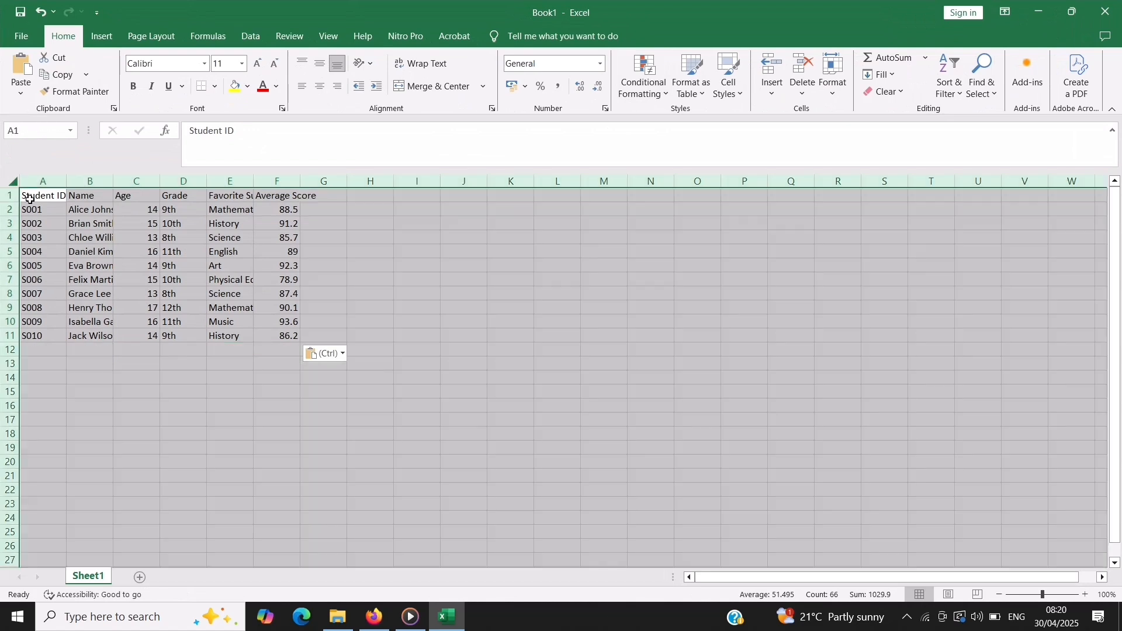
{"action": "double_click", "coordinate": [112, 183]}
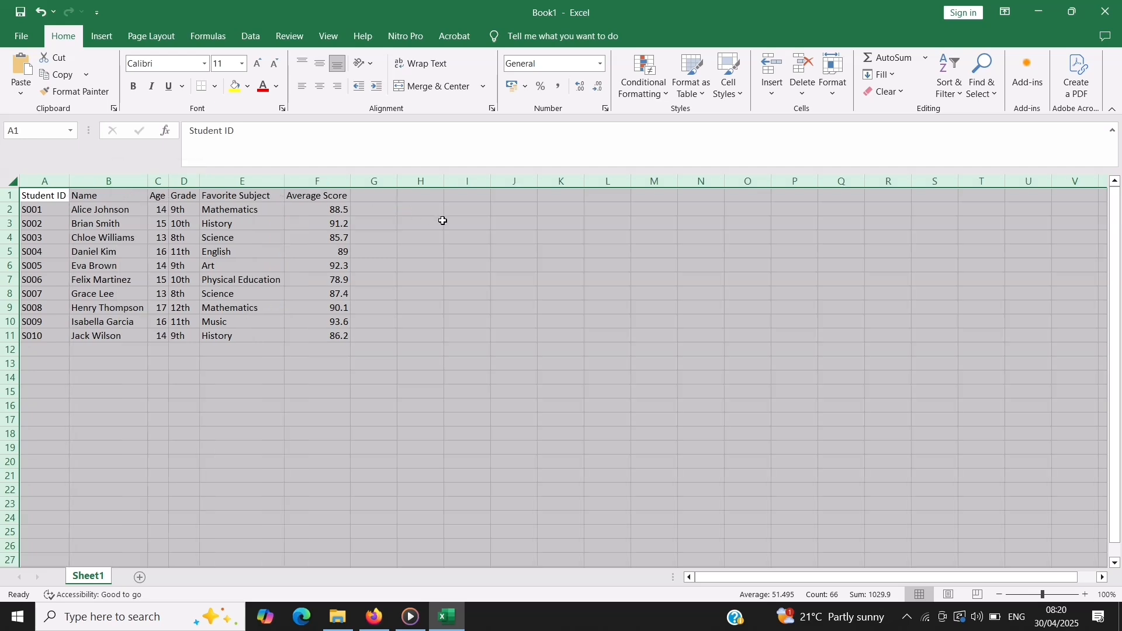
{"action": "left_click", "coordinate": [43, 349]}
Apply All Borders to the student table in A1:F11
{"action": "left_click", "coordinate": [36, 197]}
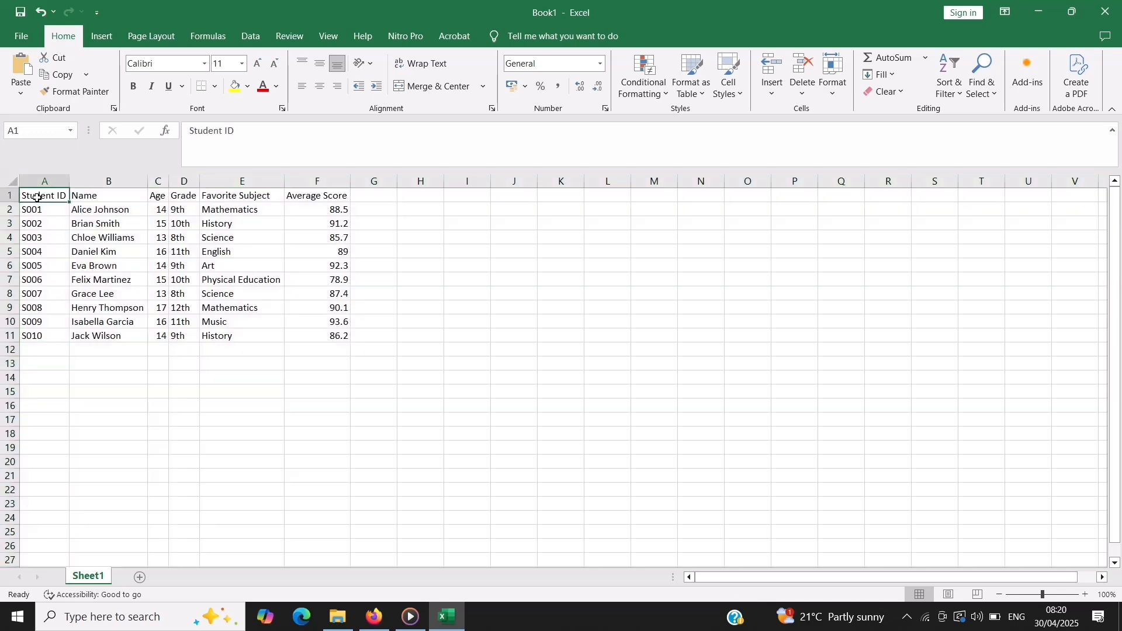
{"action": "left_click_drag", "start_coordinate": [36, 198], "coordinate": [334, 332]}
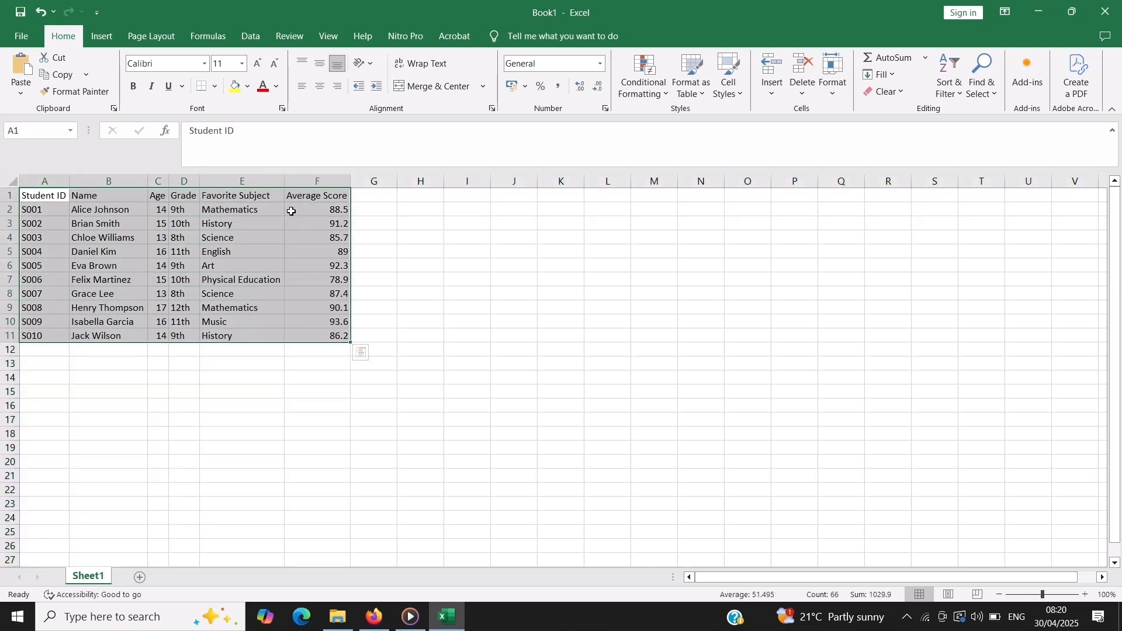
{"action": "left_click", "coordinate": [216, 86]}
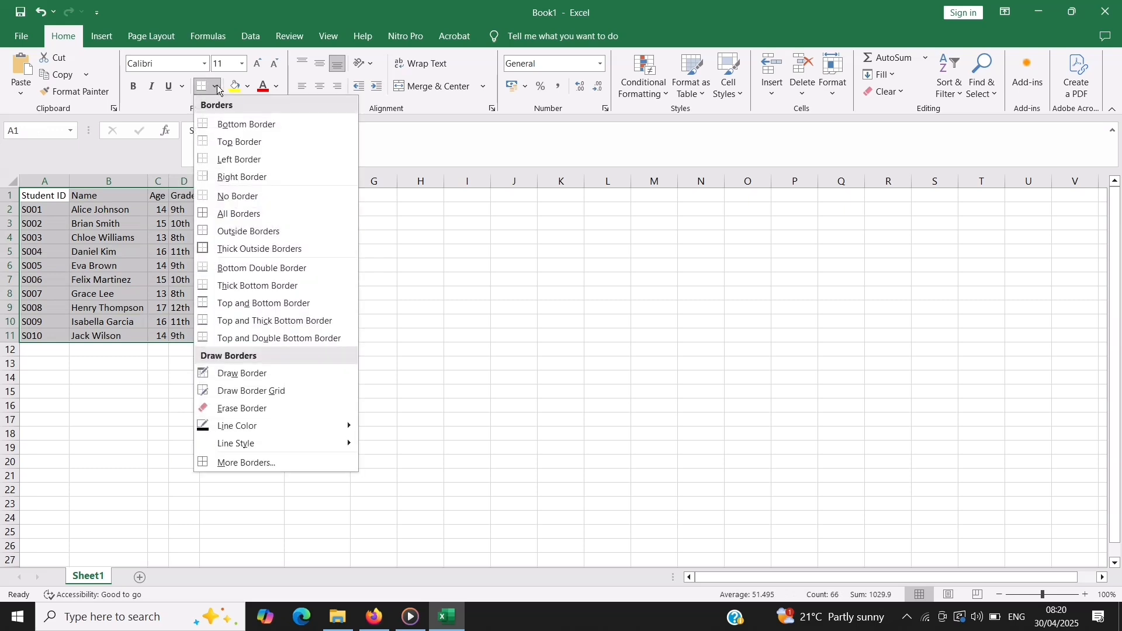
{"action": "left_click", "coordinate": [216, 213]}
{"action": "left_click", "coordinate": [433, 263]}
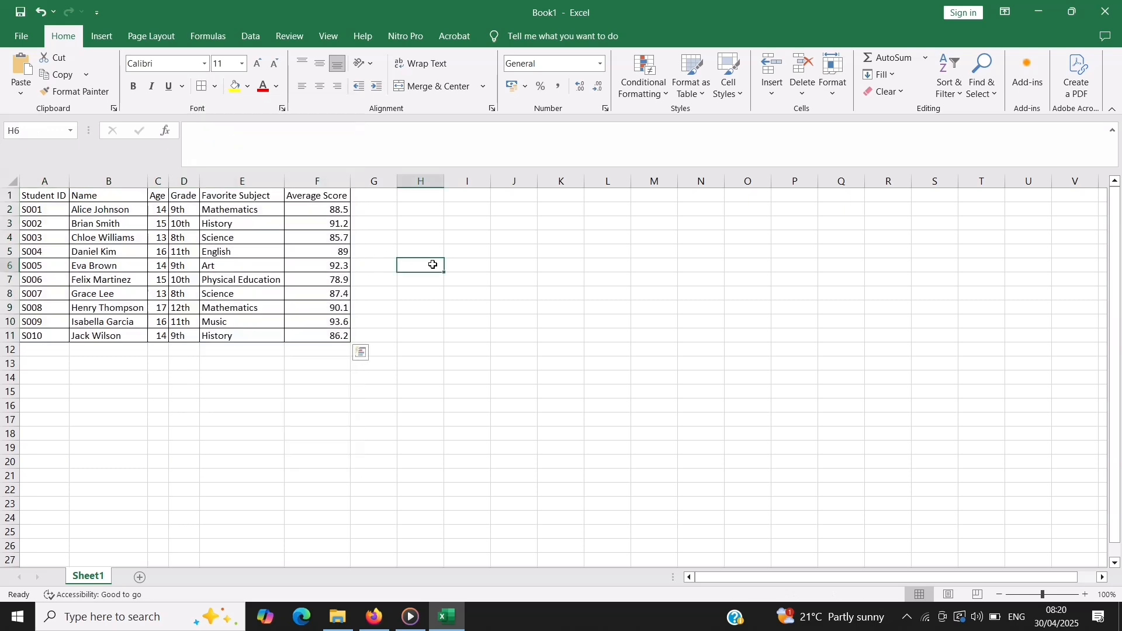
Make the header text in row 1 bold
{"action": "left_click", "coordinate": [8, 198]}
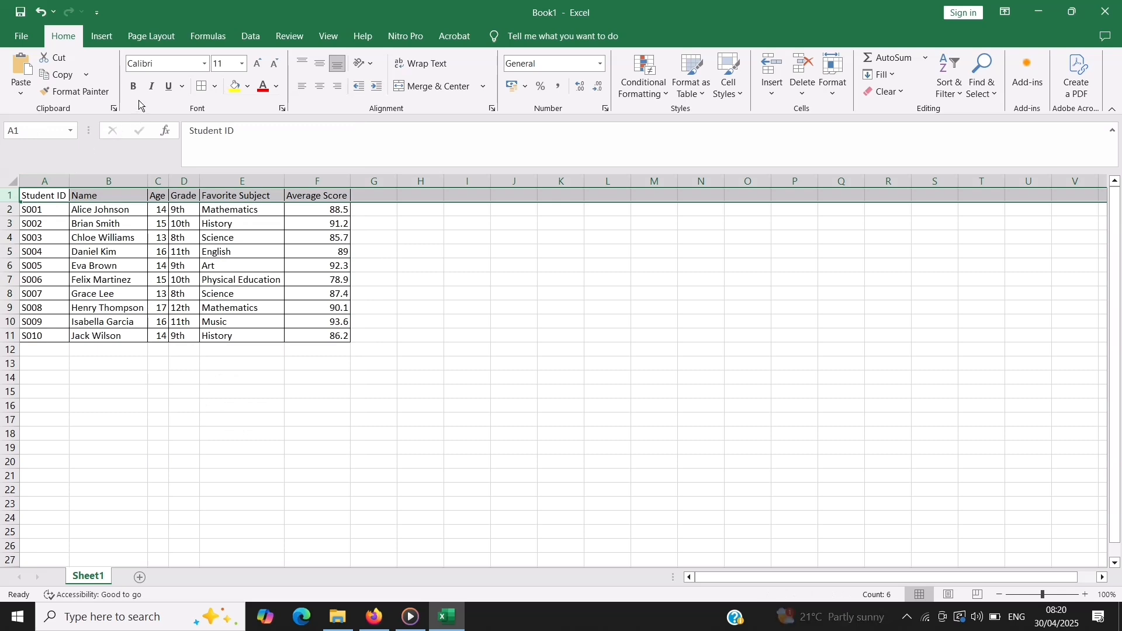
{"action": "left_click", "coordinate": [134, 86]}
{"action": "left_click", "coordinate": [395, 266]}
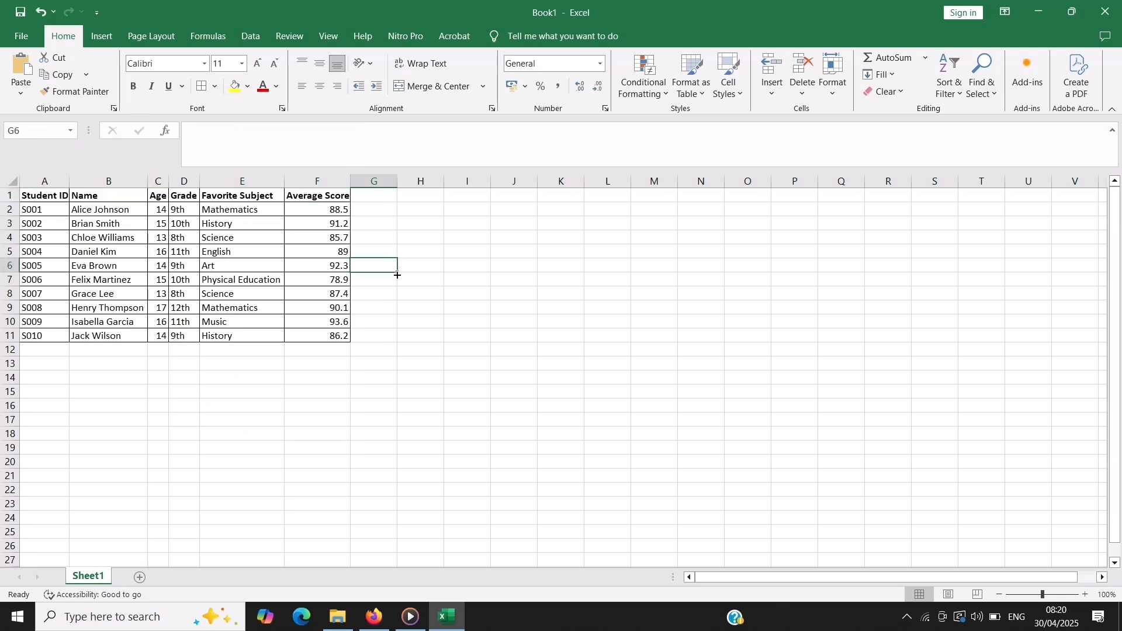
Switch to ChatGPT in the browser and review the generated student dataset and its prompt
{"action": "left_click", "coordinate": [247, 367]}
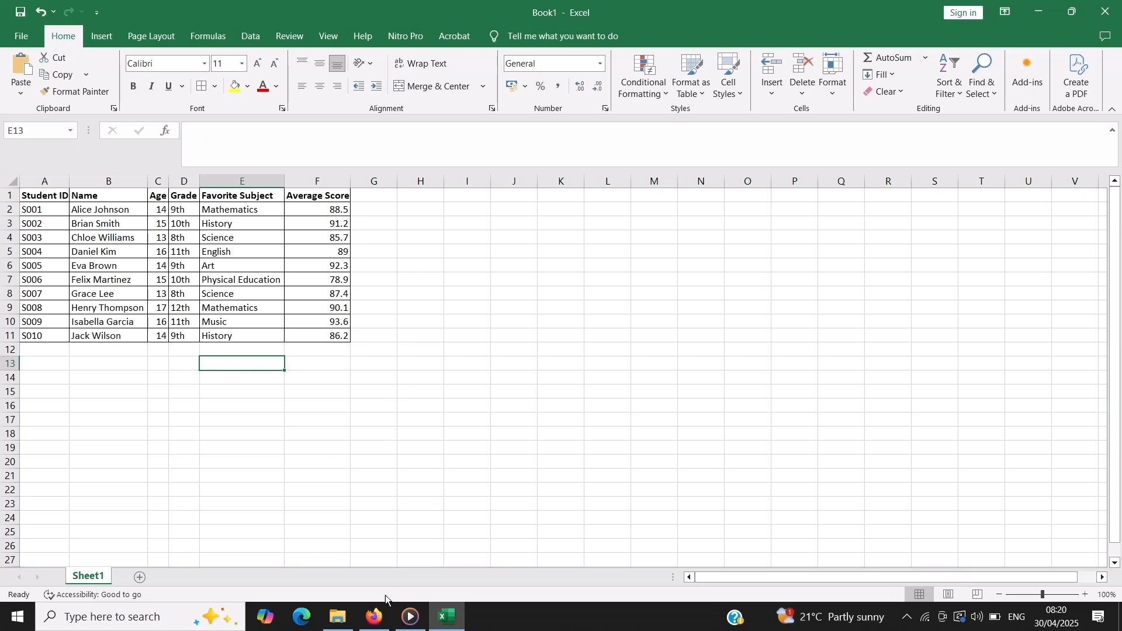
{"action": "left_click", "coordinate": [375, 617]}
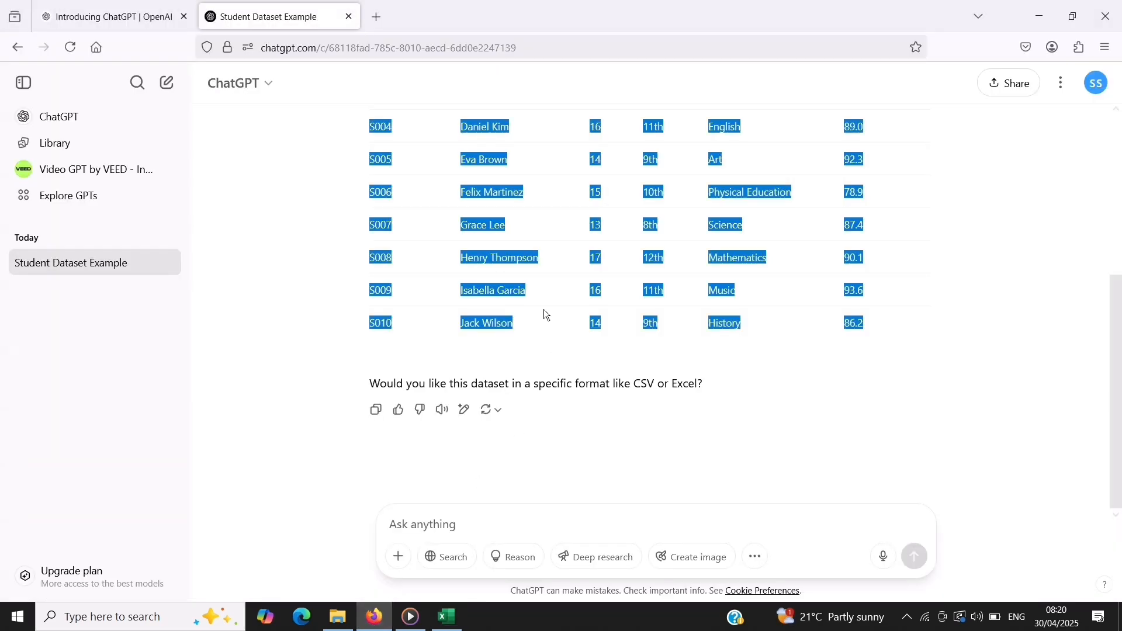
{"action": "left_click", "coordinate": [353, 274]}
{"action": "scroll", "coordinate": [357, 271], "scroll_direction": "up", "scroll_amount": 5}
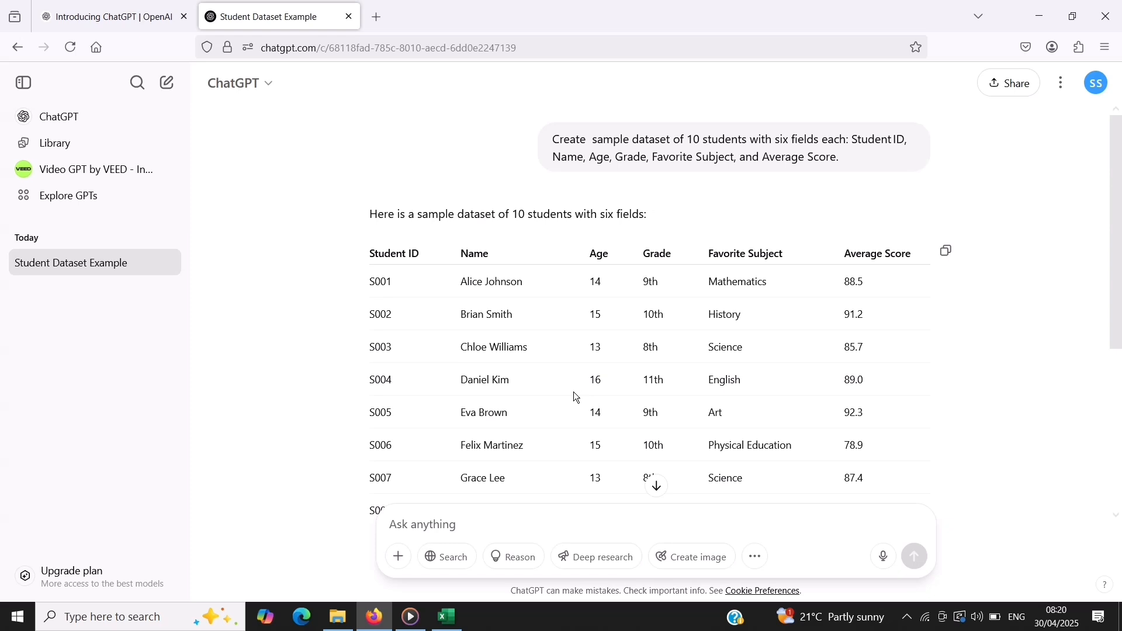
{"action": "scroll", "coordinate": [573, 396], "scroll_direction": "down", "scroll_amount": 2}
Switch to Excel and add the header Division in cell G1, next to Average Score
{"action": "left_click", "coordinate": [448, 619]}
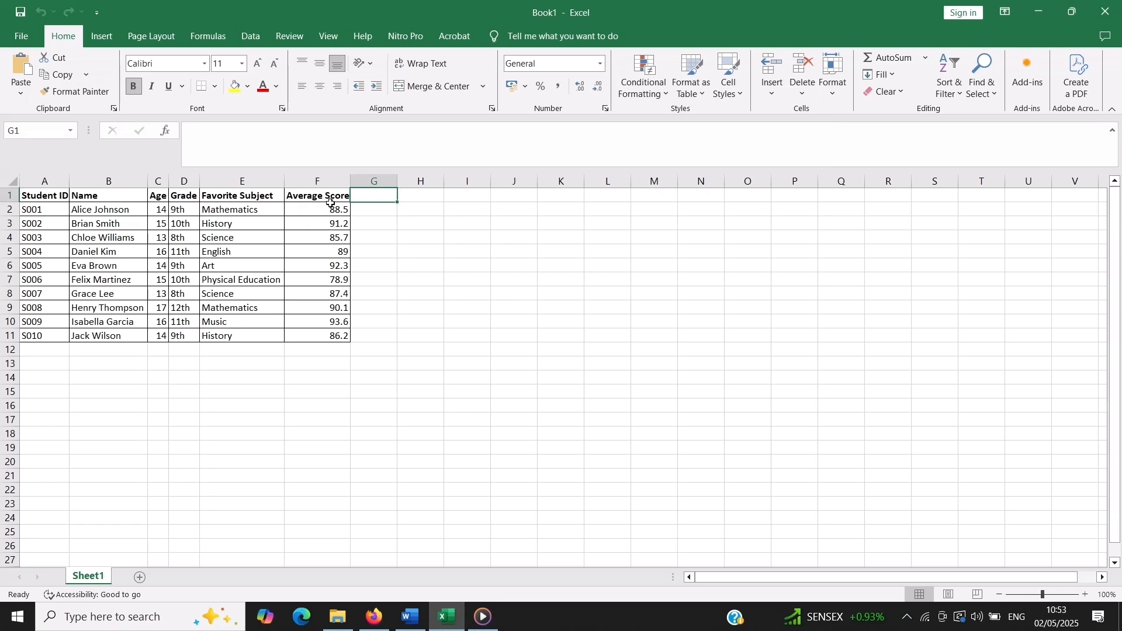
{"action": "type", "text": "D"}
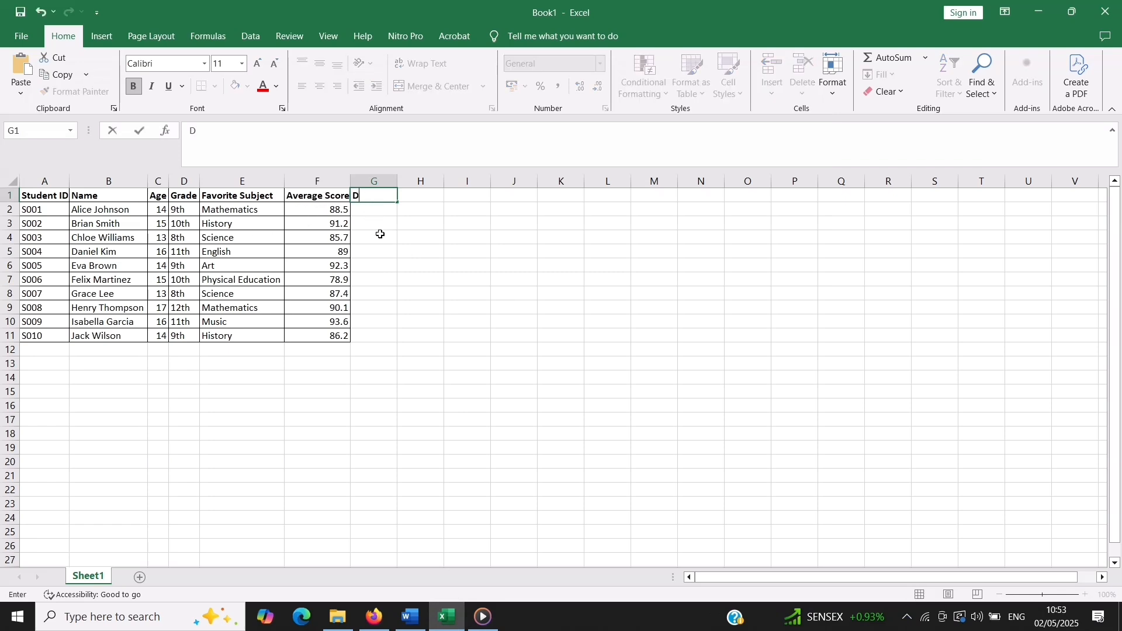
{"action": "type", "text": "ivision"}
{"action": "key", "text": "Return"}
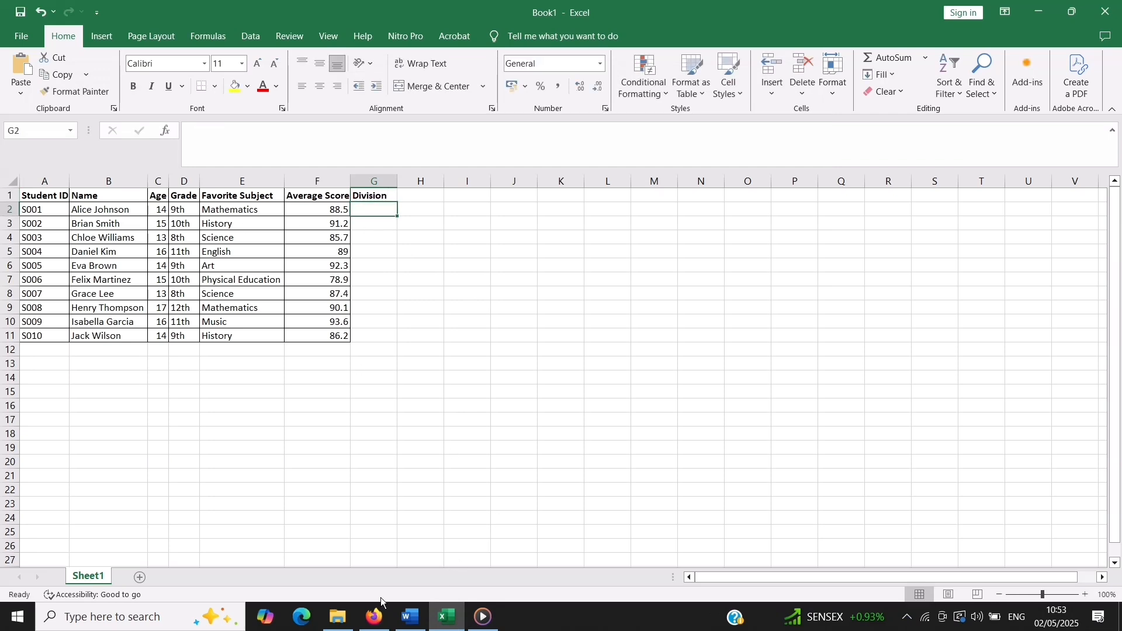
Switch to ChatGPT and ask in Hinglish for a division formula: above 65 first, 45 to 65 second, 33 to 45 third, below 33 fail
{"action": "left_click", "coordinate": [373, 619]}
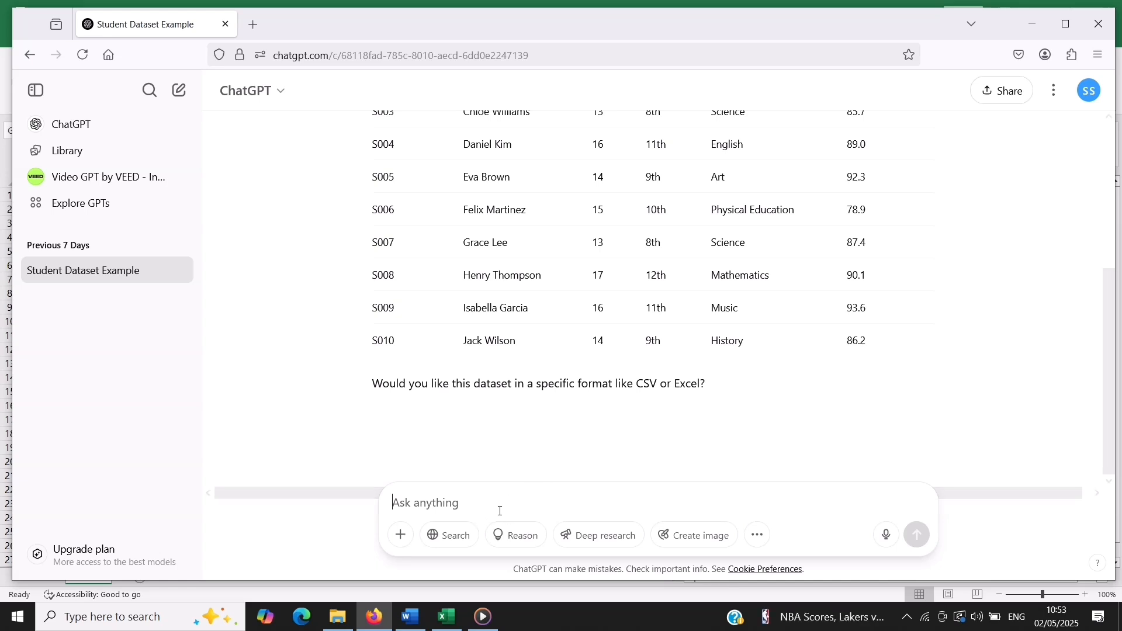
{"action": "type", "text": "Division nikalne ke liye formula bataiye agar average score 65 se jyaada hai to first division and 45 se 65 ke beech mein hai to second division and 33 se 45 ke beech mein hai to third division  aur 33 ke neeche hai to fail"}
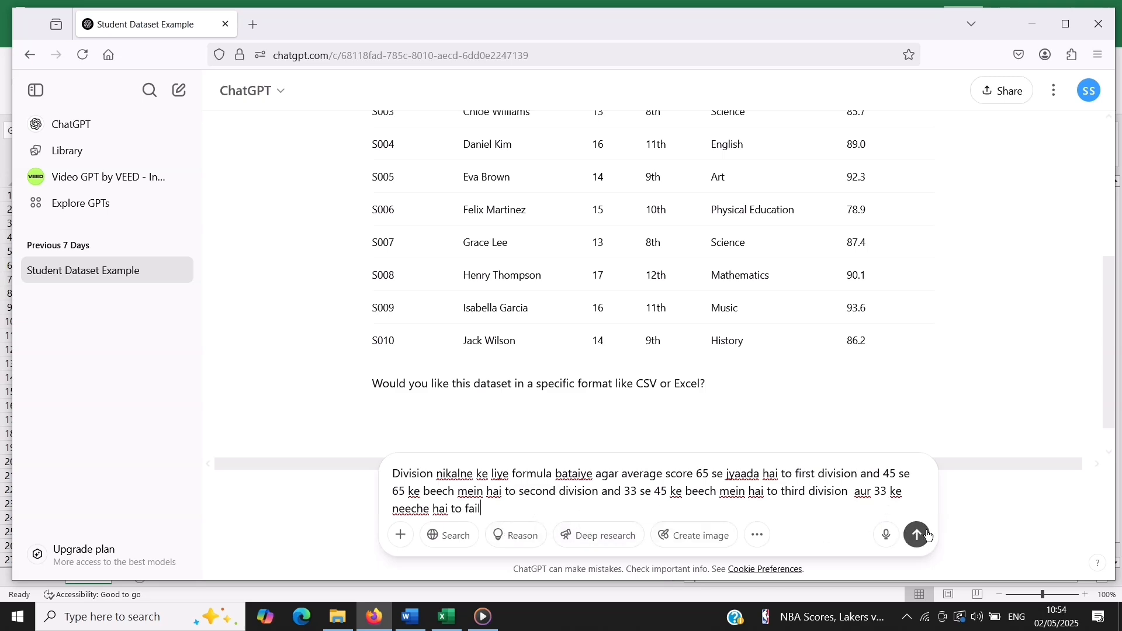
{"action": "left_click", "coordinate": [928, 536]}
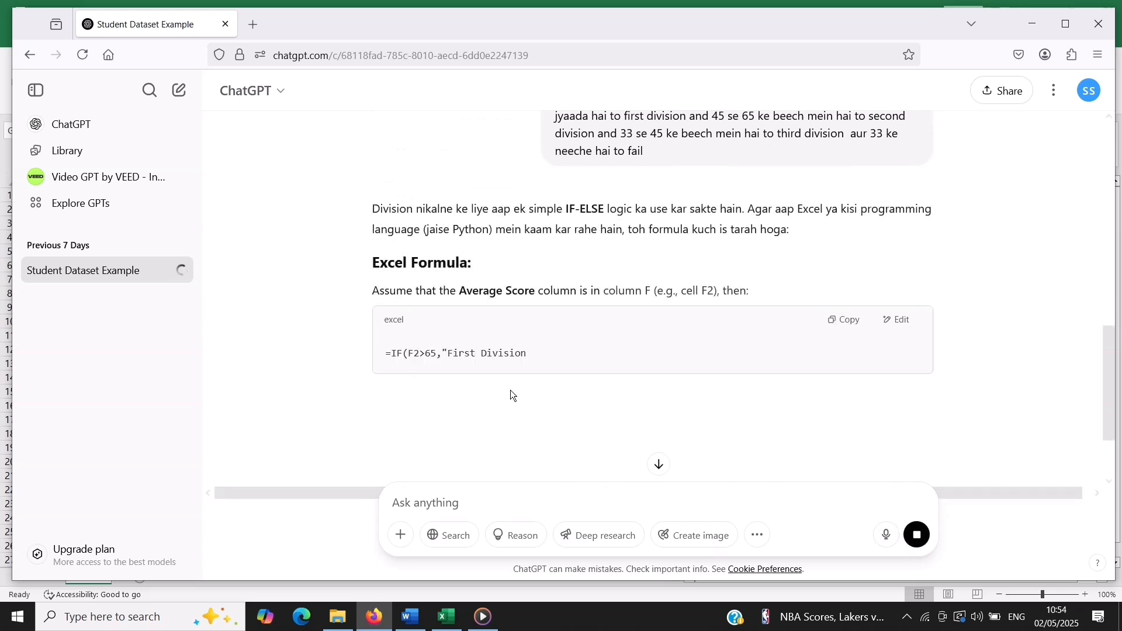
Copy ChatGPT's formula =IF(F2>65,"First Division",IF(F2>45,"Second Division",IF(F2>=33,"Third Division","Fail"))) and enter it in cell G2 of the Excel sheet
{"action": "scroll", "coordinate": [514, 409], "scroll_direction": "down", "scroll_amount": 2}
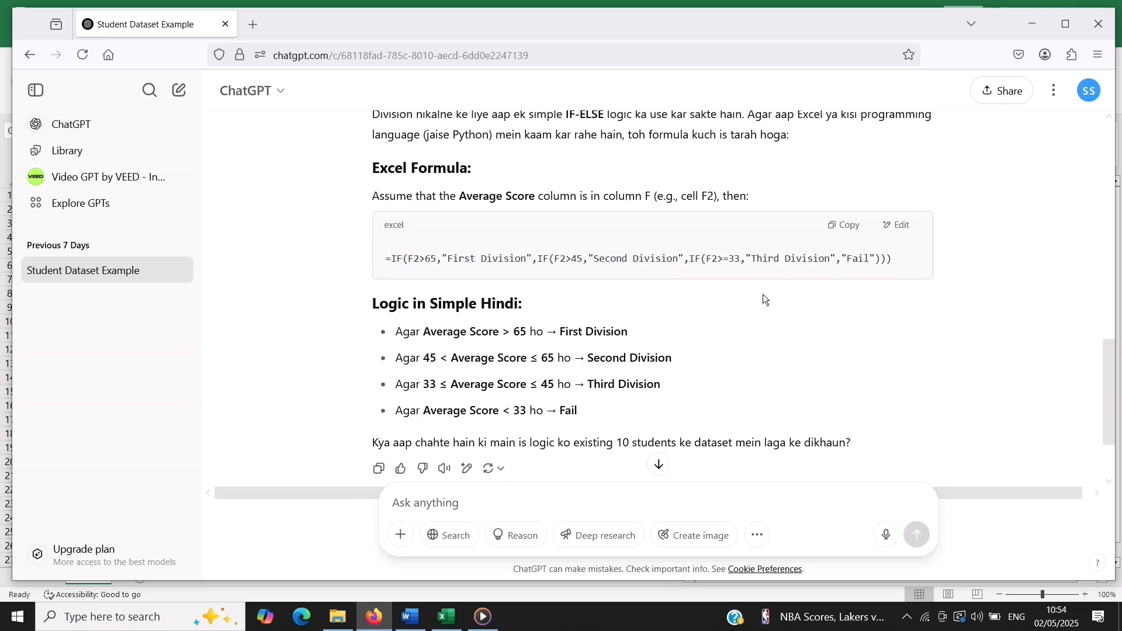
{"action": "scroll", "coordinate": [640, 314], "scroll_direction": "up", "scroll_amount": 2}
{"action": "scroll", "coordinate": [639, 313], "scroll_direction": "down", "scroll_amount": 2}
{"action": "scroll", "coordinate": [401, 289], "scroll_direction": "up", "scroll_amount": 2}
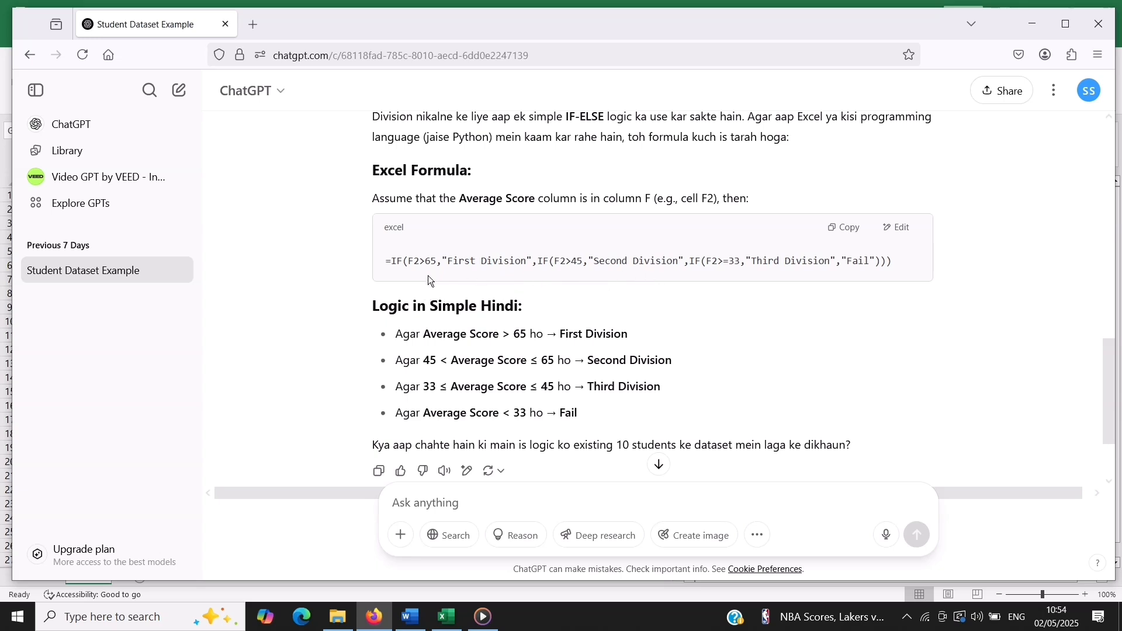
{"action": "left_click_drag", "start_coordinate": [387, 260], "coordinate": [917, 263]}
{"action": "key", "text": "ctrl+c"}
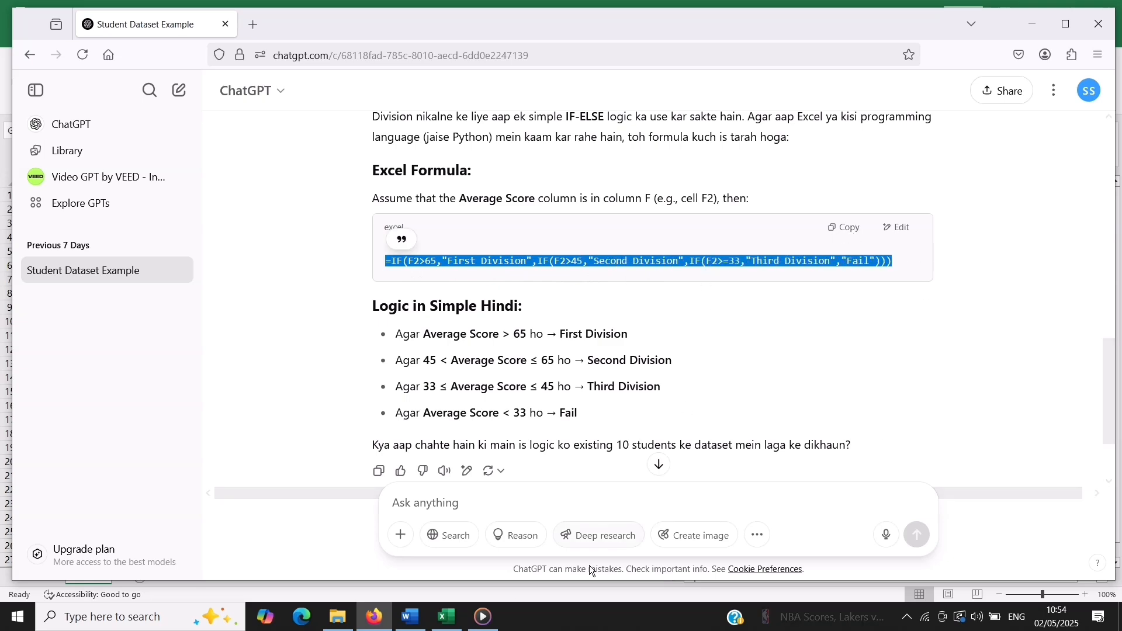
{"action": "left_click", "coordinate": [447, 616]}
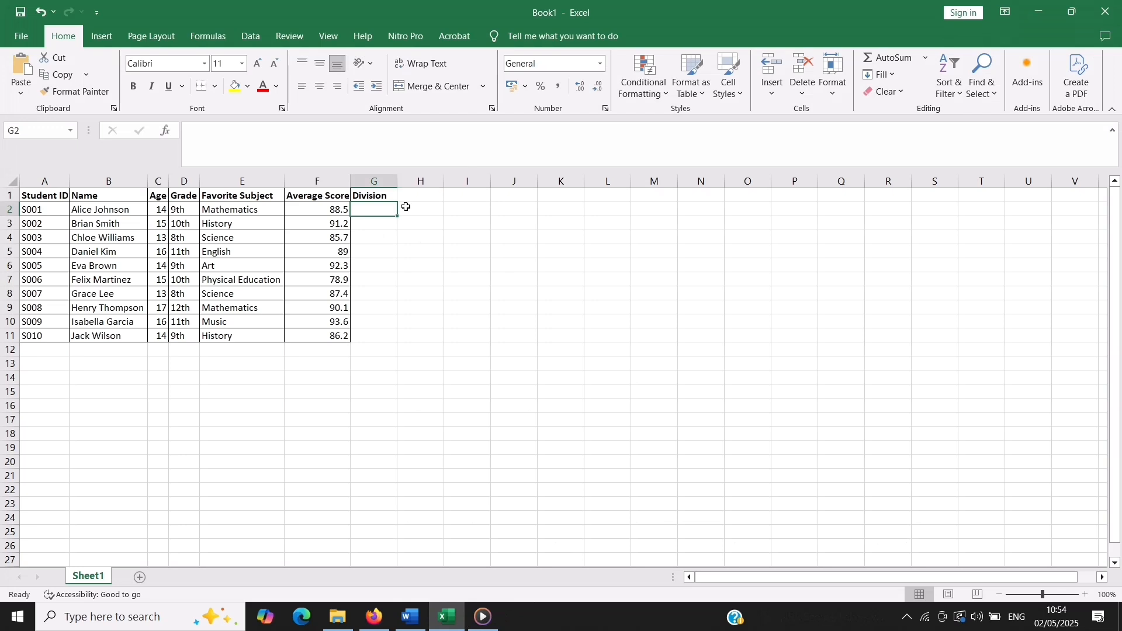
{"action": "left_click", "coordinate": [243, 136]}
{"action": "key", "text": "ctrl+v"}
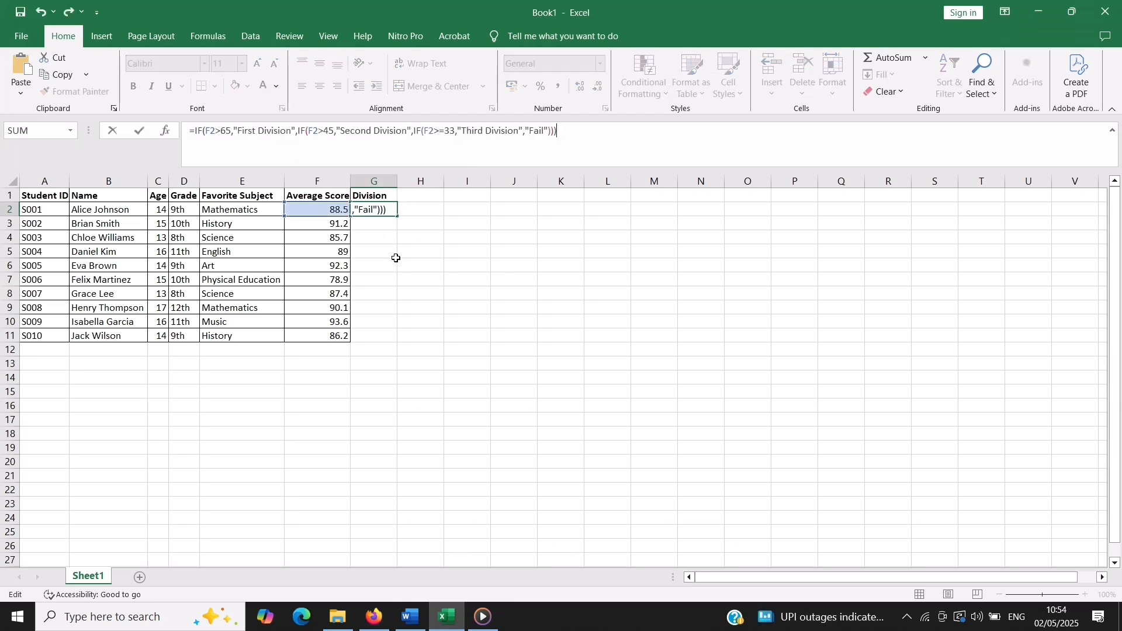
{"action": "key", "text": "Return"}
Autofit the Division column and fill the G2 formula down to G11
{"action": "left_click", "coordinate": [378, 206]}
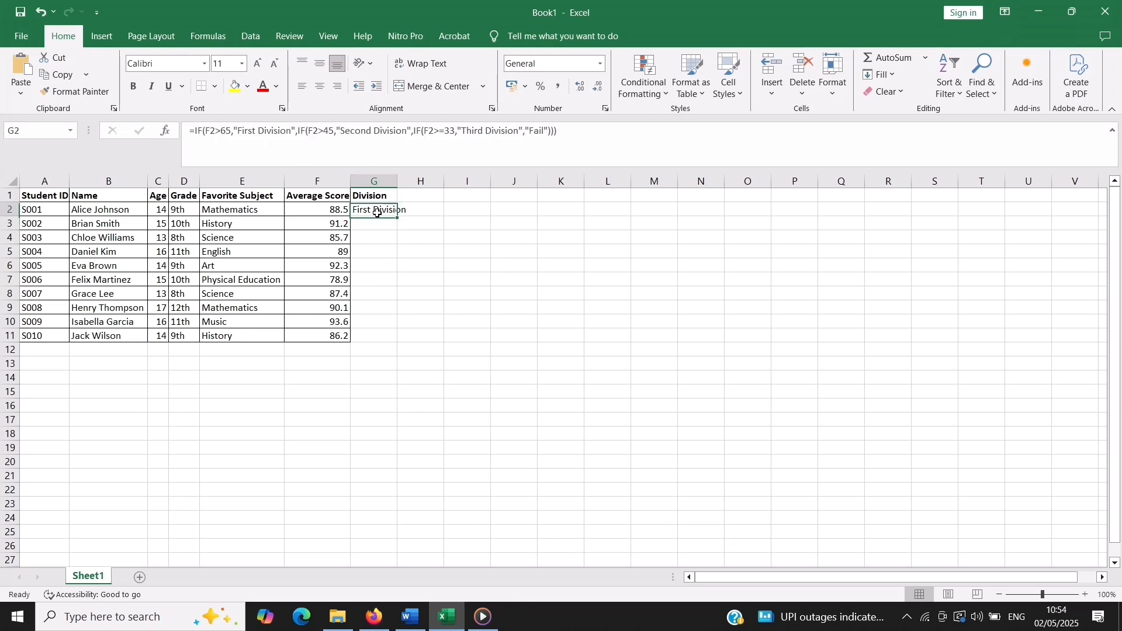
{"action": "double_click", "coordinate": [399, 181]}
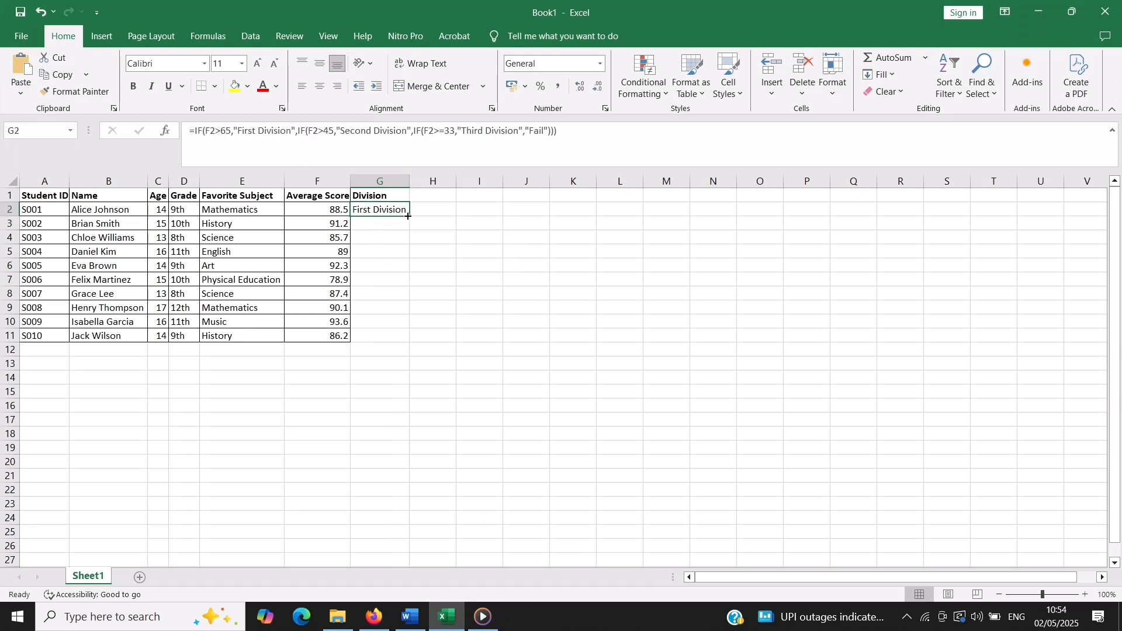
{"action": "left_click_drag", "start_coordinate": [408, 217], "coordinate": [413, 350]}
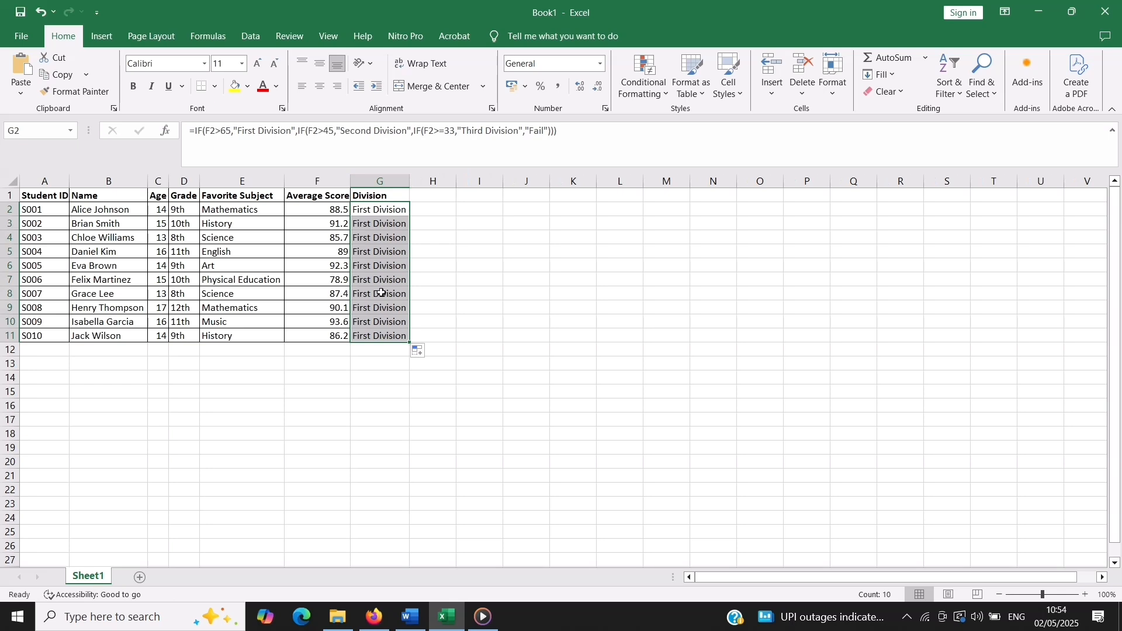
{"action": "left_click", "coordinate": [479, 225]}
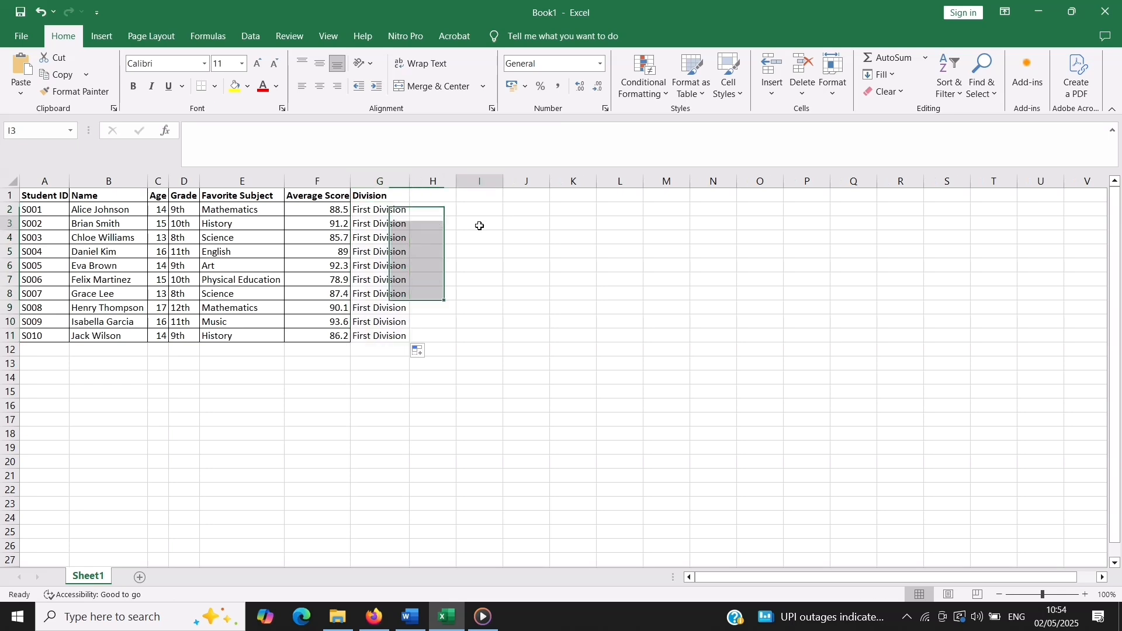
{"action": "scroll", "coordinate": [480, 228], "scroll_direction": "down", "scroll_amount": 1}
{"action": "scroll", "coordinate": [479, 227], "scroll_direction": "up", "scroll_amount": 1}
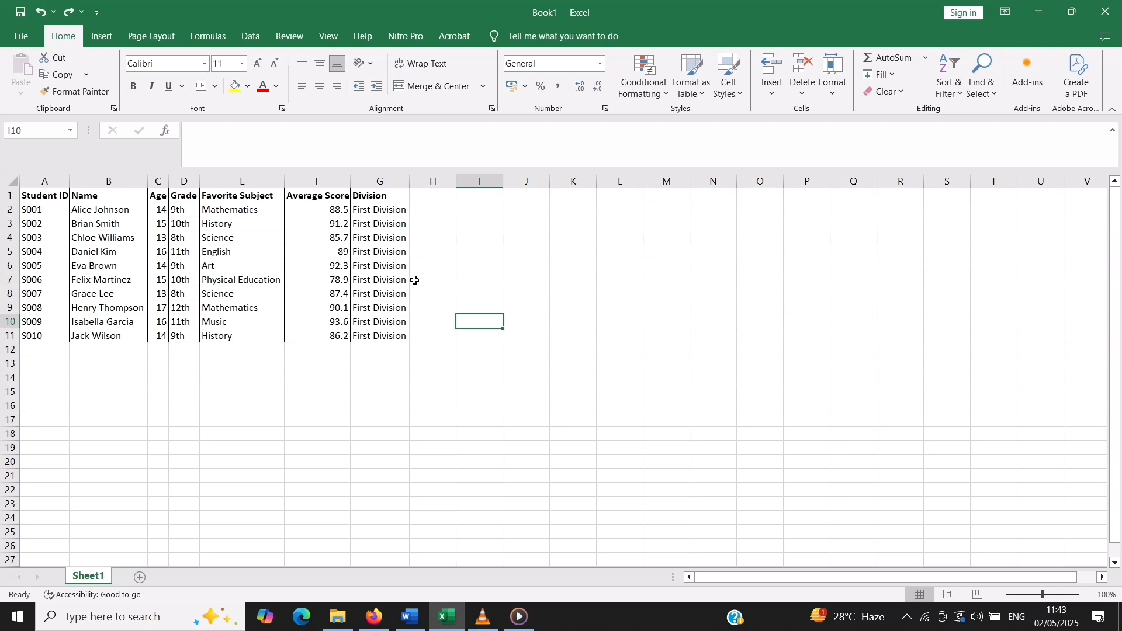
Test the division formula by setting the average score in F3 to 60 and in F6 to 33
{"action": "left_click", "coordinate": [338, 218]}
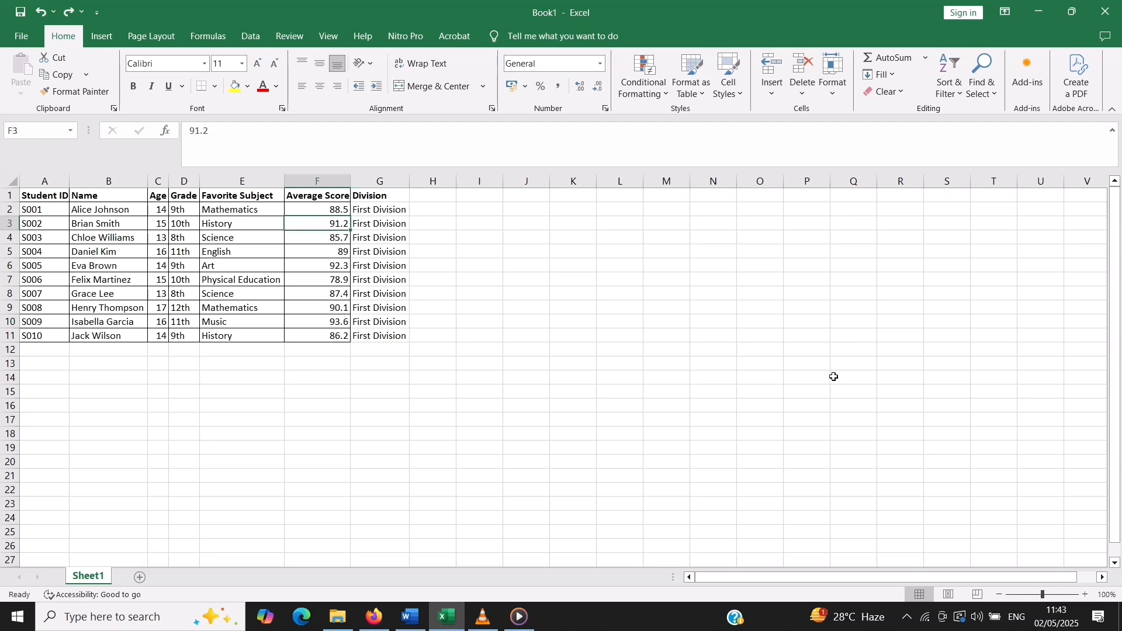
{"action": "type", "text": "60"}
{"action": "key", "text": "Return"}
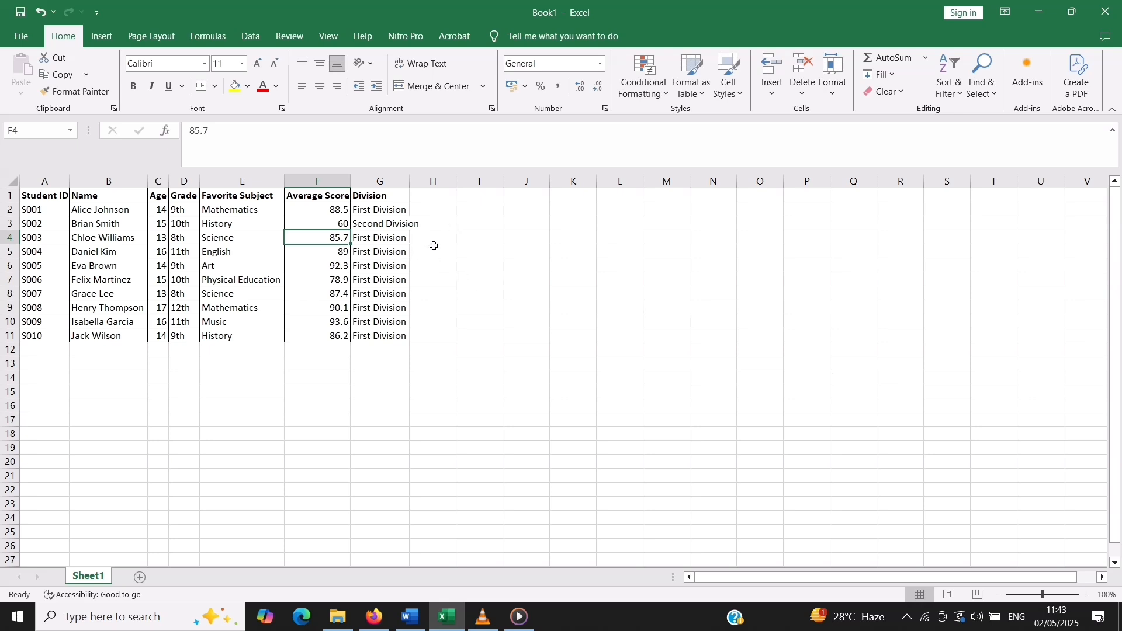
{"action": "key", "text": "Down"}
{"action": "key", "text": "Down"}
{"action": "type", "text": "33"}
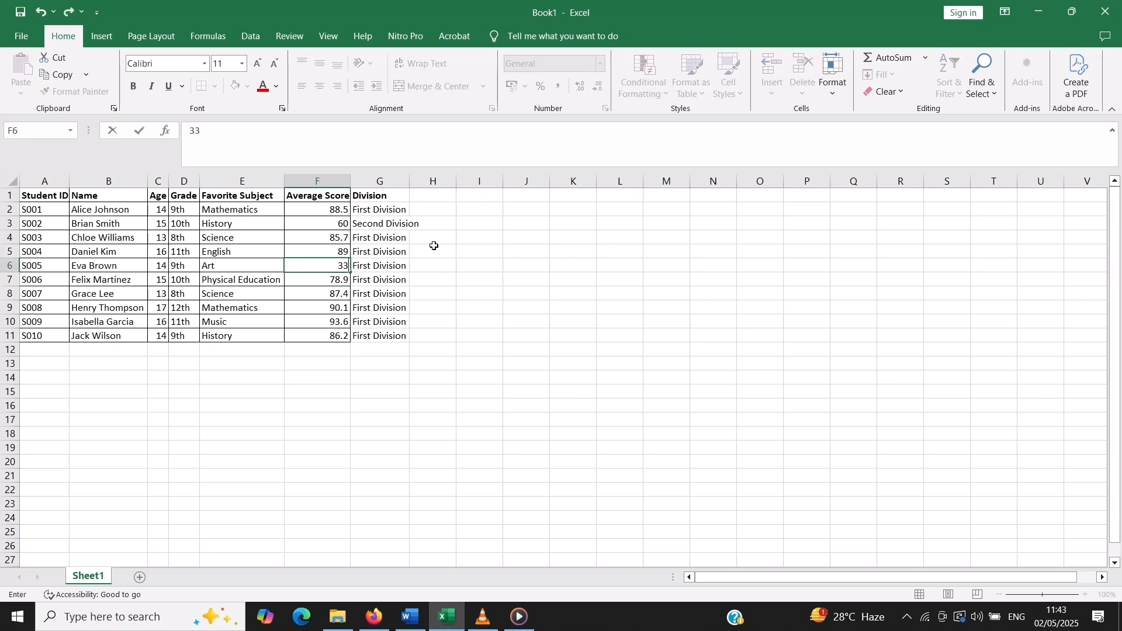
{"action": "key", "text": "Return"}
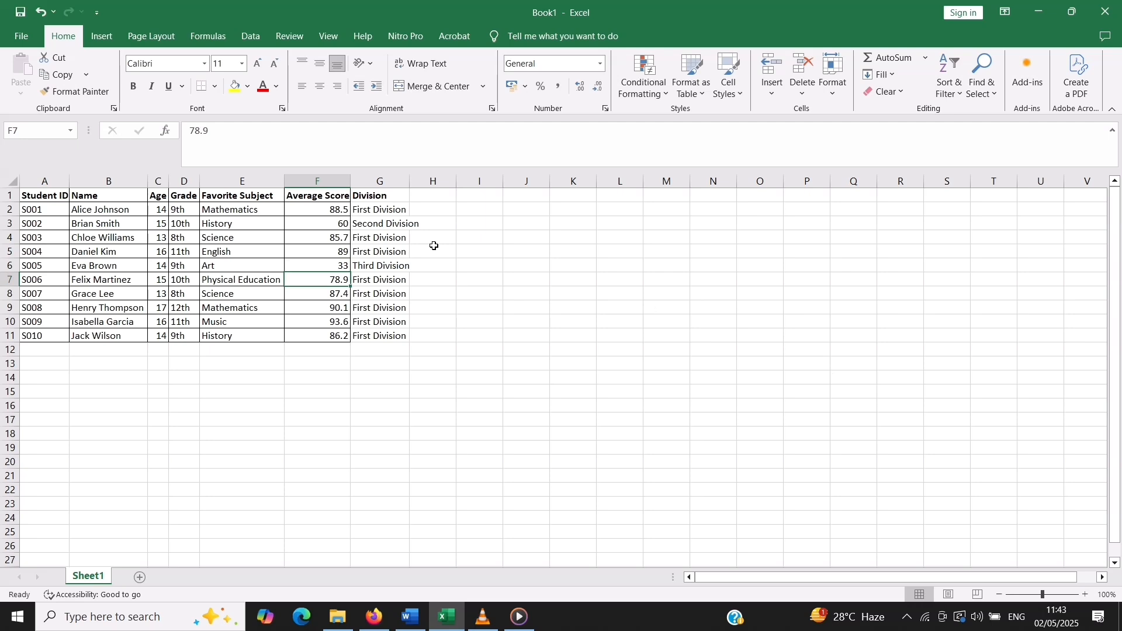
Set the average score in F8 to 32 and in F10 to 55
{"action": "key", "text": "Down"}
{"action": "type", "text": "32"}
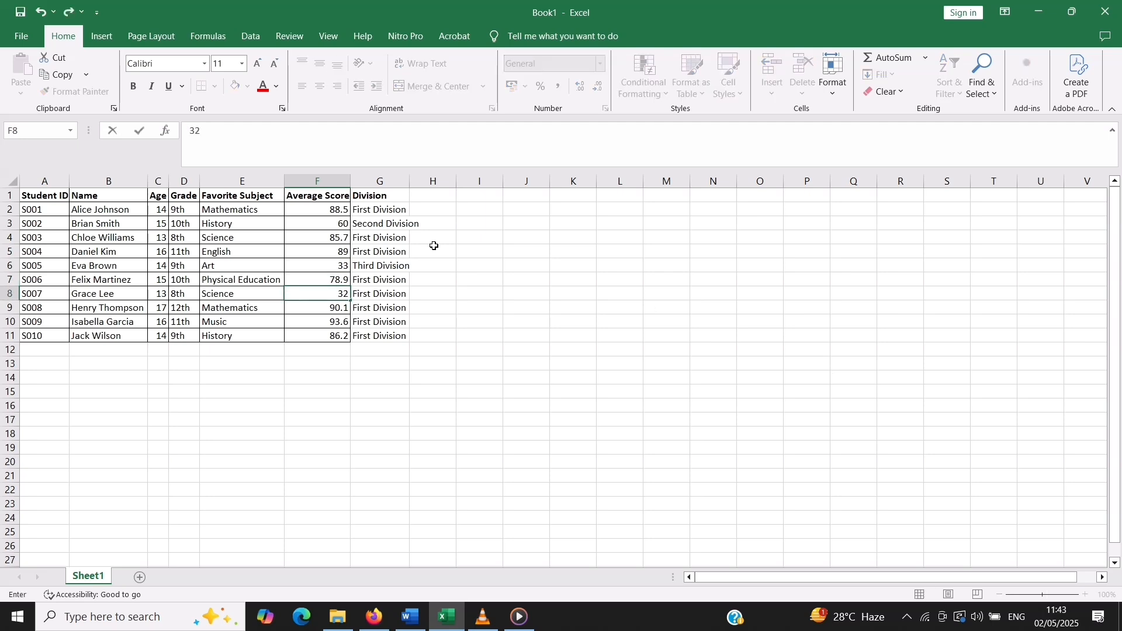
{"action": "key", "text": "Return"}
{"action": "key", "text": "Down"}
{"action": "type", "text": "55"}
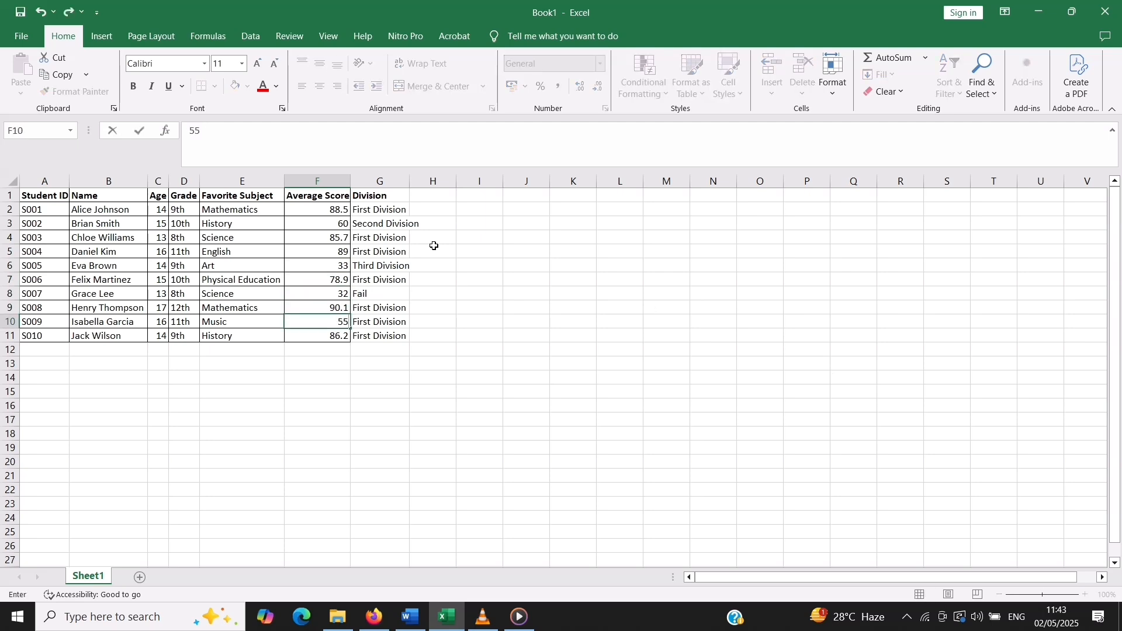
{"action": "key", "text": "Return"}
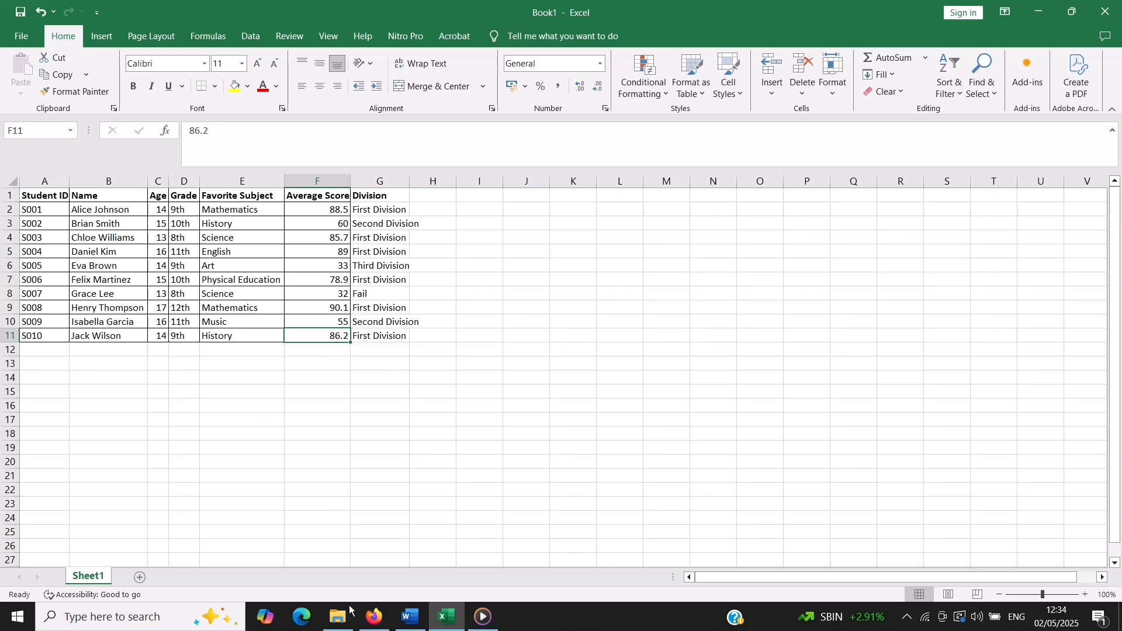
Switch to ChatGPT, send the prompt "calculate average age" and read through the answer
{"action": "left_click", "coordinate": [375, 617]}
{"action": "type", "text": "c"}
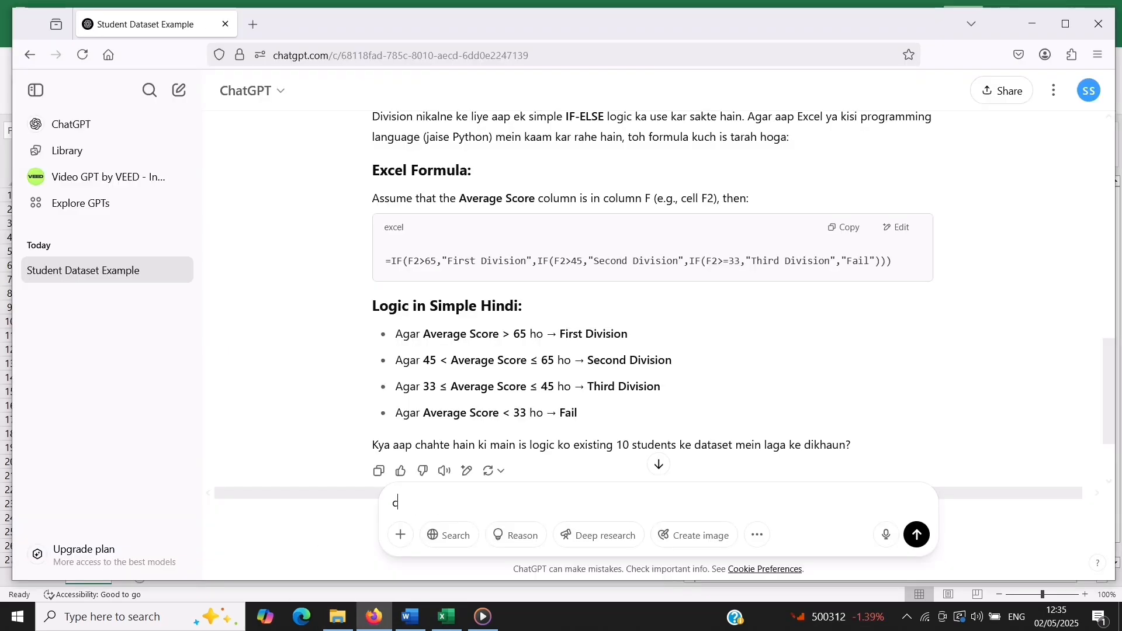
{"action": "type", "text": "alcula"}
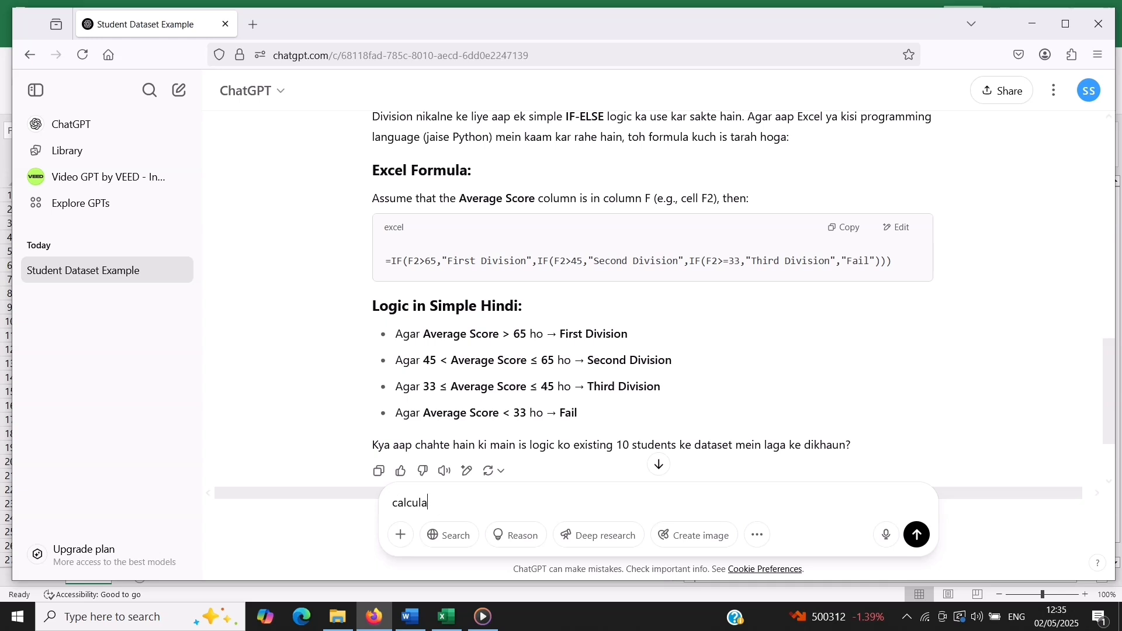
{"action": "type", "text": "te average age"}
{"action": "key", "text": "Return"}
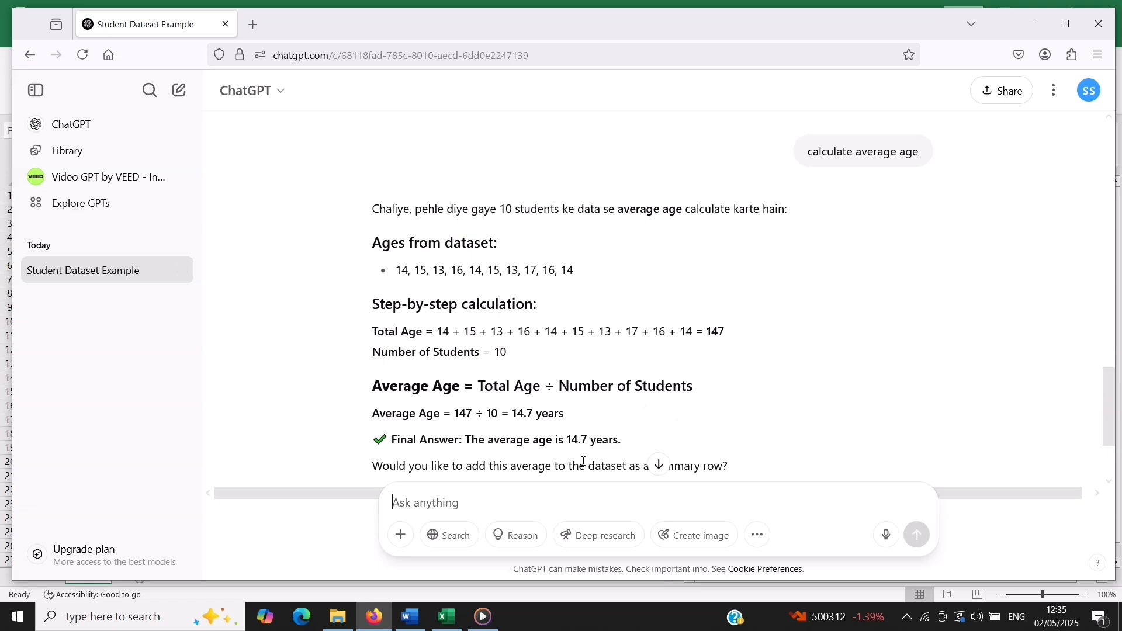
{"action": "scroll", "coordinate": [573, 453], "scroll_direction": "down", "scroll_amount": 2}
Switch to Excel and check the average of the ages in C2:C11 against ChatGPT's answer
{"action": "left_click", "coordinate": [443, 628]}
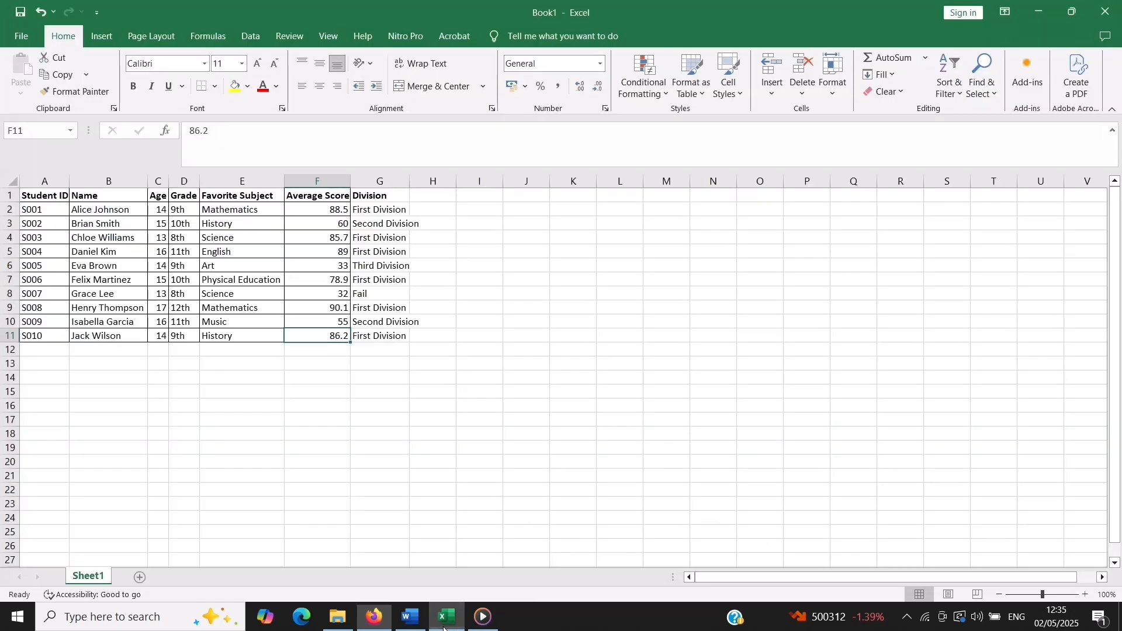
{"action": "left_click", "coordinate": [160, 210]}
{"action": "left_click_drag", "start_coordinate": [160, 210], "coordinate": [159, 335]}
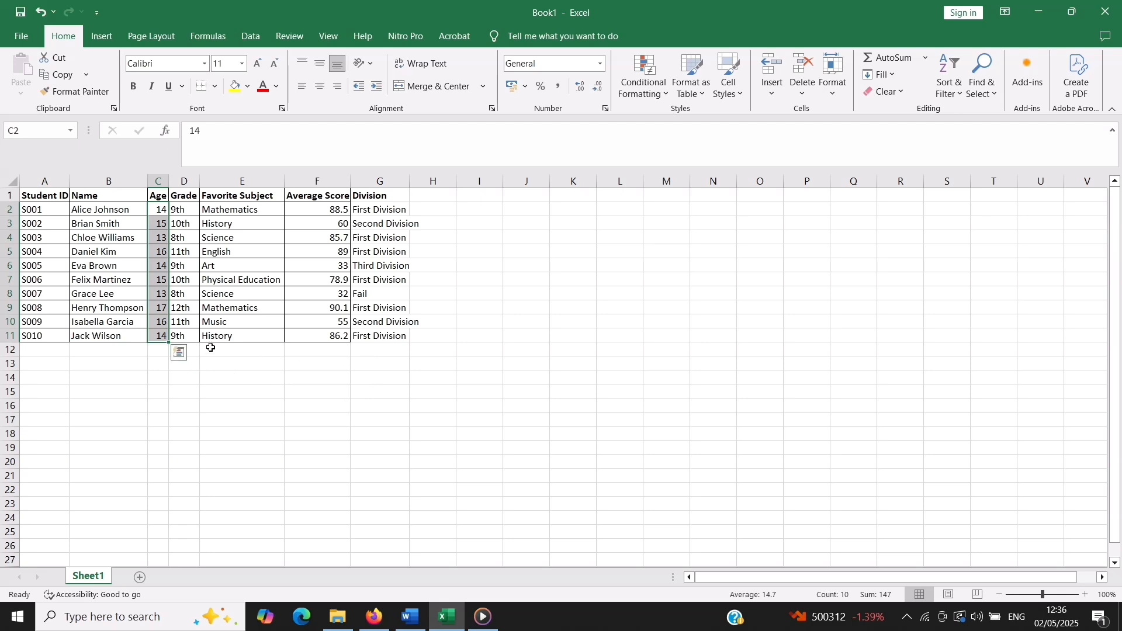
{"action": "left_click", "coordinate": [13, 183]}
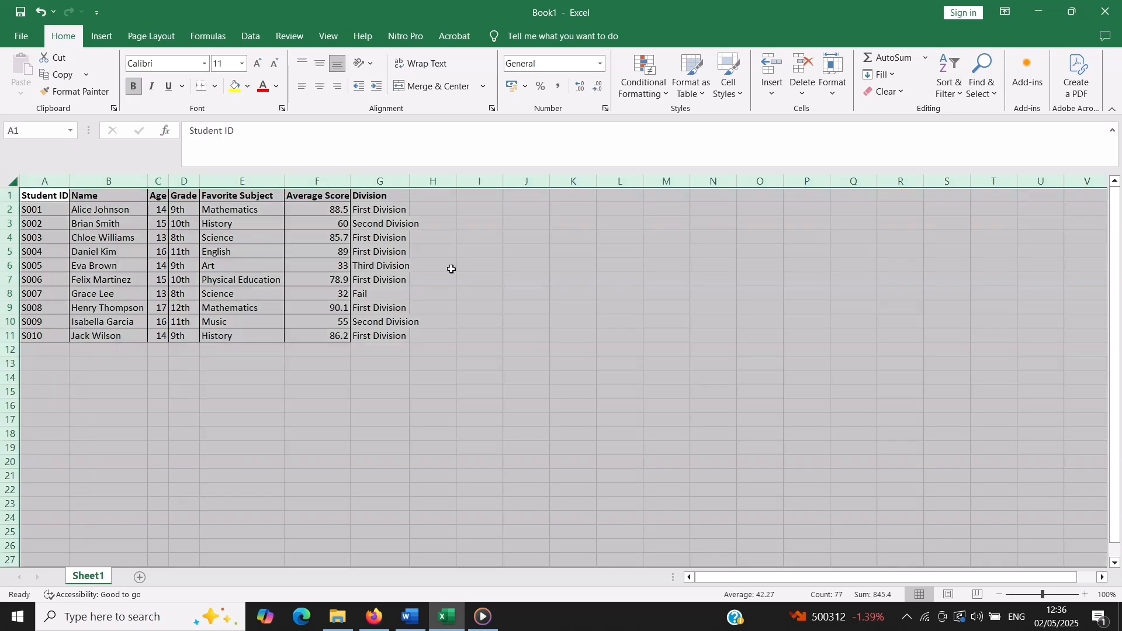
{"action": "left_click", "coordinate": [258, 375]}
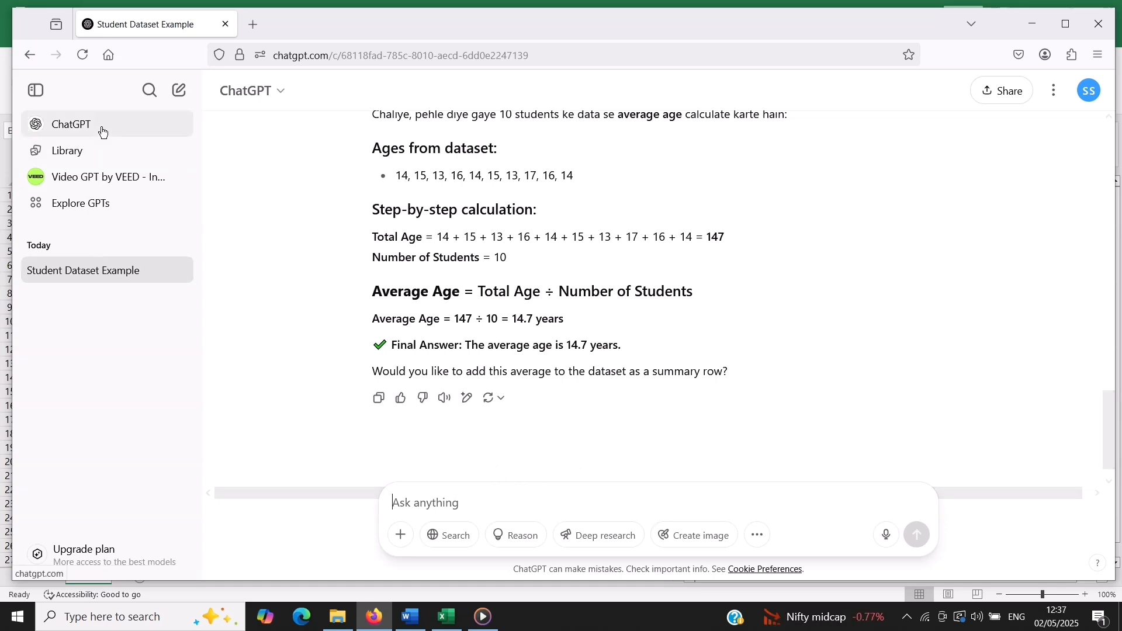
Start a new chat and send "Provide sale data in excel sheet for factory in following sequence sl no, Party name, item name, quantity, rate, amount"
{"action": "left_click", "coordinate": [102, 131]}
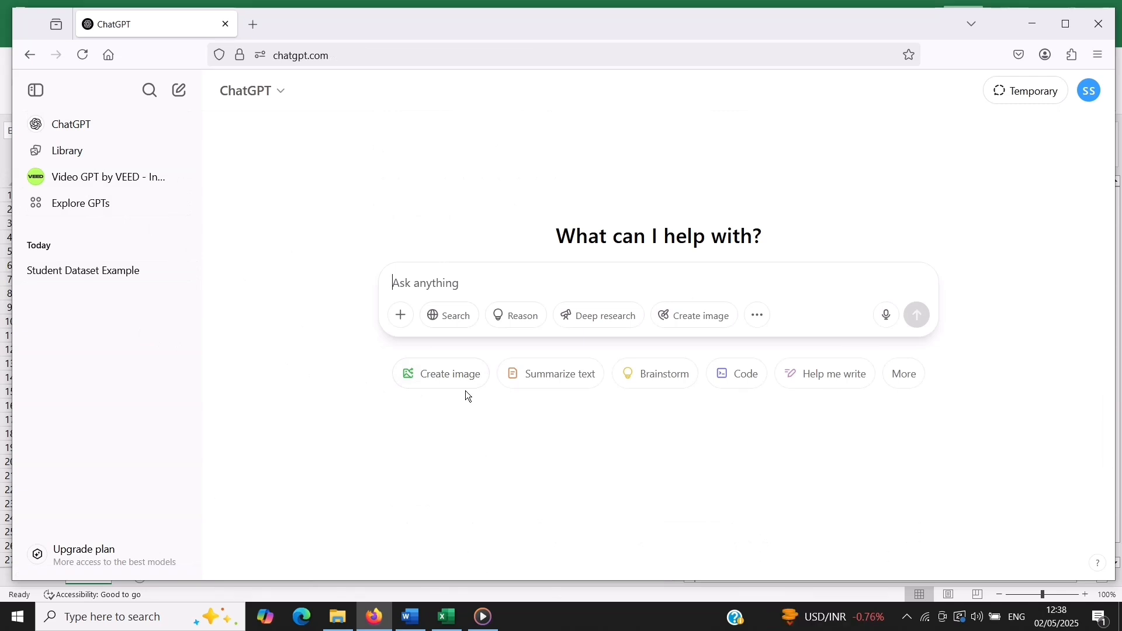
{"action": "type", "text": "Provide sale data in excel sheet for factory in following sequence sl no, Party name, item name, quantity, rate, amount"}
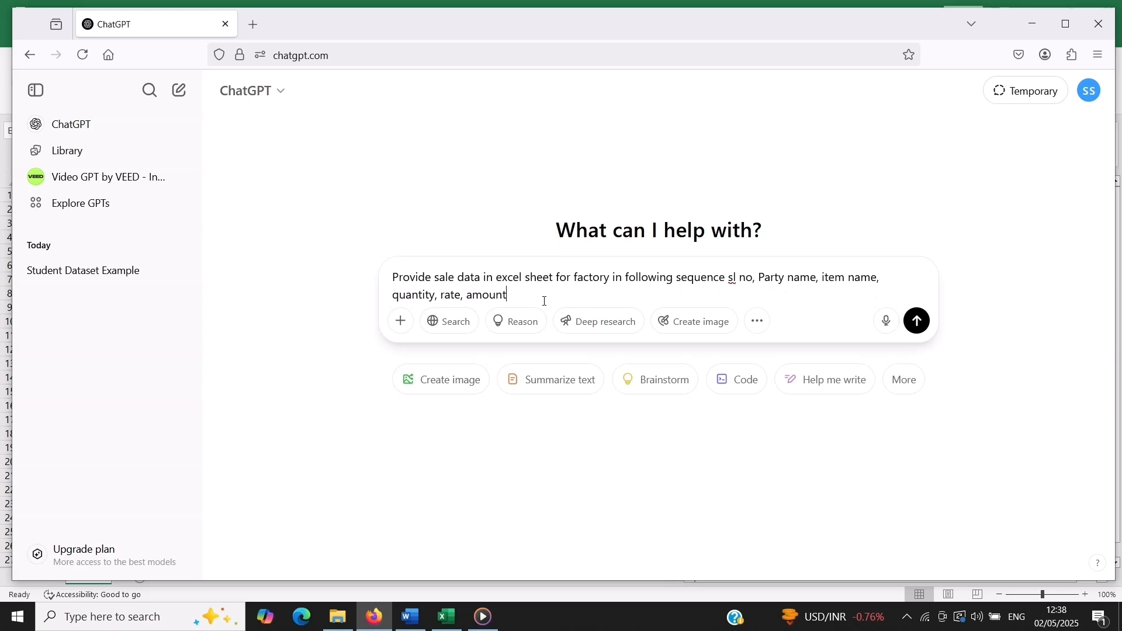
{"action": "key", "text": "Return"}
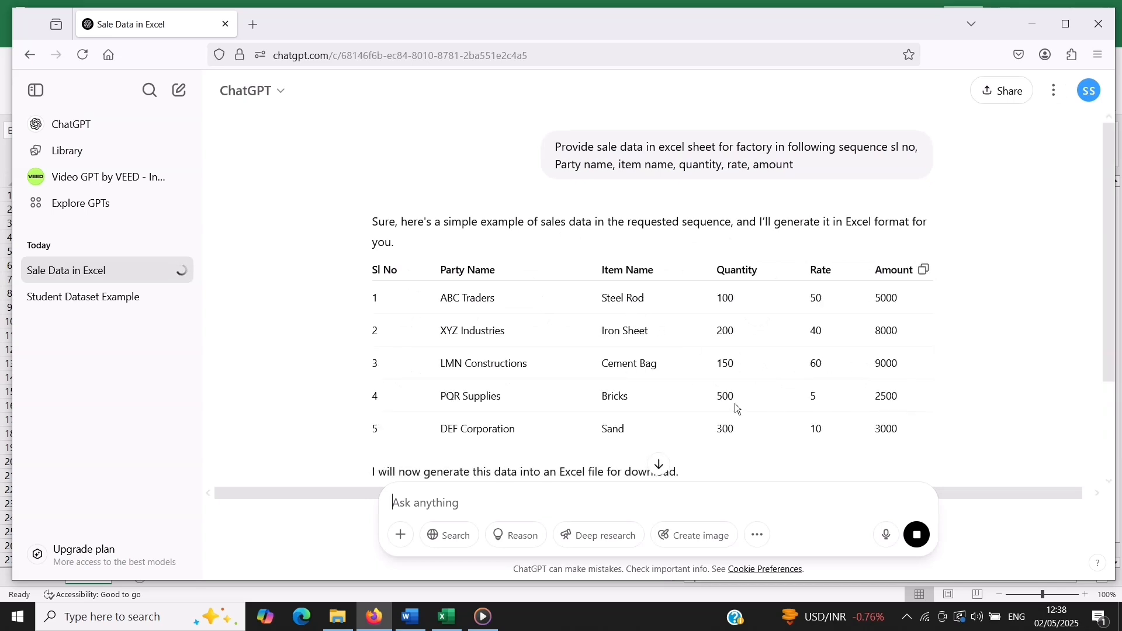
Read through the sales data answer, then download factory_sales_data.xlsx and open it in Excel
{"action": "scroll", "coordinate": [734, 404], "scroll_direction": "down", "scroll_amount": 2}
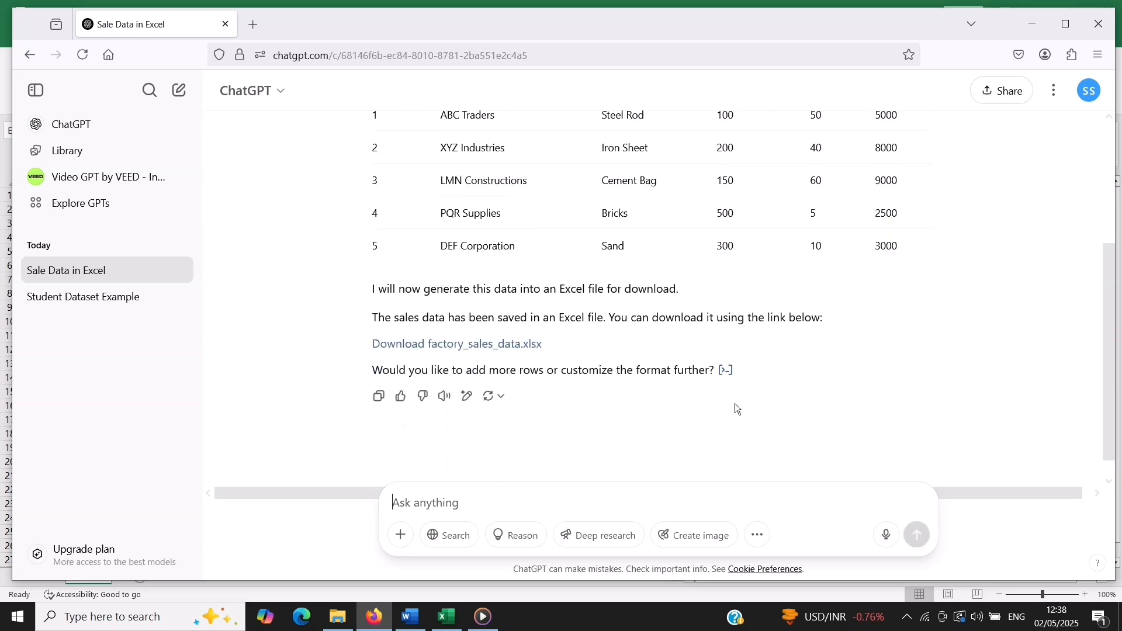
{"action": "scroll", "coordinate": [736, 403], "scroll_direction": "up", "scroll_amount": 3}
{"action": "scroll", "coordinate": [735, 408], "scroll_direction": "down", "scroll_amount": 3}
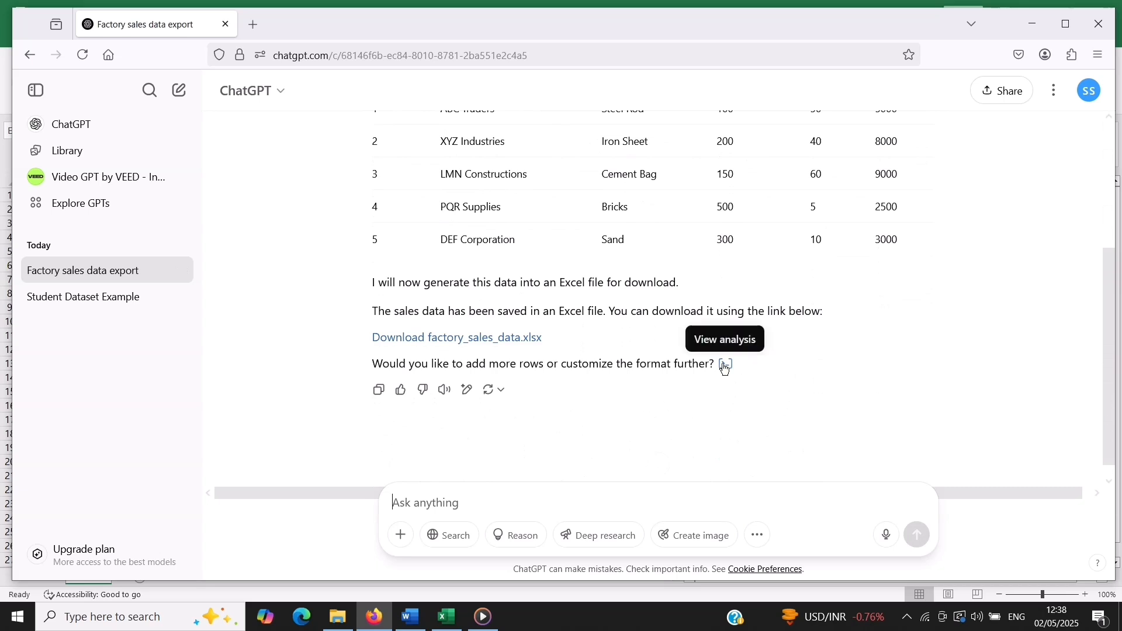
{"action": "scroll", "coordinate": [722, 365], "scroll_direction": "up", "scroll_amount": 2}
{"action": "scroll", "coordinate": [723, 365], "scroll_direction": "down", "scroll_amount": 2}
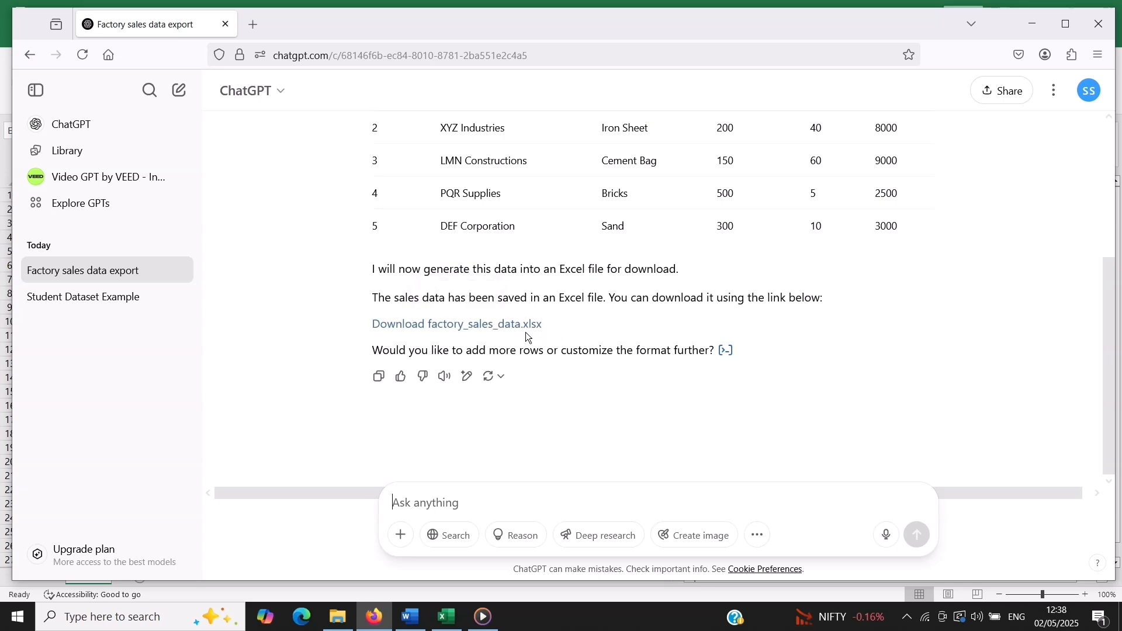
{"action": "left_click", "coordinate": [493, 329]}
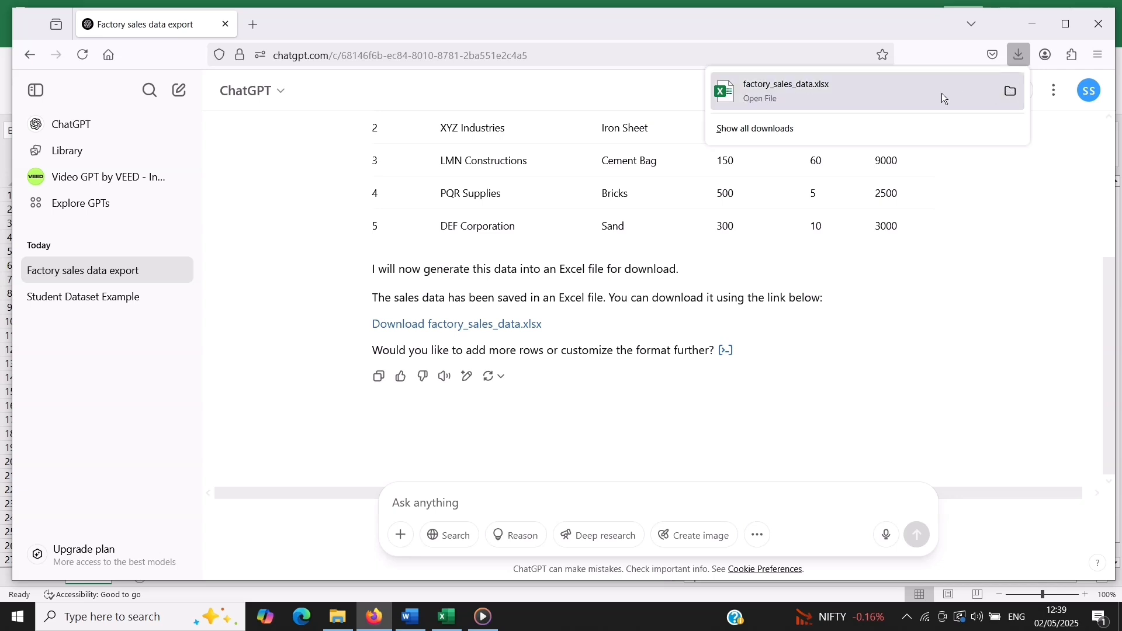
{"action": "left_click", "coordinate": [829, 93]}
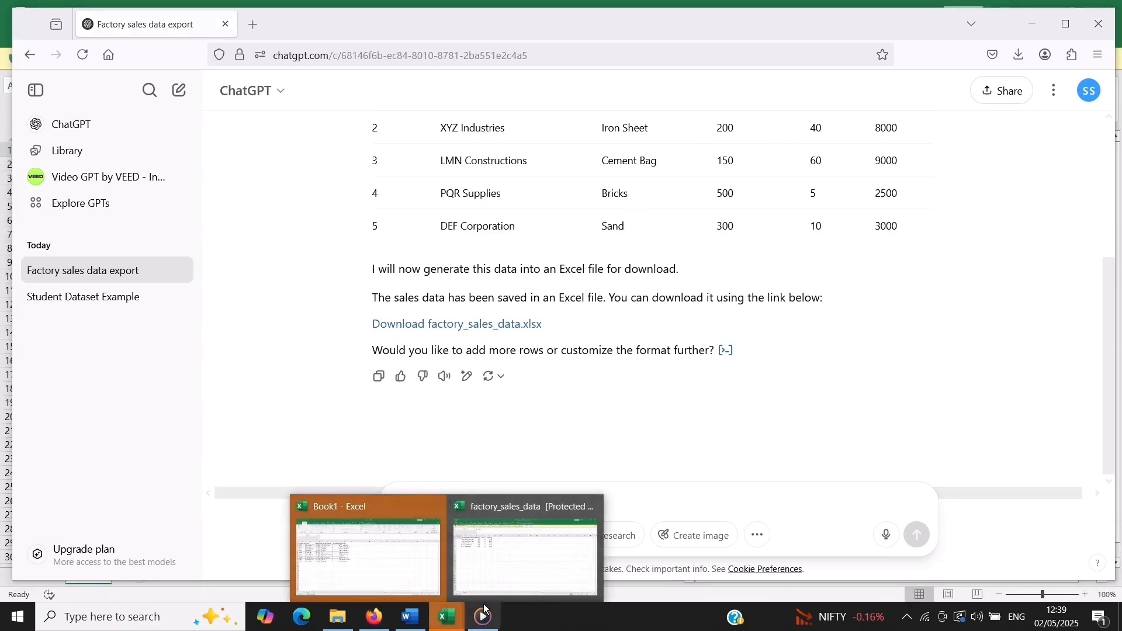
{"action": "left_click", "coordinate": [494, 581]}
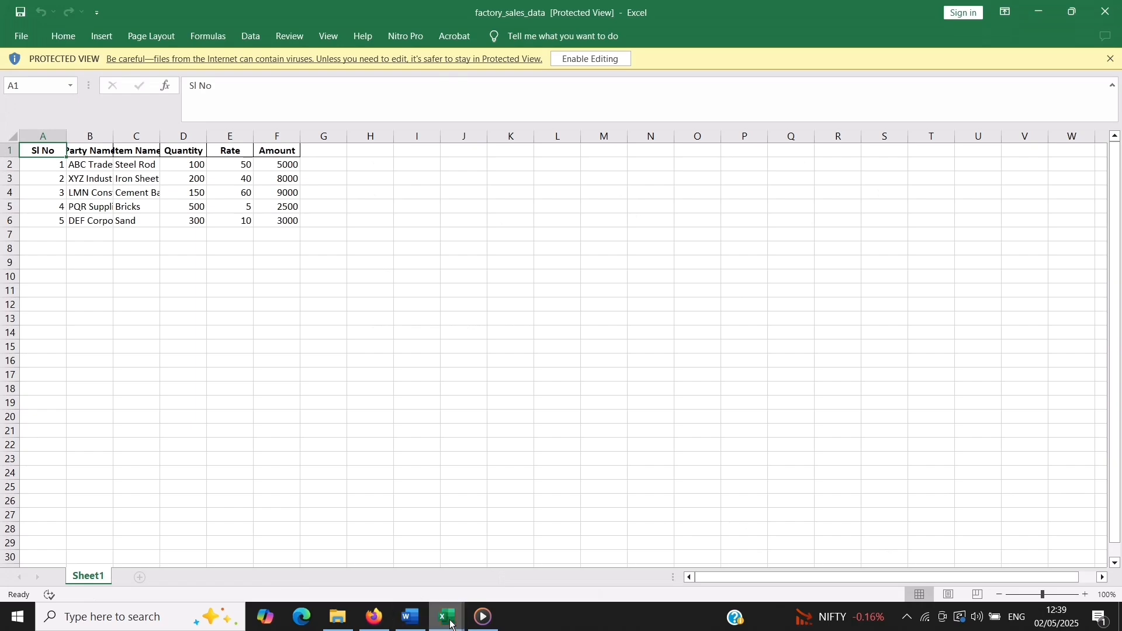
Glance at the Book1 student table, return to the factory_sales_data workbook and enable editing in it
{"action": "mouse_move", "coordinate": [449, 619]}
{"action": "left_click", "coordinate": [415, 580]}
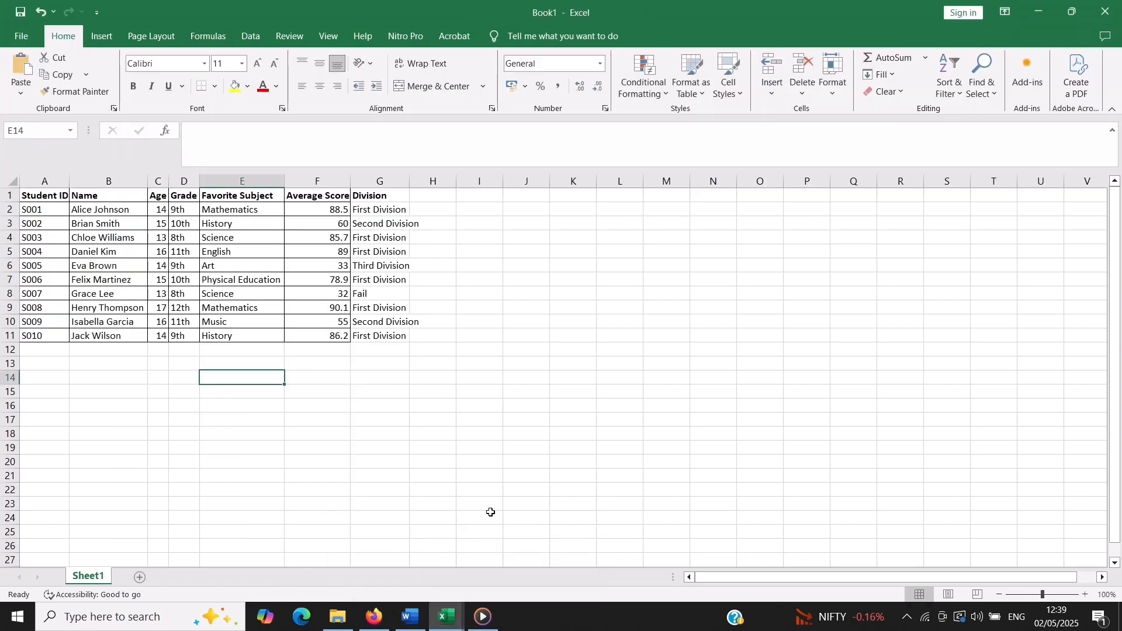
{"action": "mouse_move", "coordinate": [449, 620]}
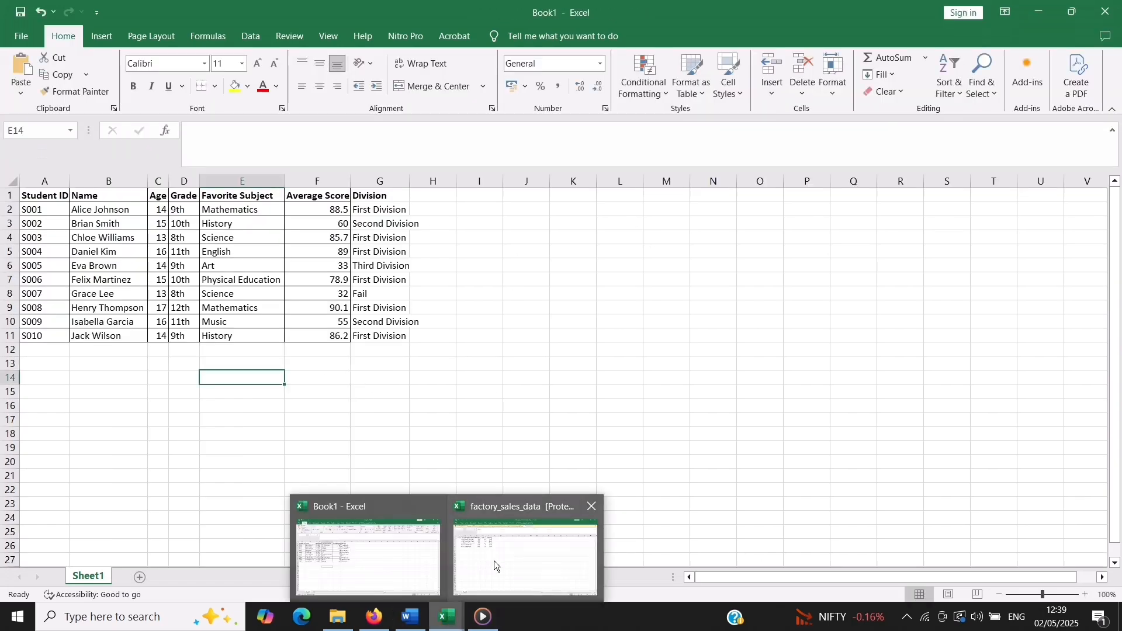
{"action": "left_click", "coordinate": [493, 560]}
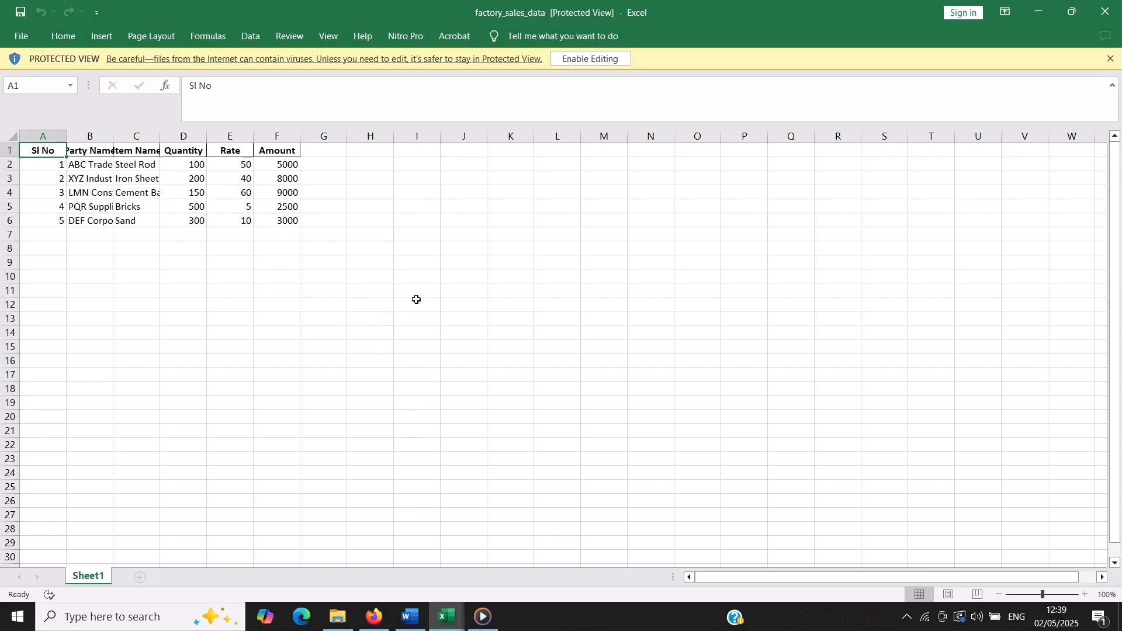
{"action": "left_click", "coordinate": [603, 64]}
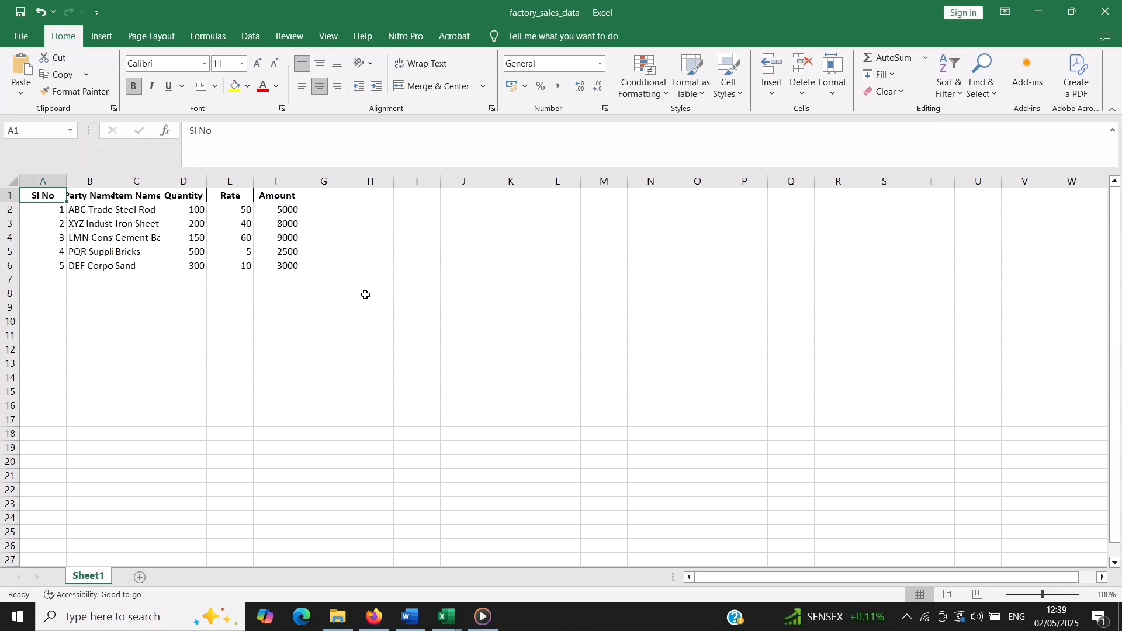
{"action": "left_click", "coordinate": [214, 308]}
{"action": "left_click", "coordinate": [343, 250]}
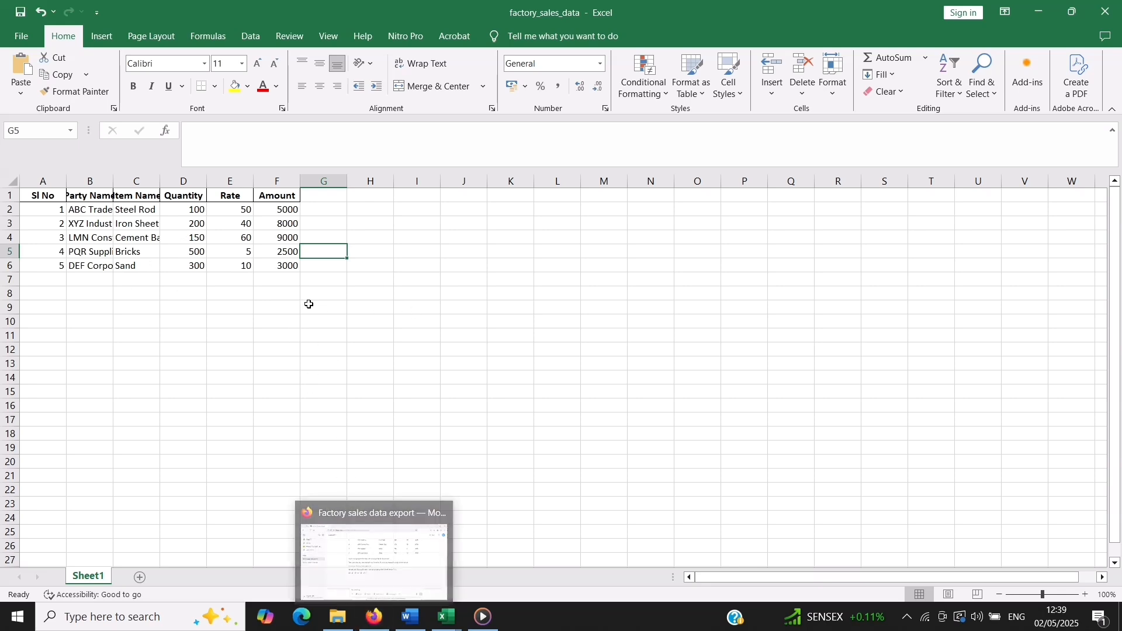
Switch to ChatGPT and send the follow-up prompt "please provide 30 row data"
{"action": "left_click", "coordinate": [374, 621]}
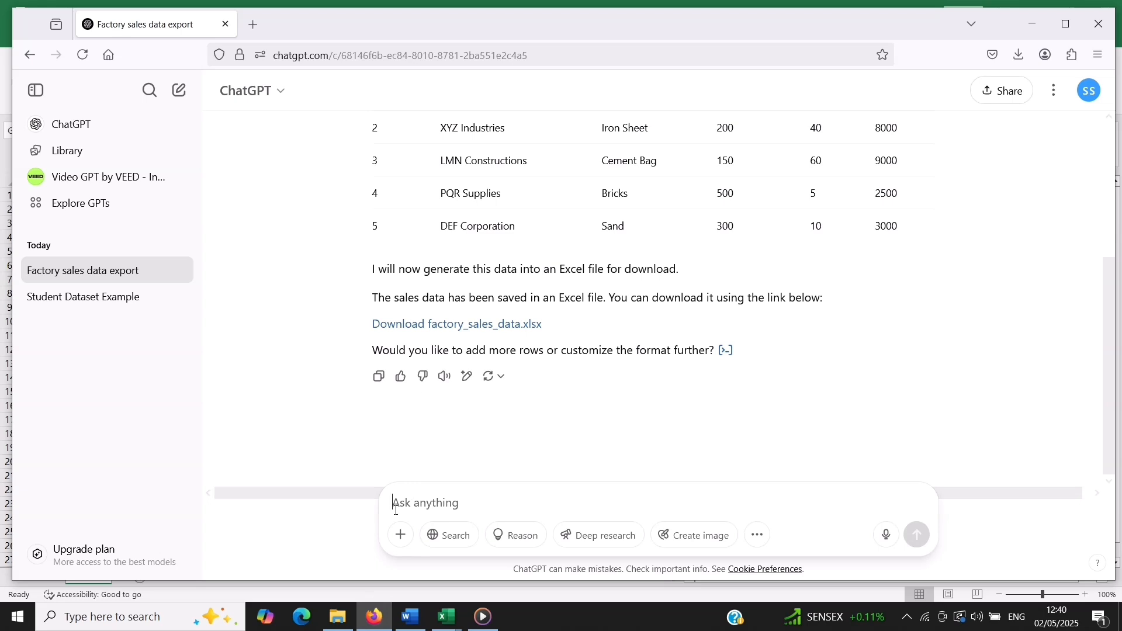
{"action": "type", "text": "please"}
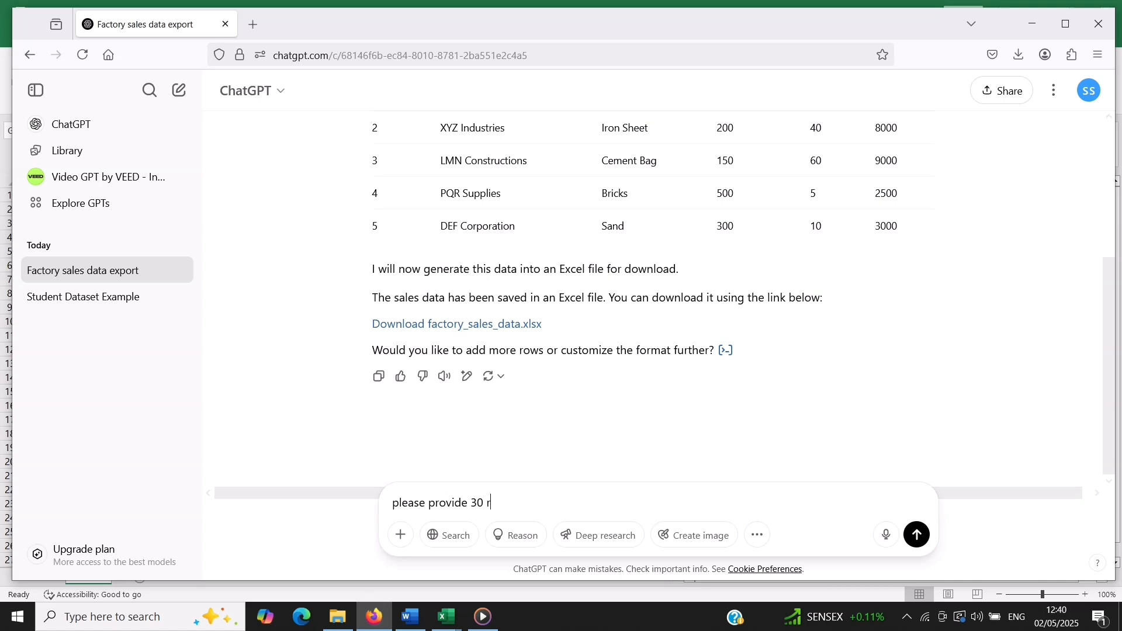
{"action": "type", "text": "provide 30 row data"}
{"action": "key", "text": "Return"}
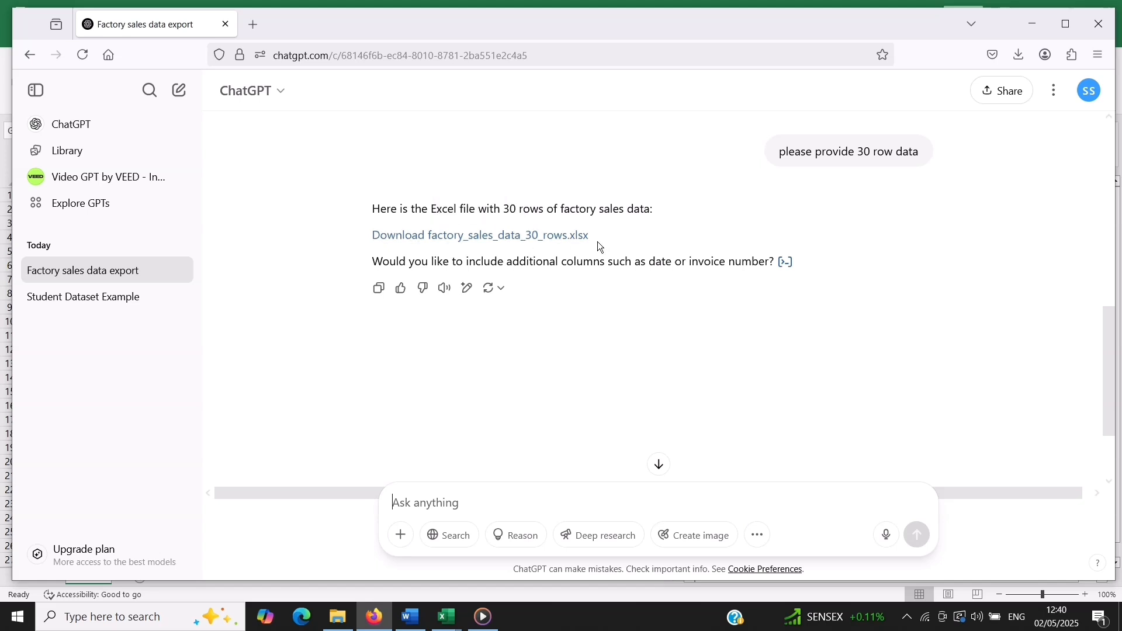
Download factory_sales_data_30_rows.xlsx from the answer and open it in Excel
{"action": "left_click", "coordinate": [507, 242]}
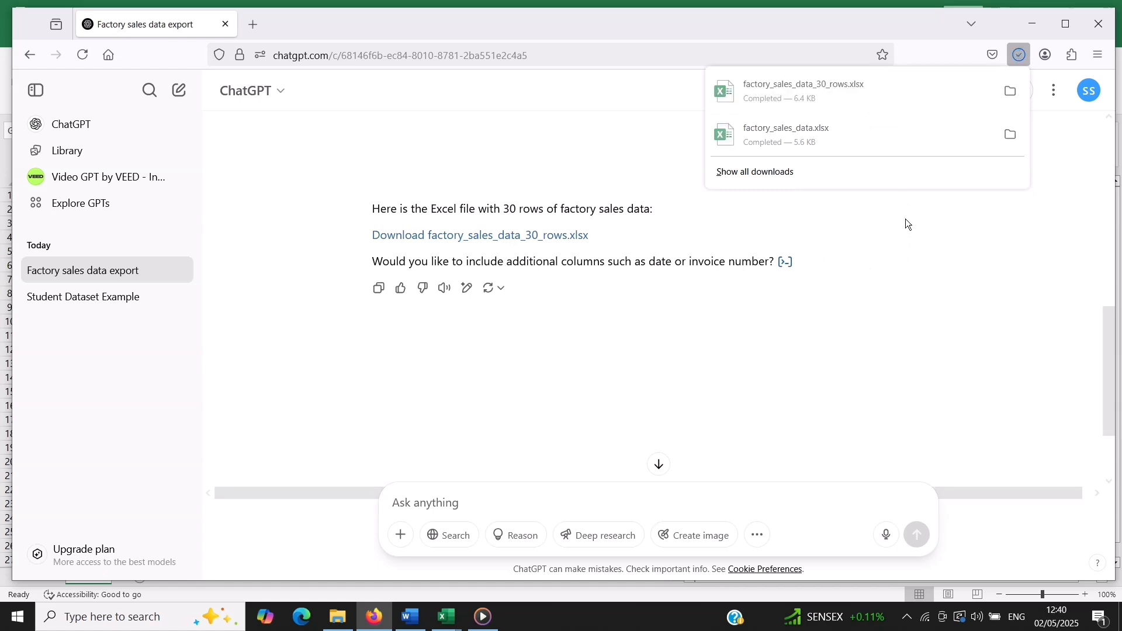
{"action": "left_click", "coordinate": [833, 98]}
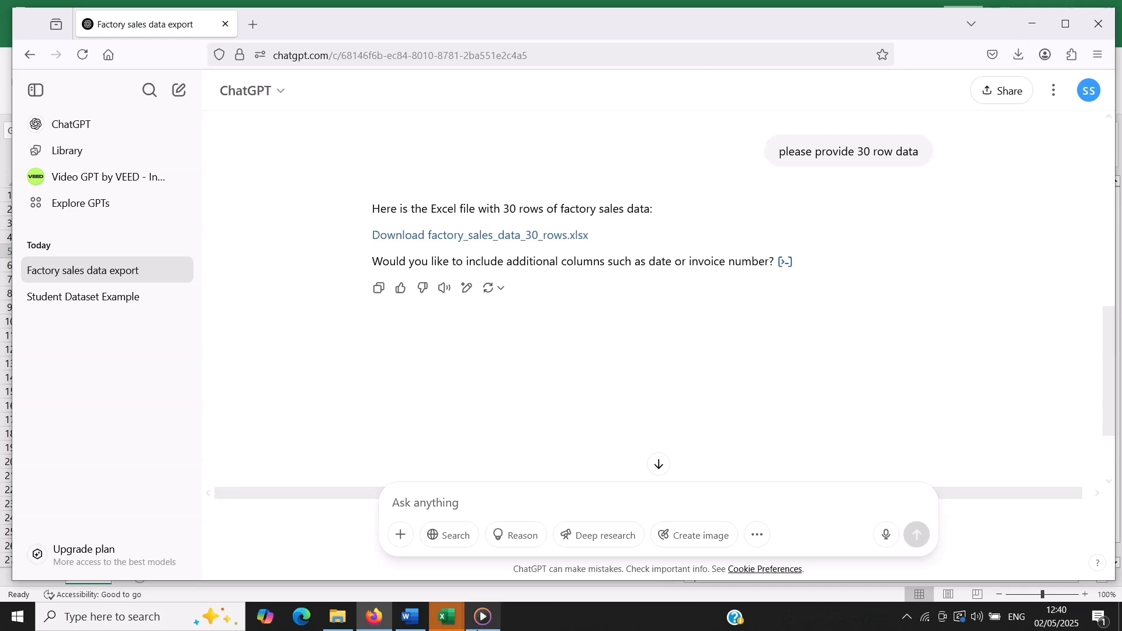
{"action": "mouse_move", "coordinate": [453, 625]}
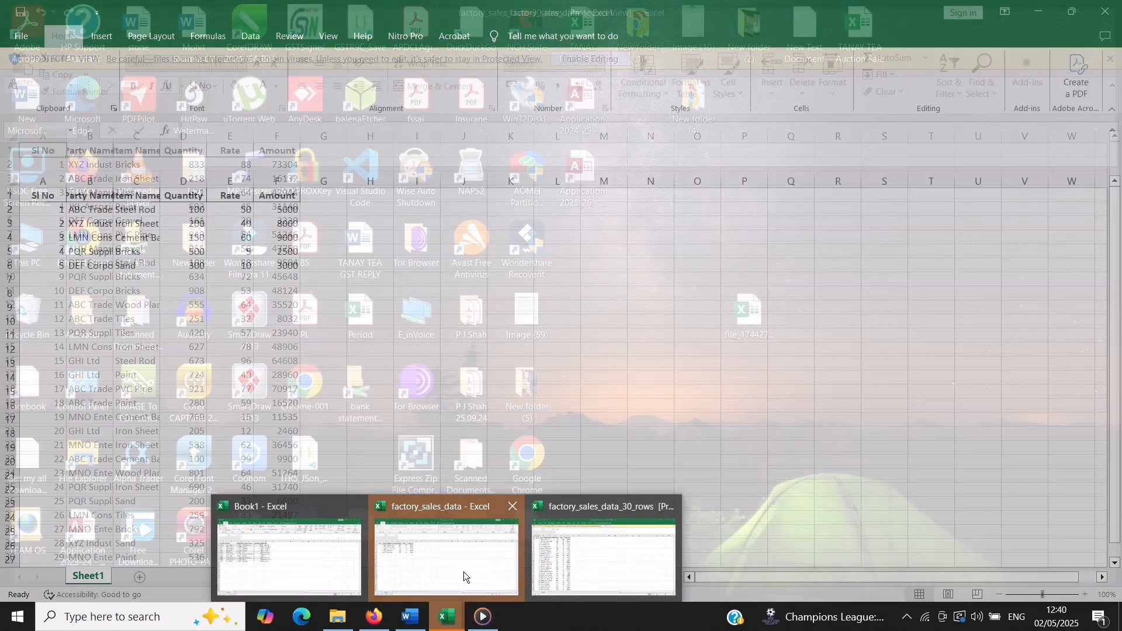
{"action": "left_click", "coordinate": [464, 572]}
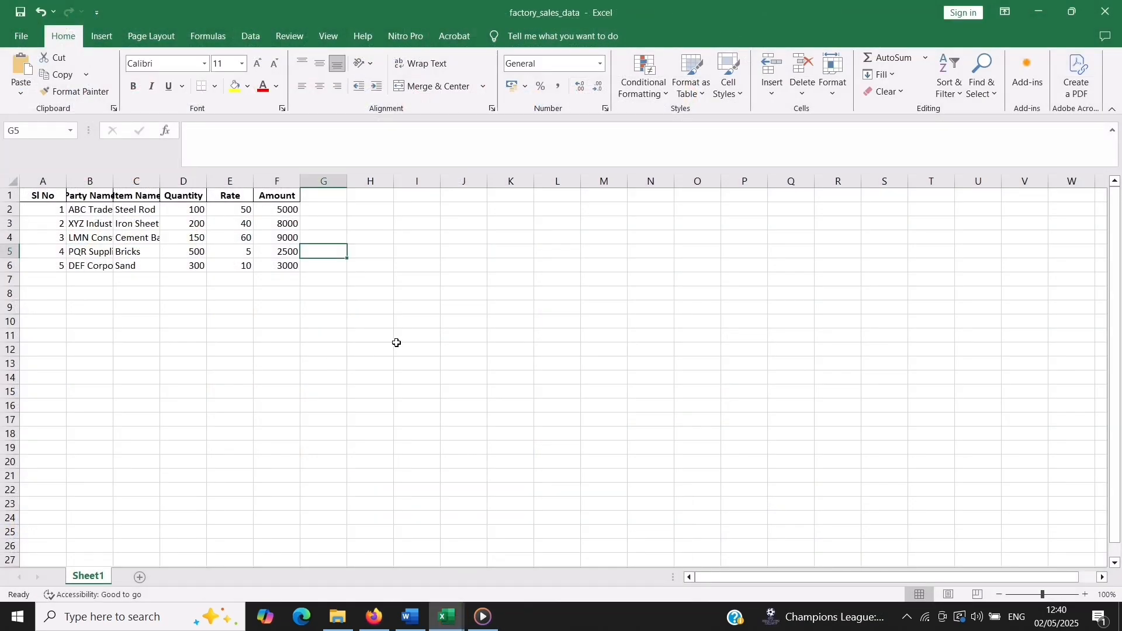
{"action": "mouse_move", "coordinate": [441, 624]}
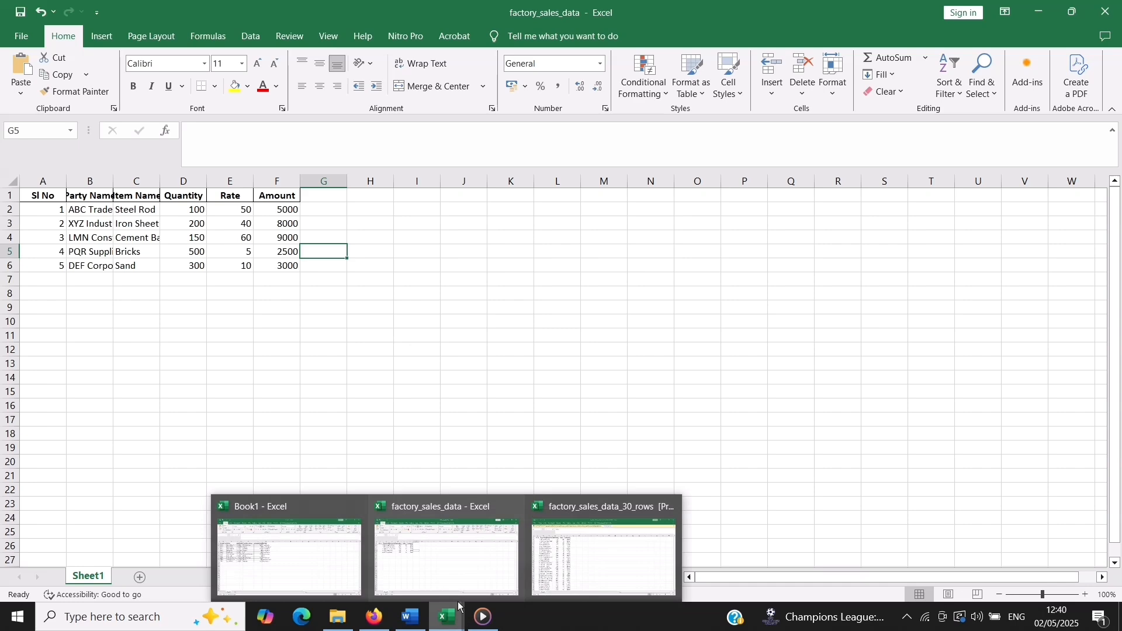
{"action": "left_click", "coordinate": [584, 538]}
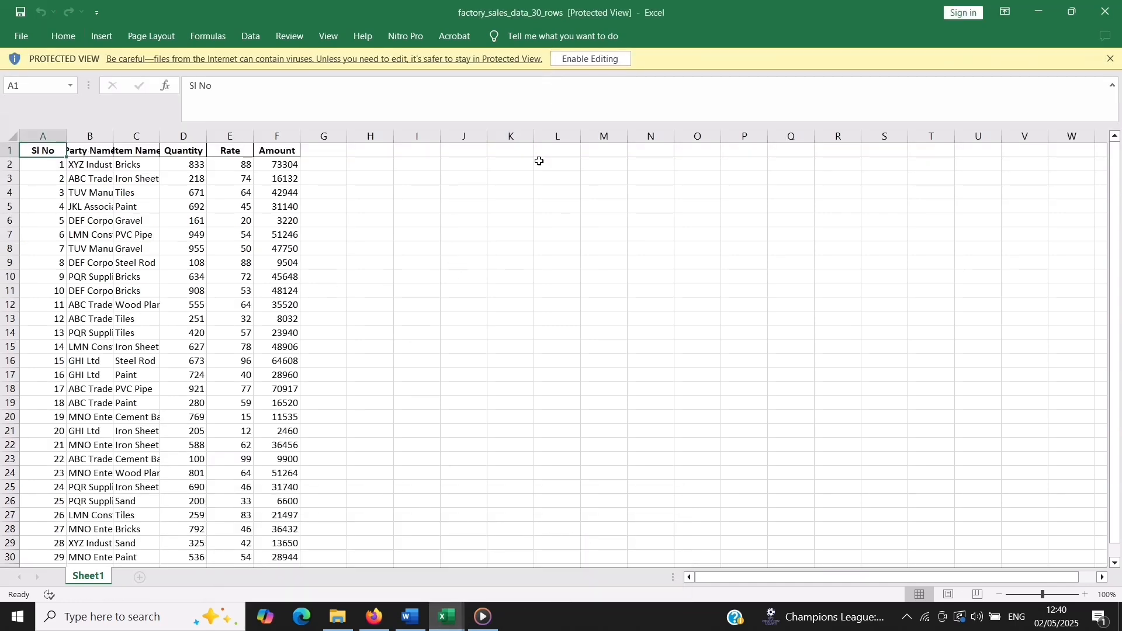
Look through the rows of the 30-row sales sheet and enable editing in the workbook
{"action": "scroll", "coordinate": [246, 231], "scroll_direction": "down", "scroll_amount": 2}
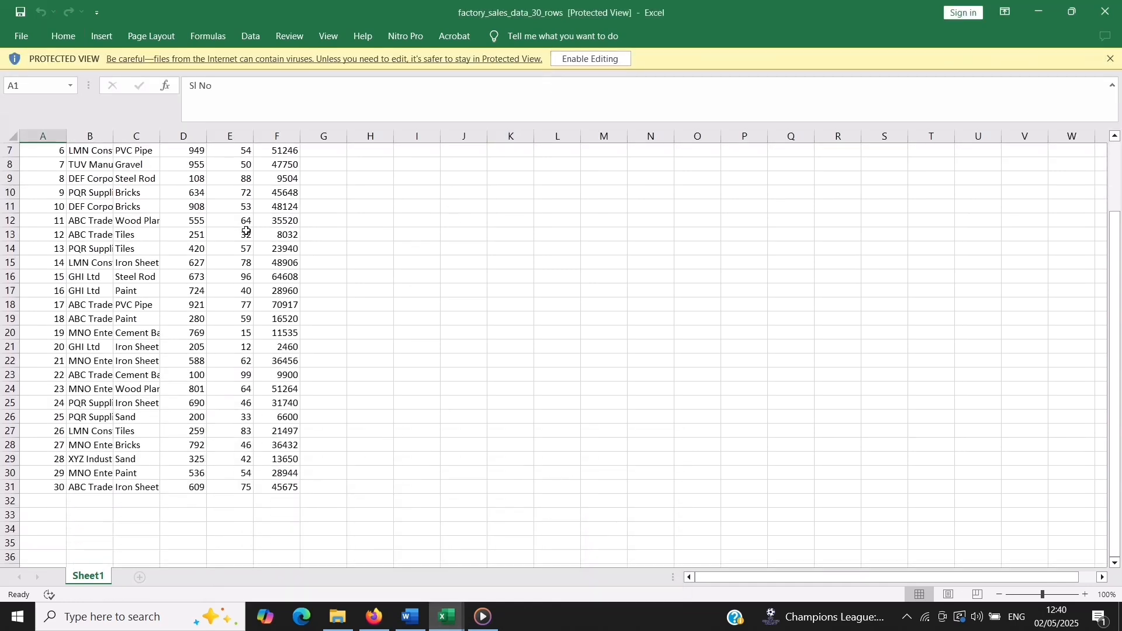
{"action": "scroll", "coordinate": [246, 231], "scroll_direction": "up", "scroll_amount": 2}
{"action": "scroll", "coordinate": [246, 230], "scroll_direction": "down", "scroll_amount": 3}
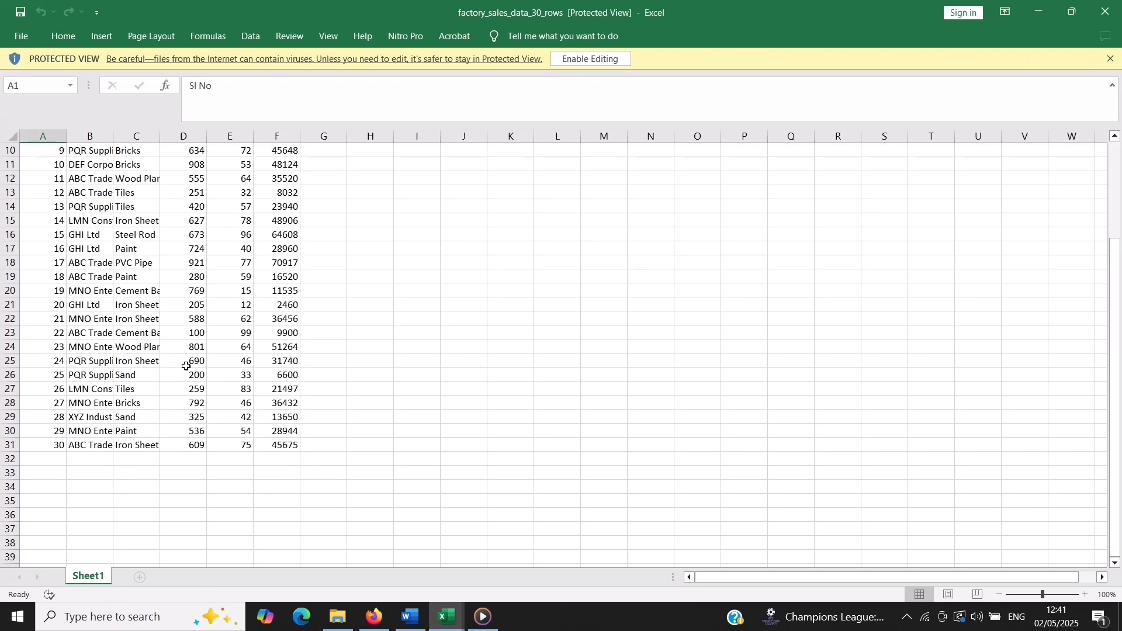
{"action": "scroll", "coordinate": [170, 375], "scroll_direction": "up", "scroll_amount": 3}
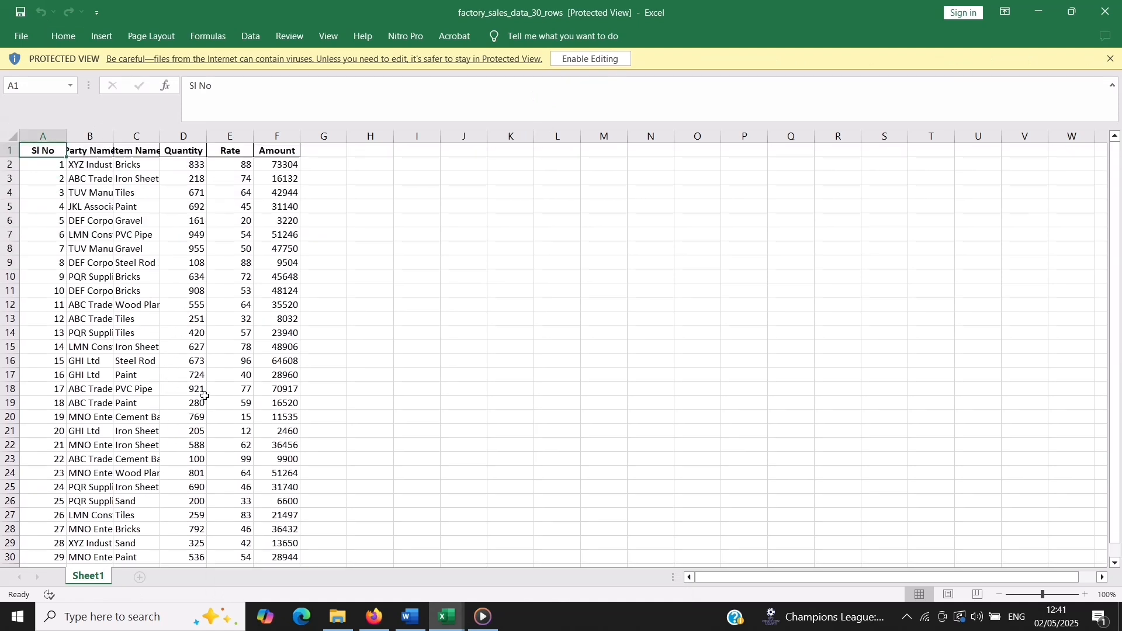
{"action": "scroll", "coordinate": [205, 396], "scroll_direction": "down", "scroll_amount": 2}
{"action": "scroll", "coordinate": [204, 398], "scroll_direction": "up", "scroll_amount": 2}
{"action": "left_click", "coordinate": [592, 59]}
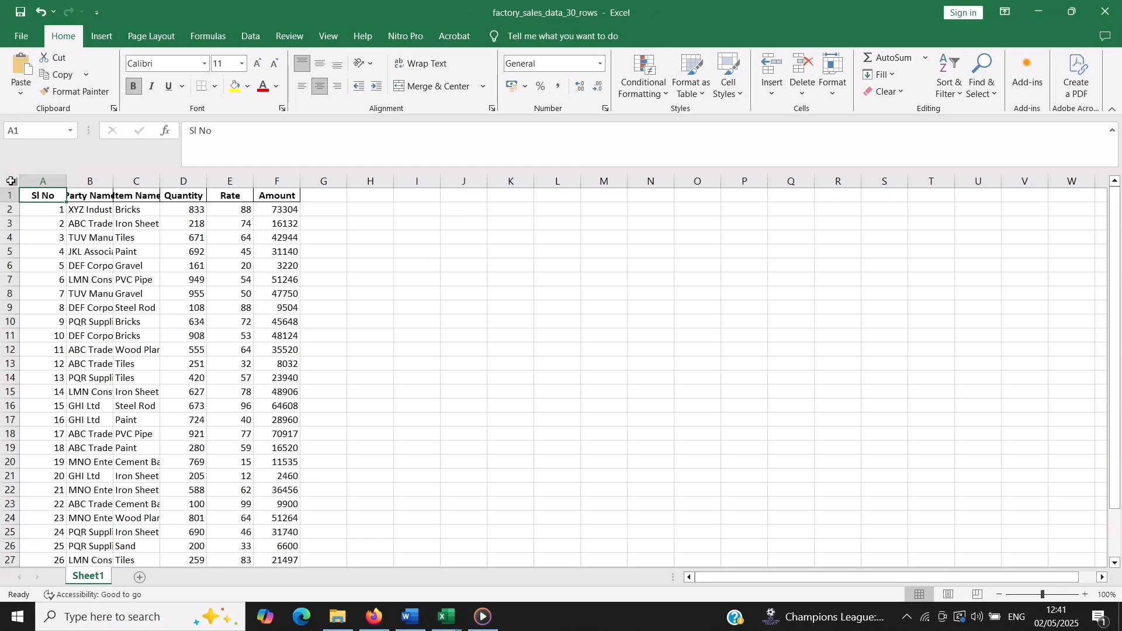
Auto-fit the width of all columns in the sheet and look over the sales rows
{"action": "left_click", "coordinate": [11, 181]}
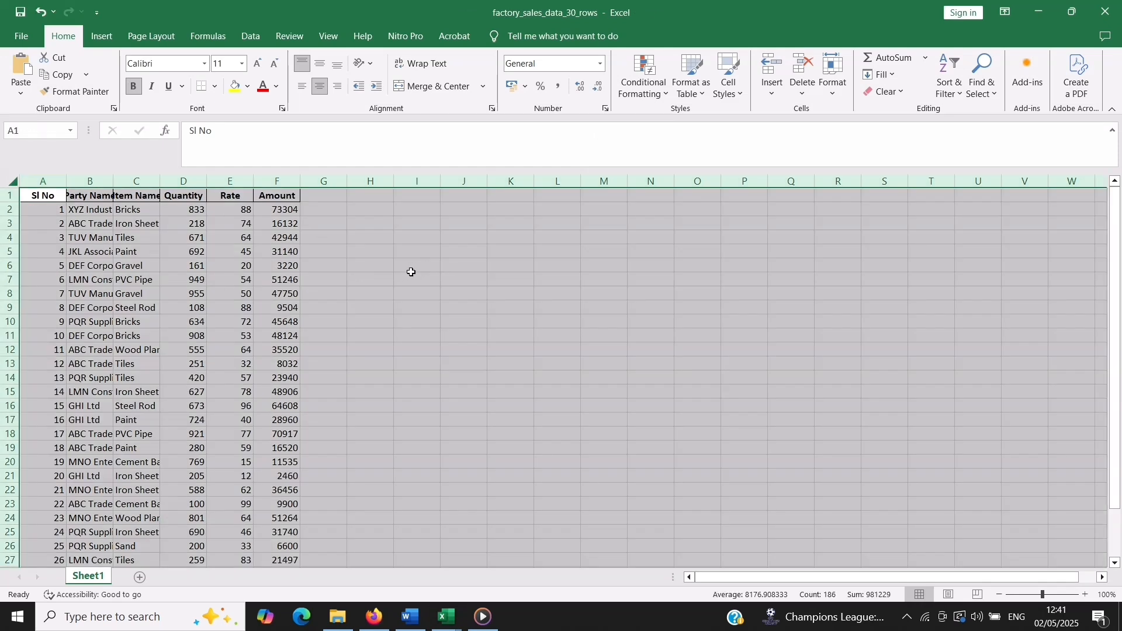
{"action": "double_click", "coordinate": [161, 185]}
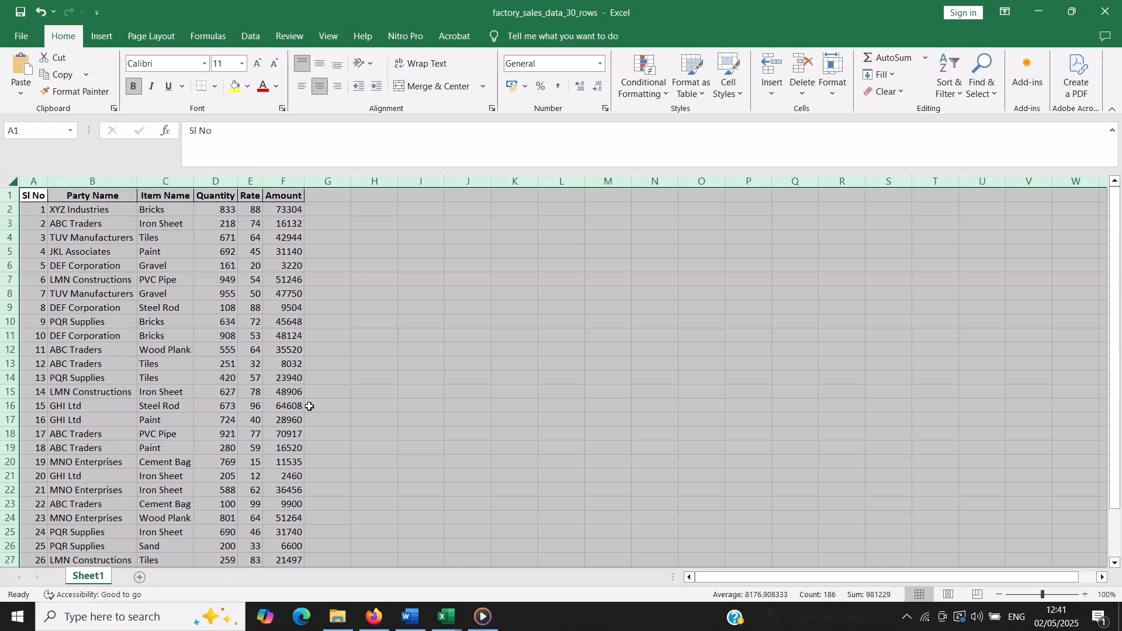
{"action": "left_click", "coordinate": [120, 258]}
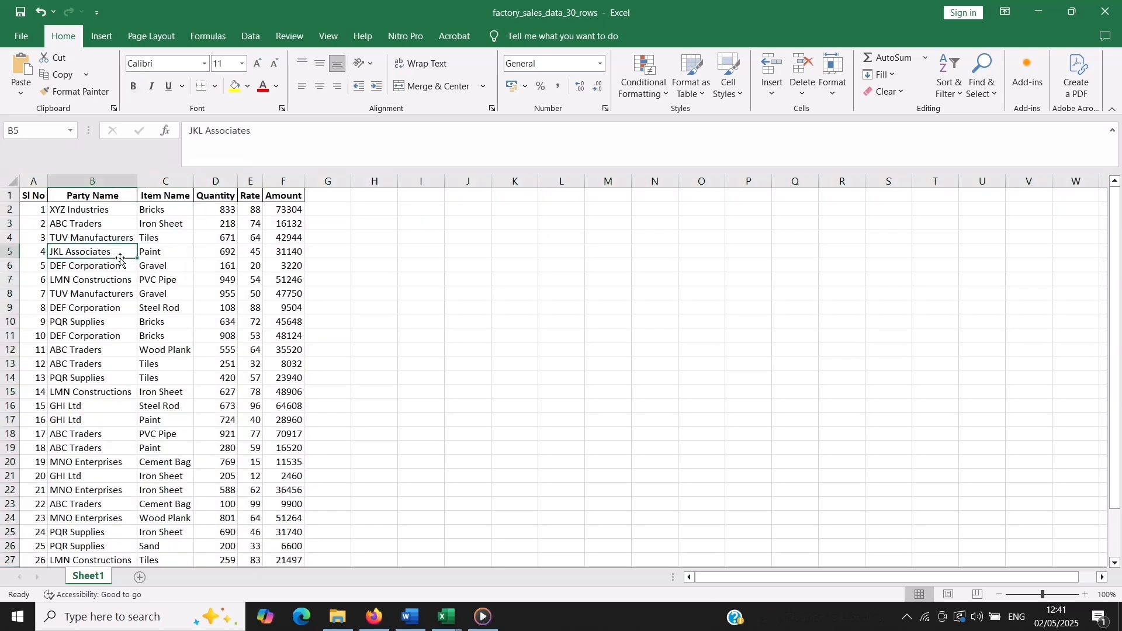
{"action": "scroll", "coordinate": [308, 328], "scroll_direction": "down", "scroll_amount": 1}
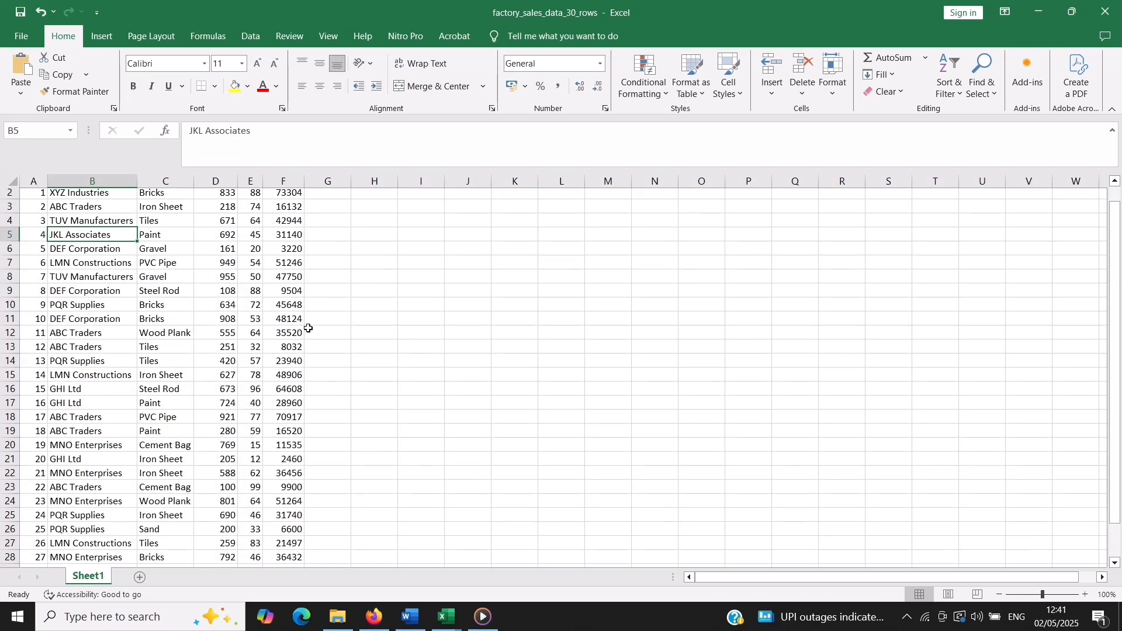
{"action": "scroll", "coordinate": [308, 328], "scroll_direction": "up", "scroll_amount": 1}
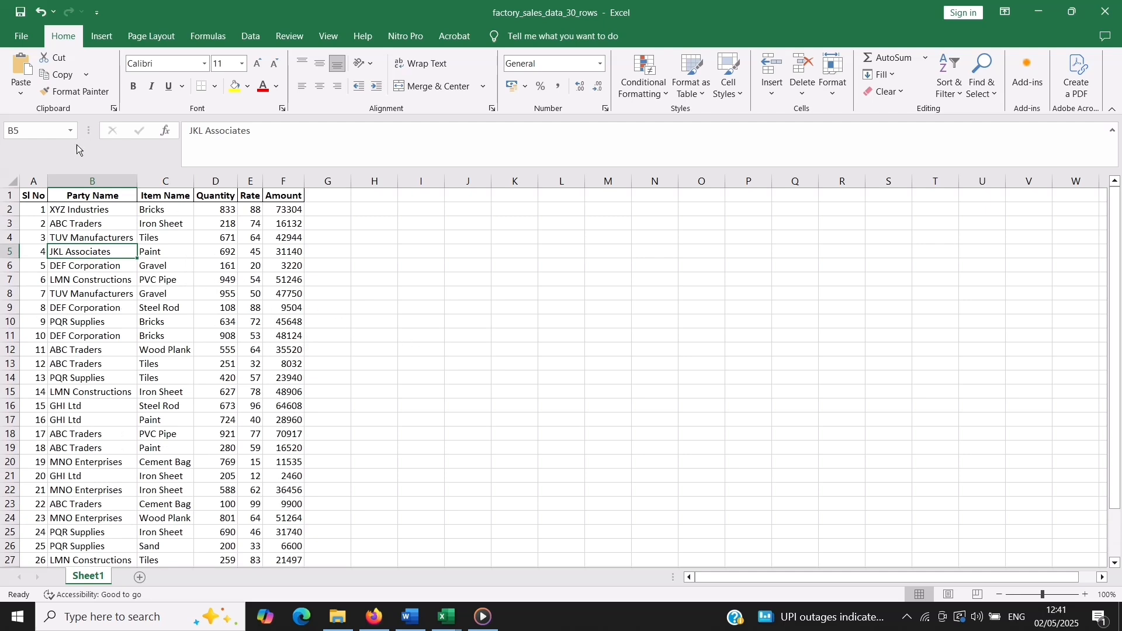
Apply all borders to the sales table in A1:F31 and look over the bordered rows
{"action": "left_click_drag", "start_coordinate": [34, 196], "coordinate": [288, 527]}
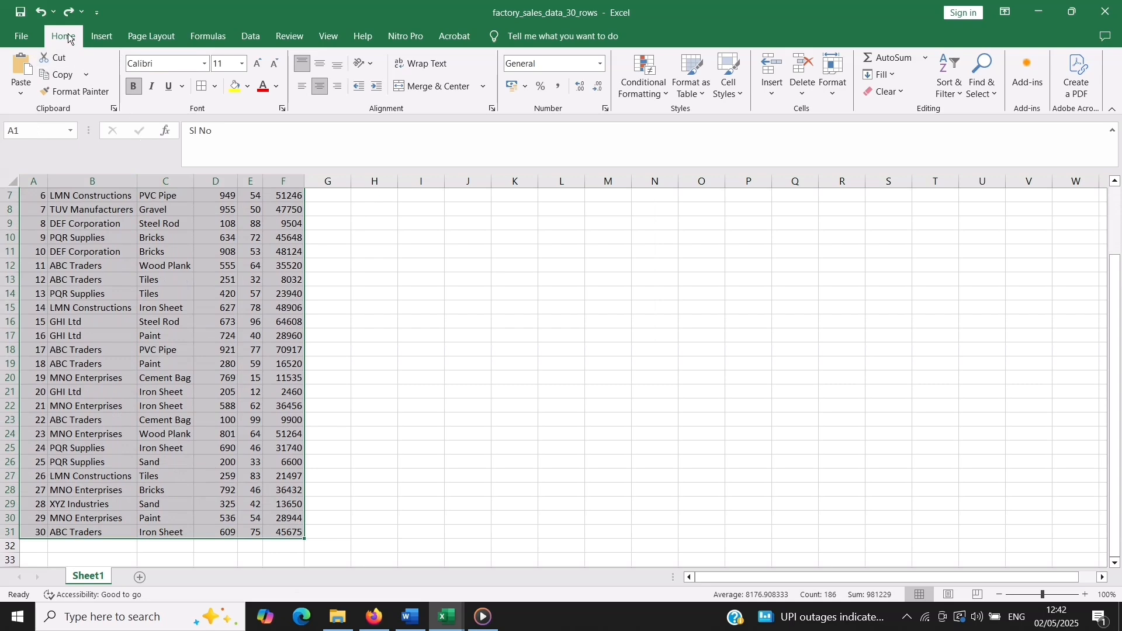
{"action": "left_click", "coordinate": [215, 88]}
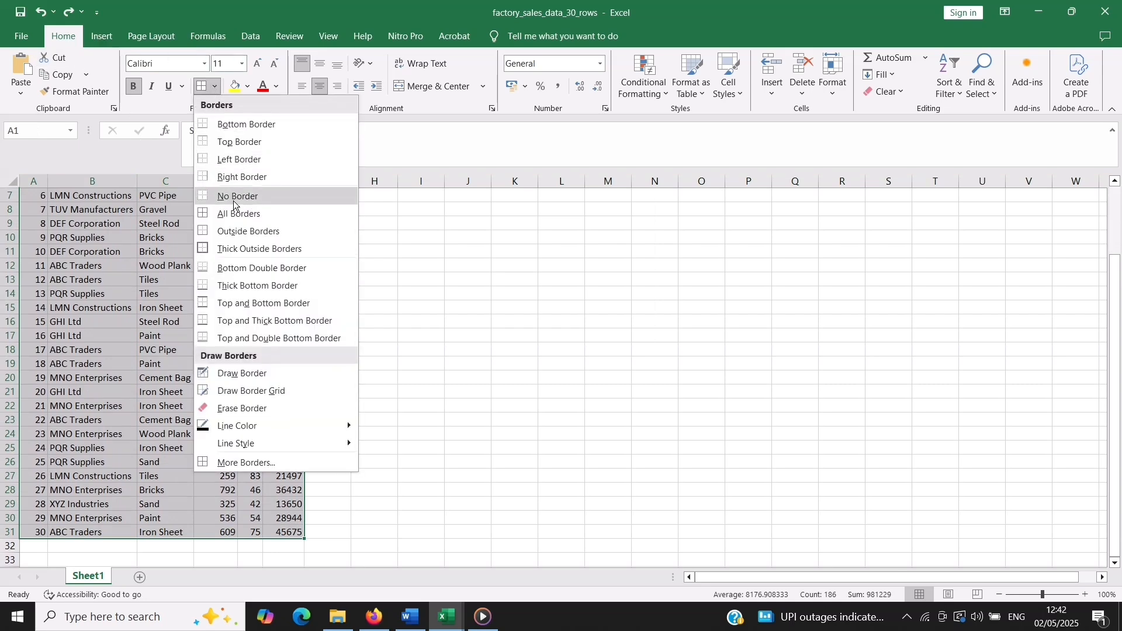
{"action": "left_click", "coordinate": [233, 213]}
{"action": "left_click", "coordinate": [398, 266]}
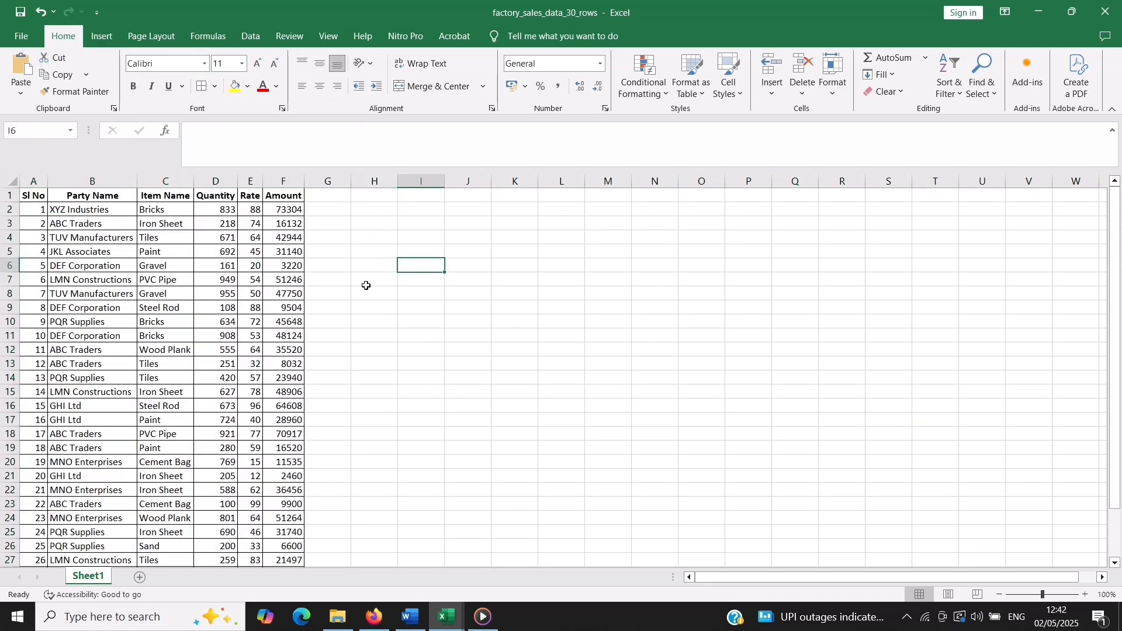
{"action": "scroll", "coordinate": [342, 302], "scroll_direction": "down", "scroll_amount": 1}
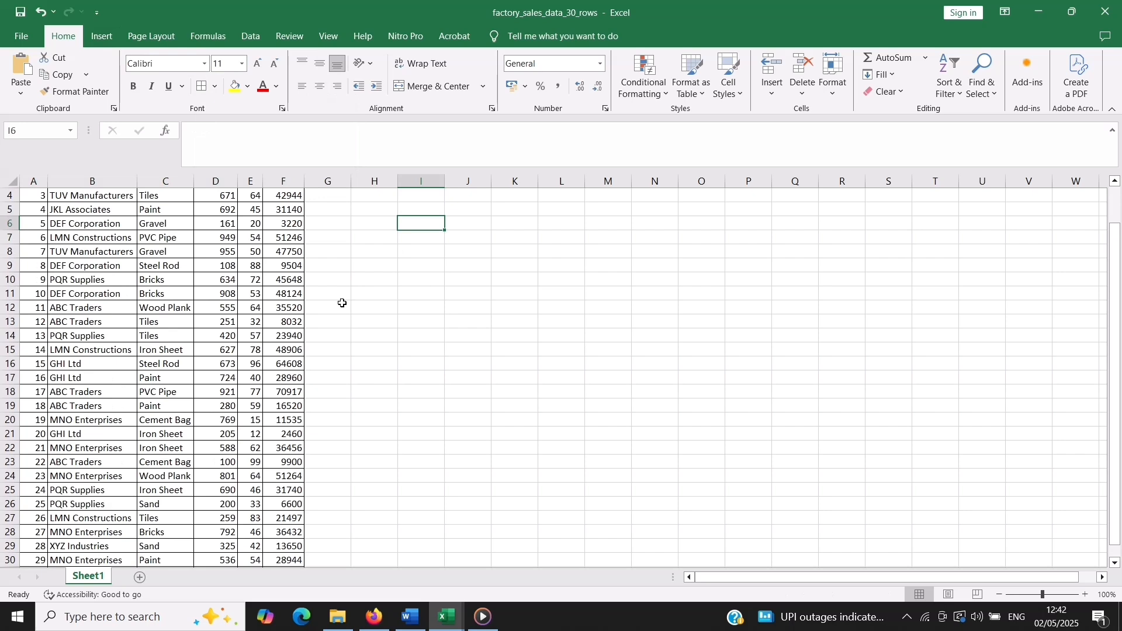
{"action": "scroll", "coordinate": [336, 339], "scroll_direction": "down", "scroll_amount": 2}
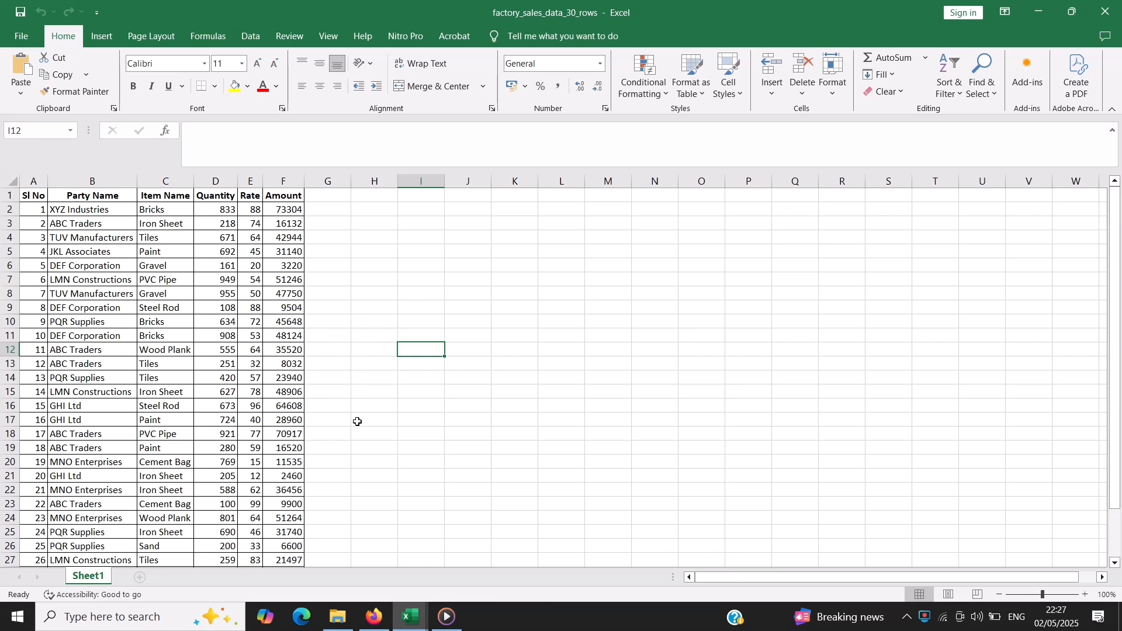
{"action": "left_click", "coordinate": [11, 180]}
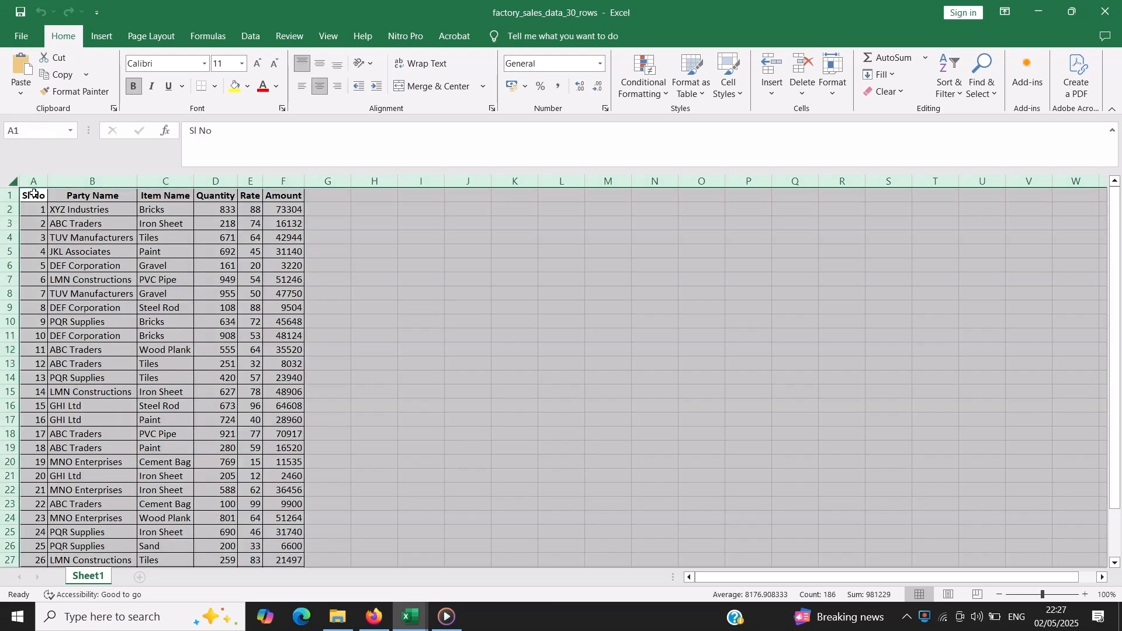
{"action": "left_click", "coordinate": [358, 319]}
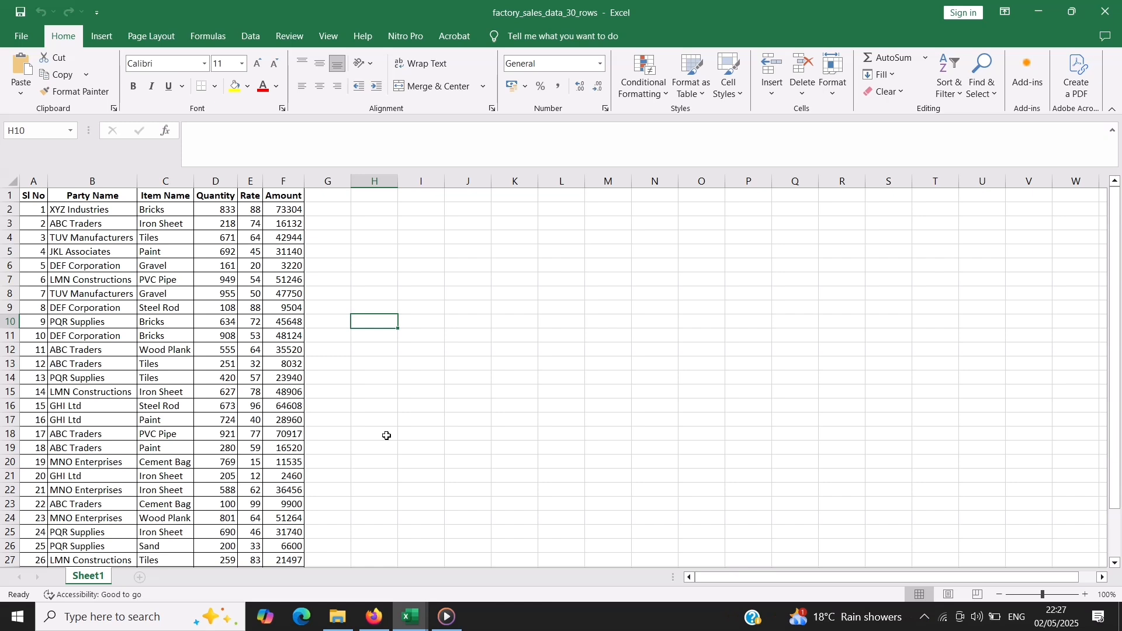
{"action": "left_click", "coordinate": [229, 182]}
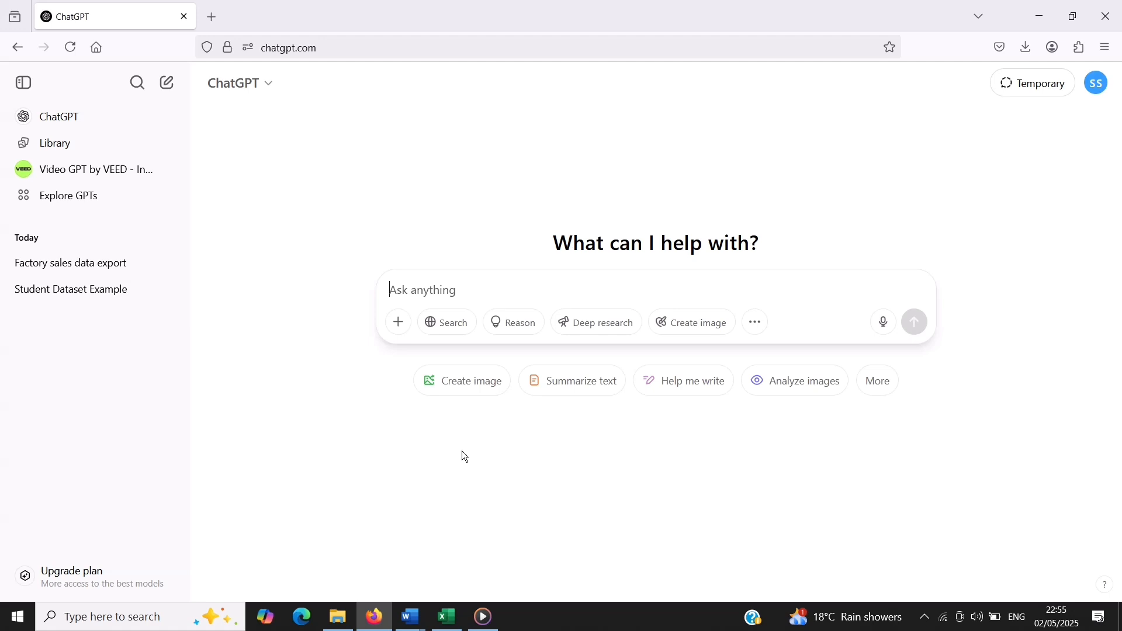
In a new ChatGPT chat, request an Excel file of 10 students with Hindi, English, Math and Science marks between 30 and 100
{"action": "type", "text": "provide excel file of 10 student data jisme subject wise (hindi, english, math, scince) and marks between 30 to 100 hone chahiye"}
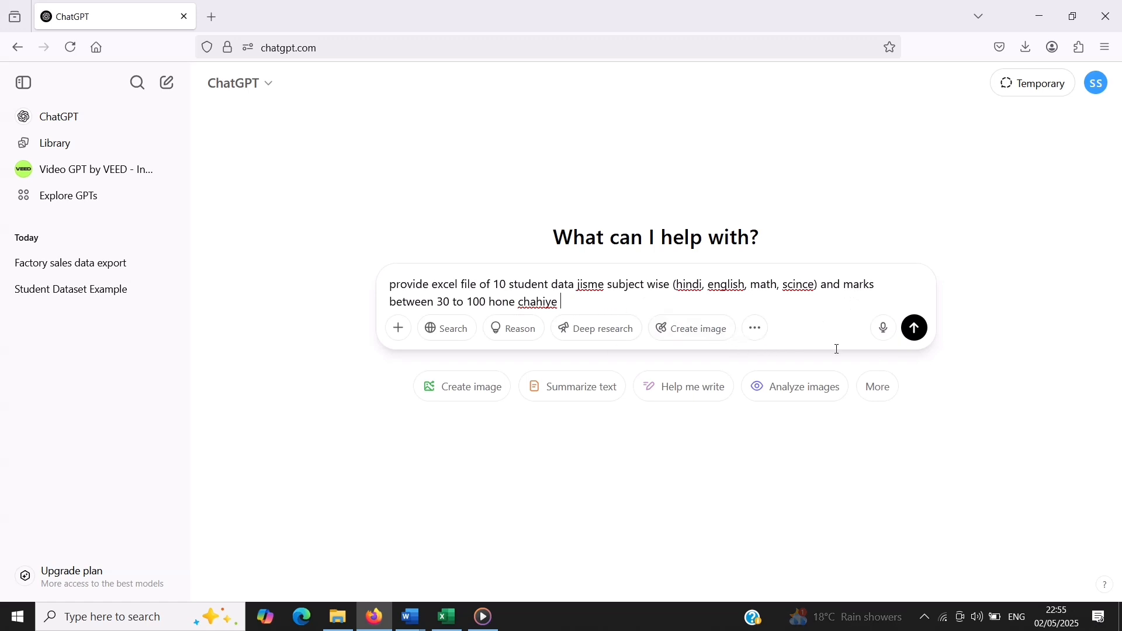
{"action": "left_click", "coordinate": [915, 331]}
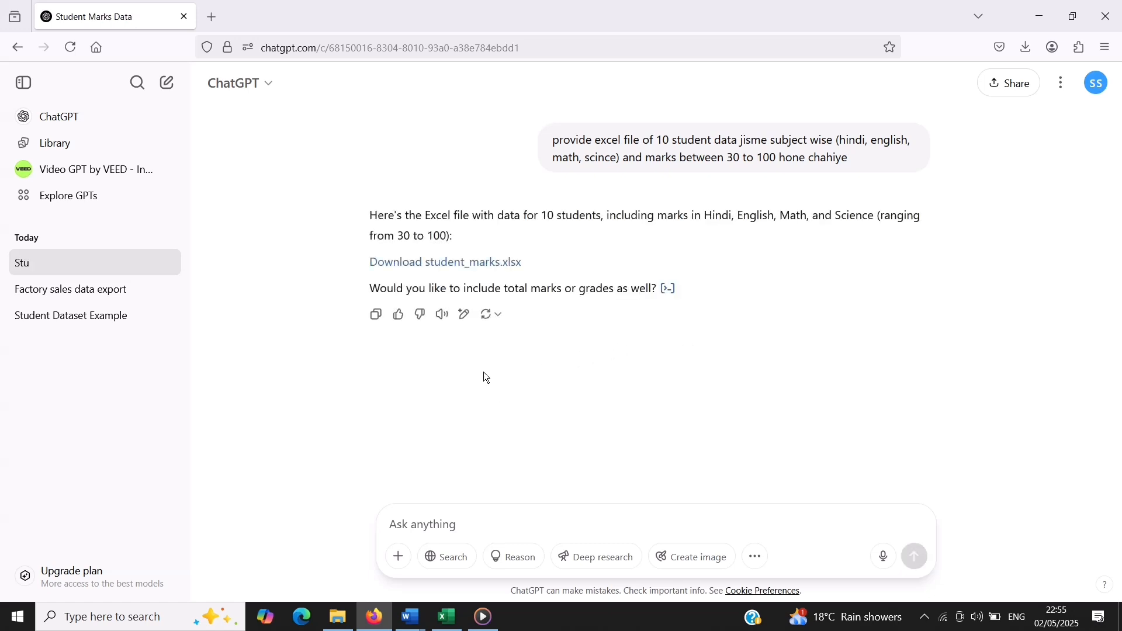
Download student_marks.xlsx from the answer, open it in Excel and enable editing
{"action": "left_click", "coordinate": [470, 263]}
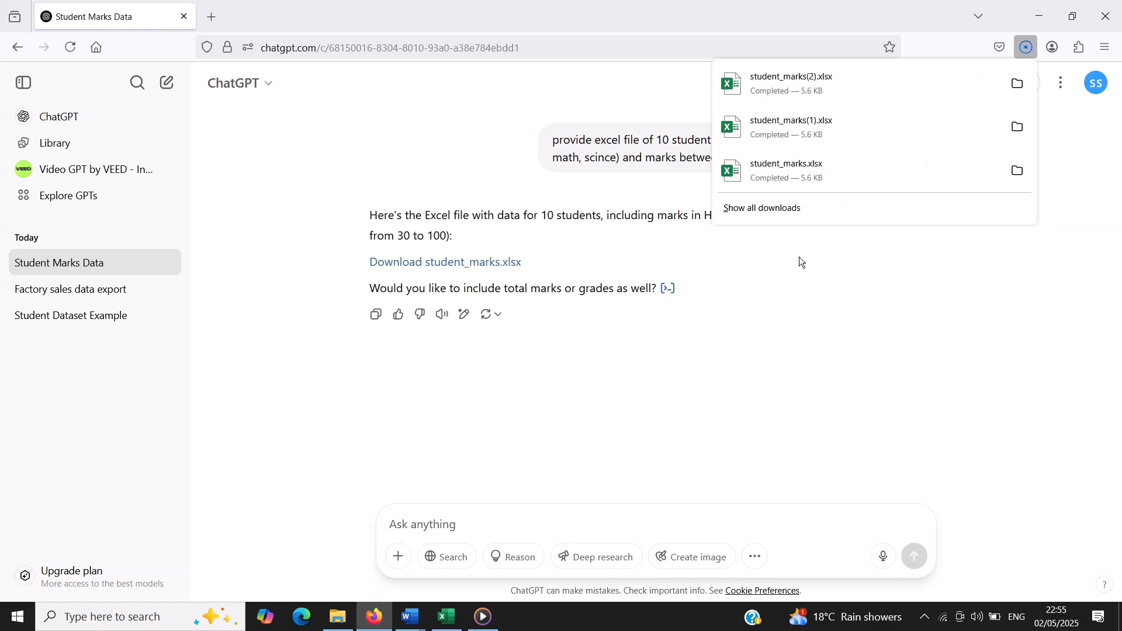
{"action": "left_click", "coordinate": [833, 86]}
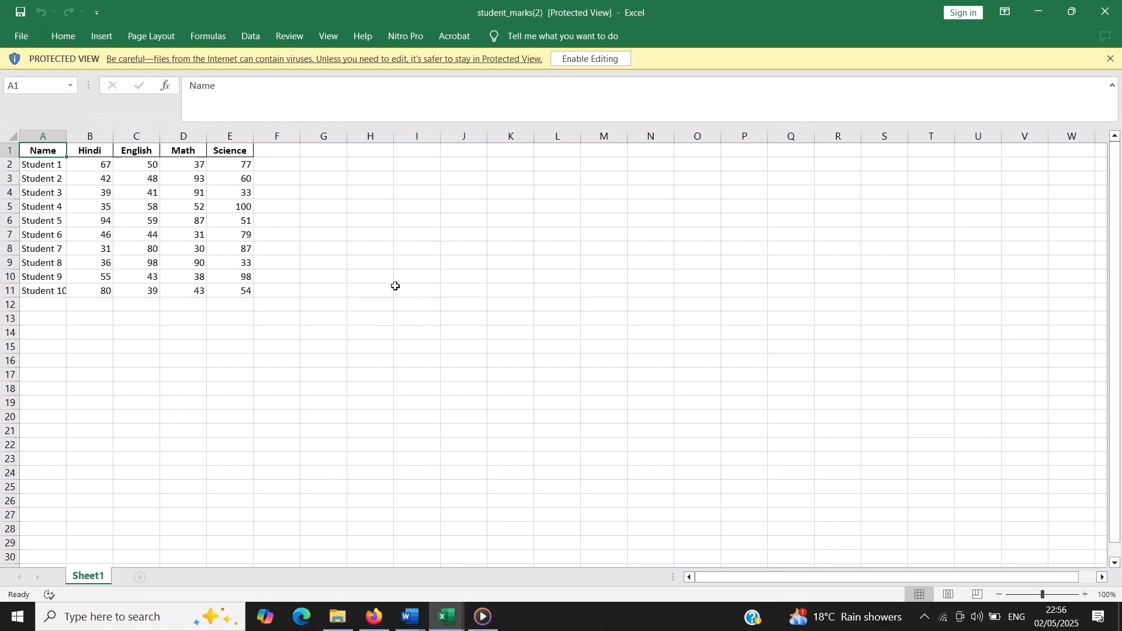
{"action": "left_click", "coordinate": [604, 60]}
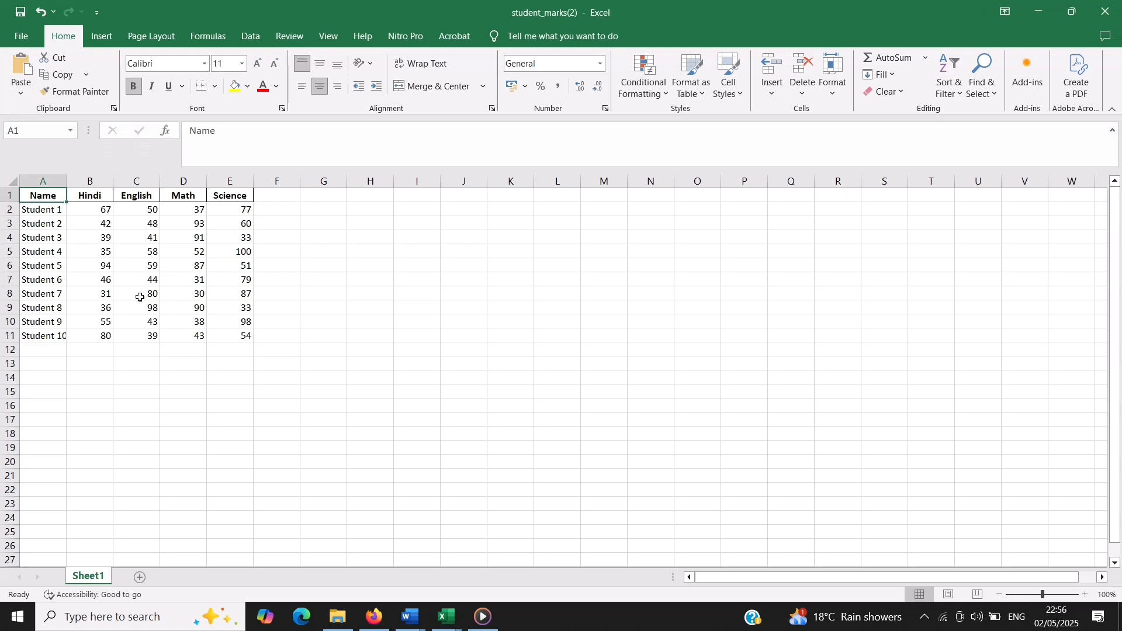
Set Student 8's English, Math and Science marks to 32 each
{"action": "left_click", "coordinate": [133, 312]}
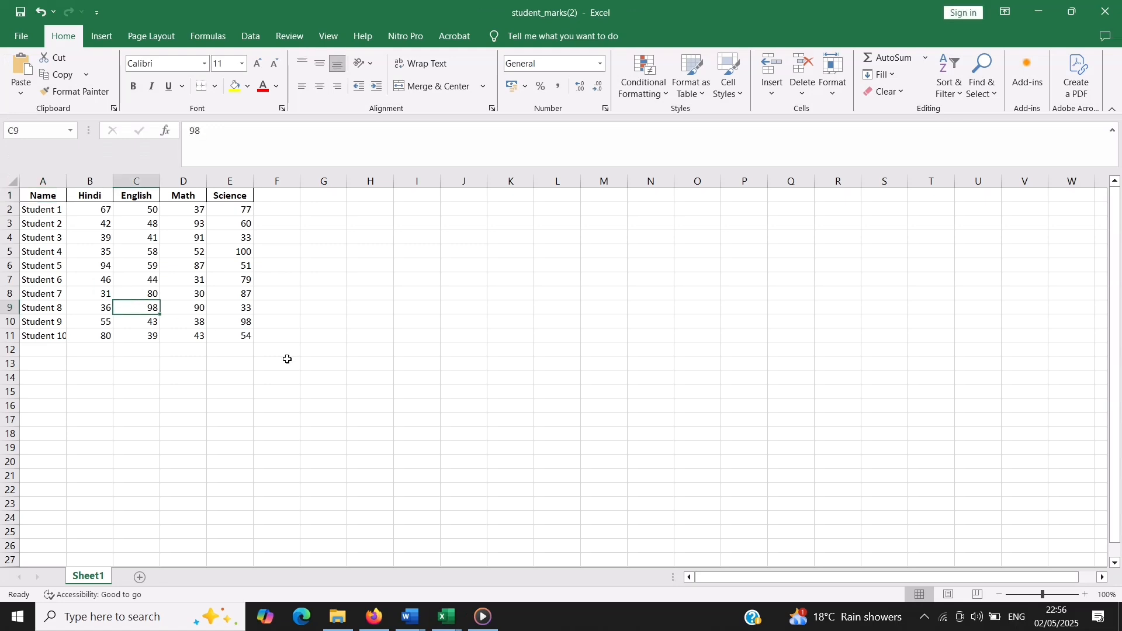
{"action": "type", "text": "32"}
{"action": "key", "text": "Tab"}
{"action": "type", "text": "32"}
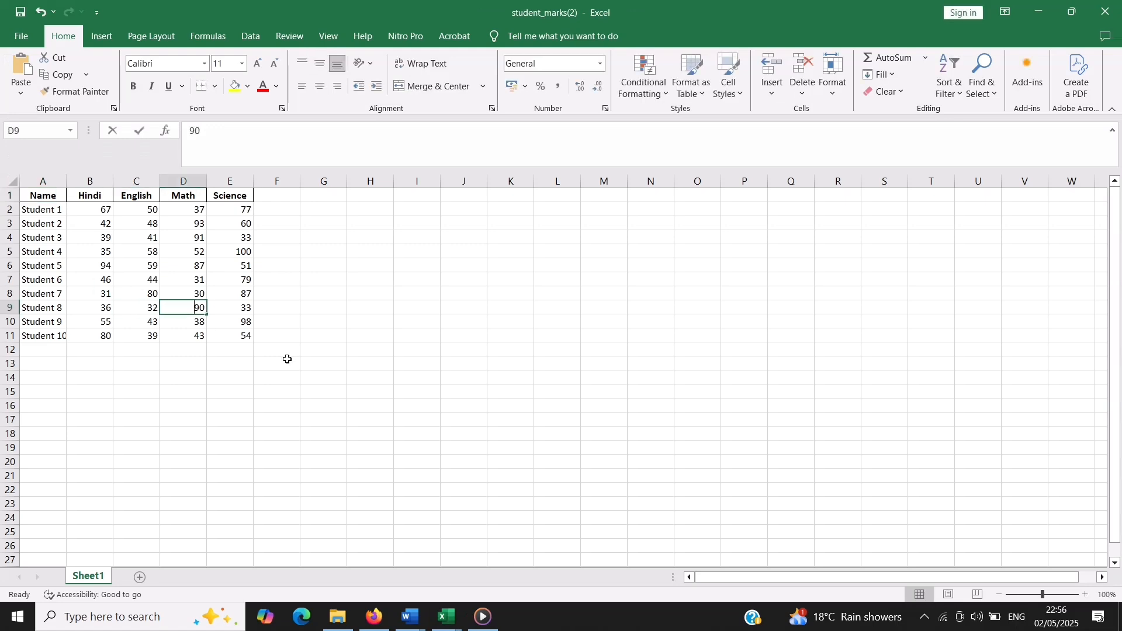
{"action": "key", "text": "Tab"}
{"action": "type", "text": "32"}
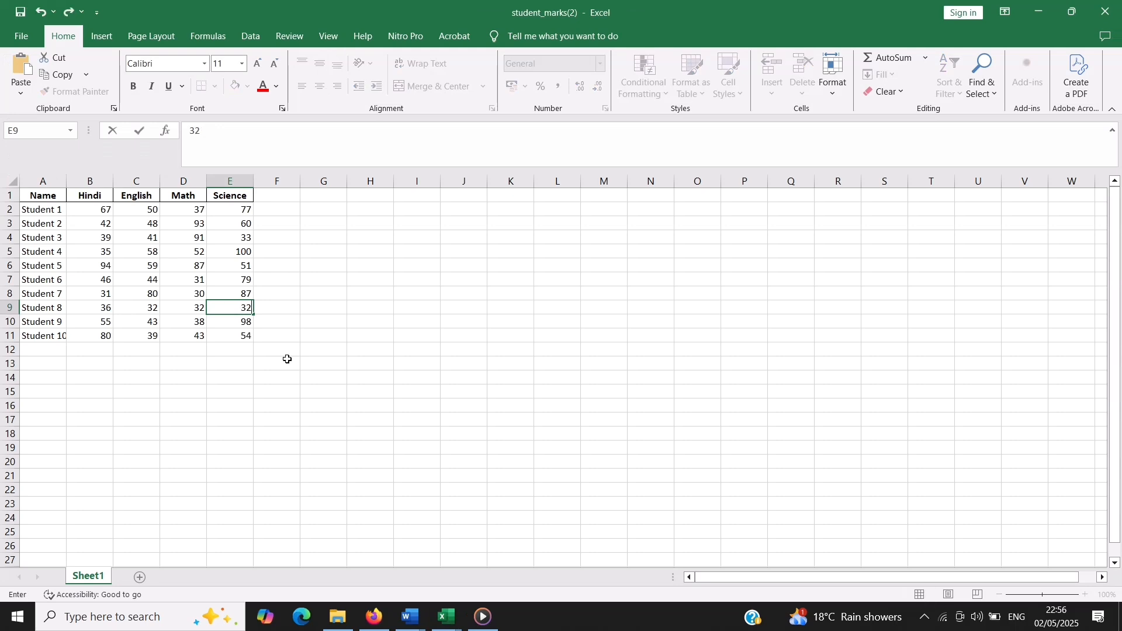
Set Student 6's Math and English marks to 33 each
{"action": "key", "text": "Up"}
{"action": "key", "text": "Up"}
{"action": "key", "text": "Left"}
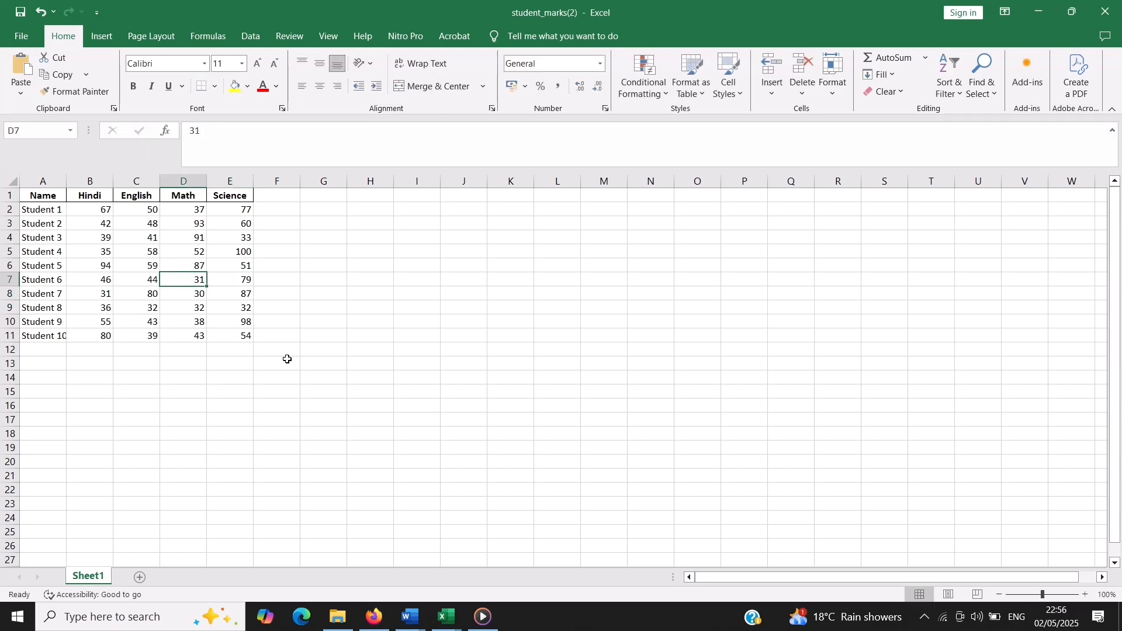
{"action": "type", "text": "33"}
{"action": "key", "text": "Left"}
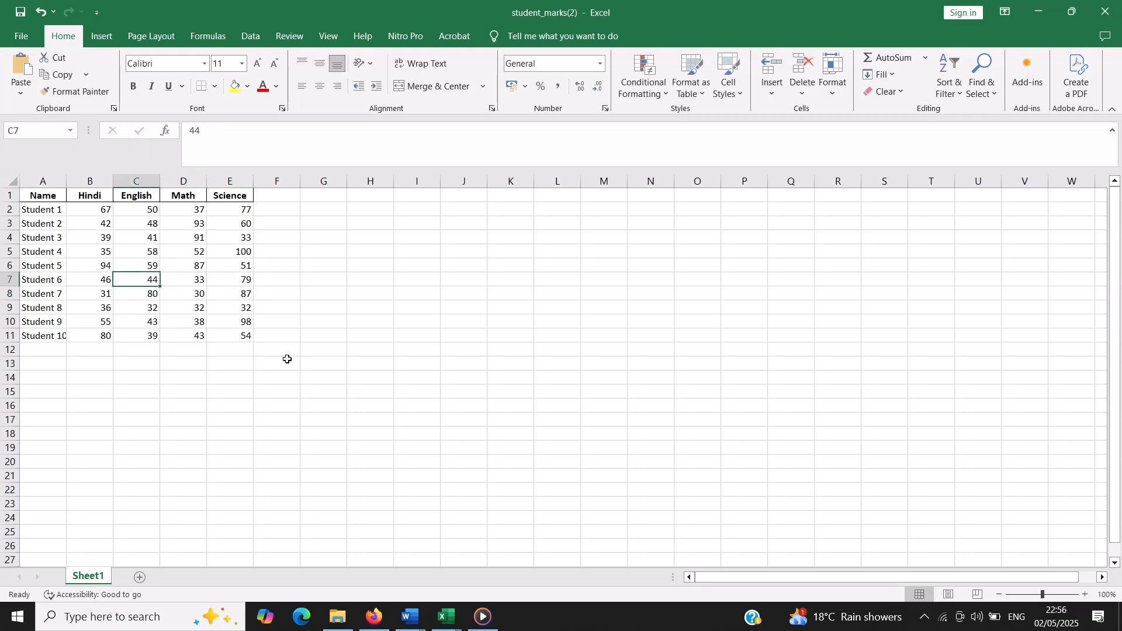
{"action": "type", "text": "33"}
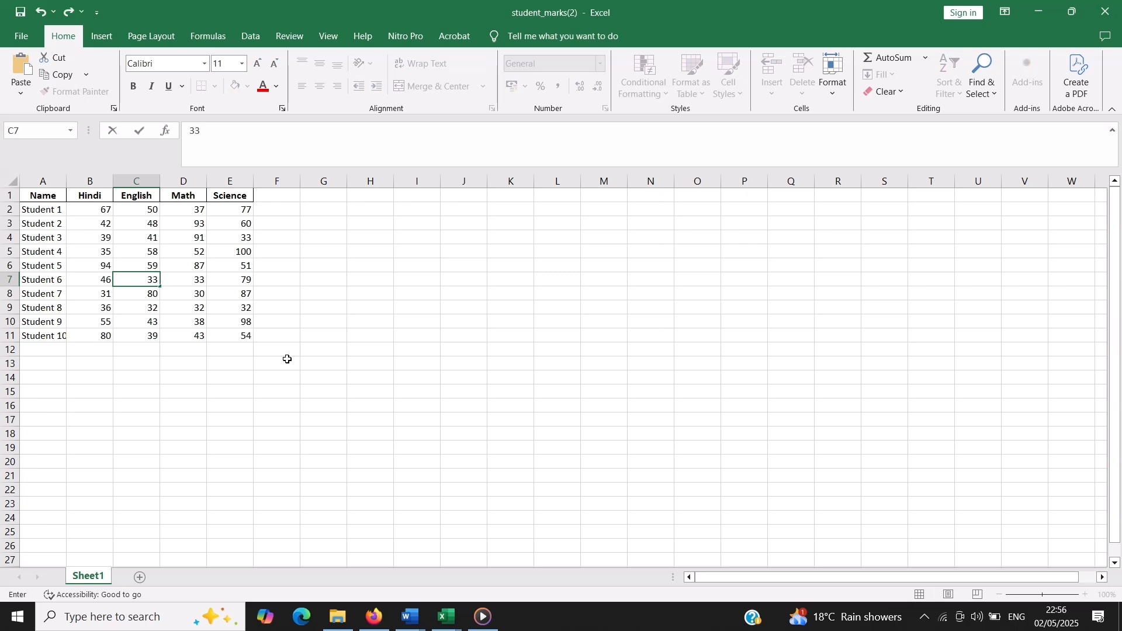
Set Student 3's Math mark in D4 to 32
{"action": "key", "text": "Right"}
{"action": "key", "text": "Up"}
{"action": "key", "text": "Up"}
{"action": "key", "text": "Up"}
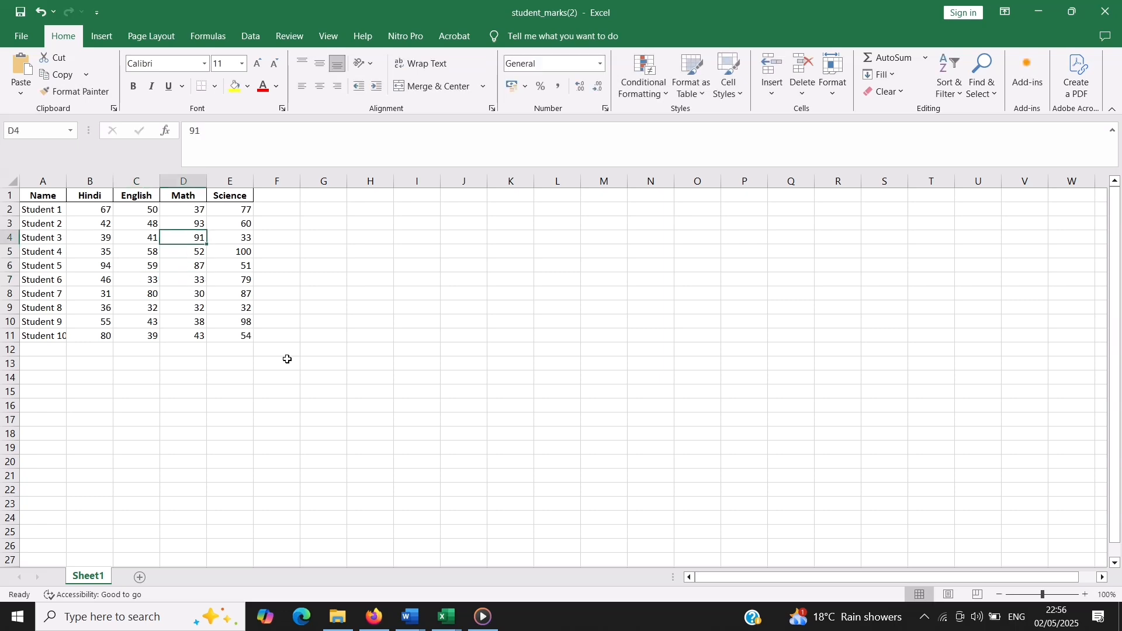
{"action": "type", "text": "32"}
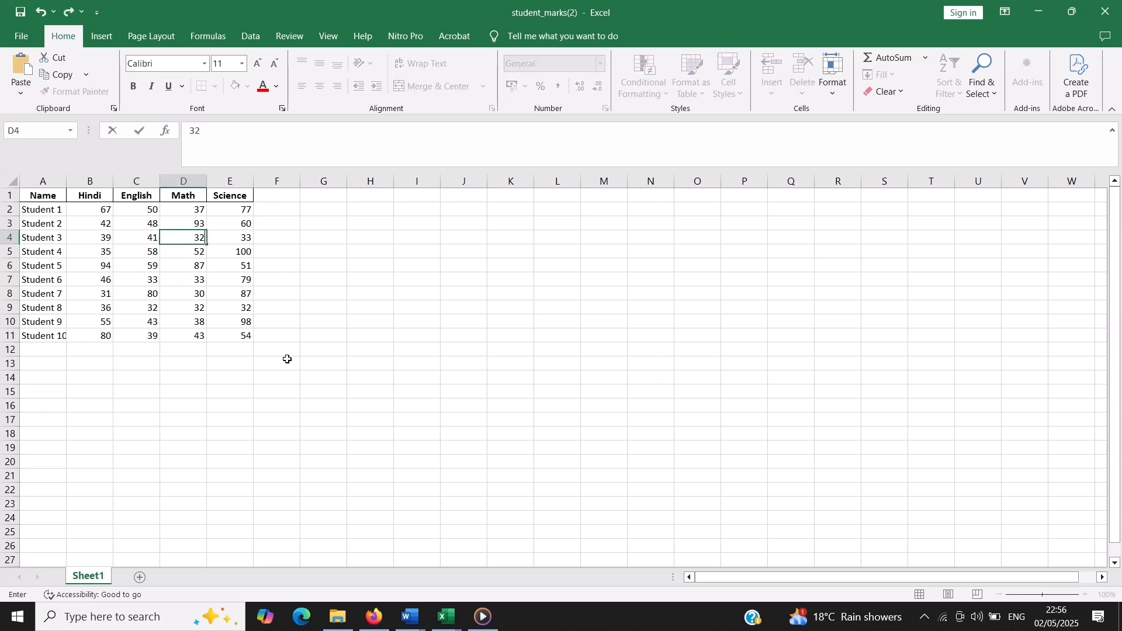
{"action": "key", "text": "Left"}
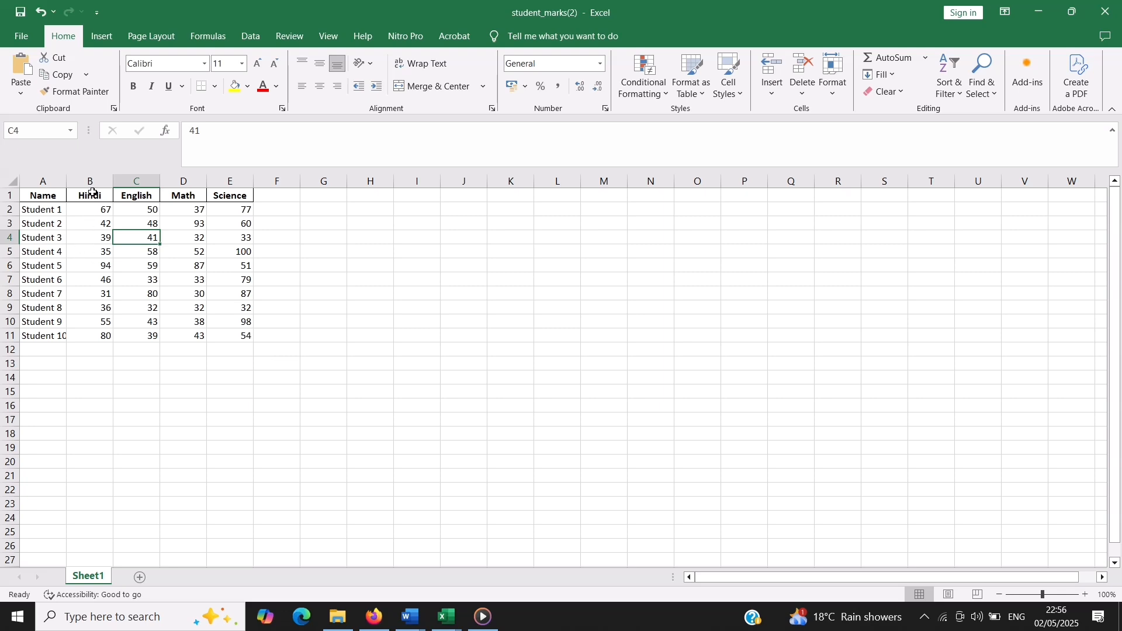
Add the column heading Result in F1 beside the Science column
{"action": "left_click", "coordinate": [276, 199]}
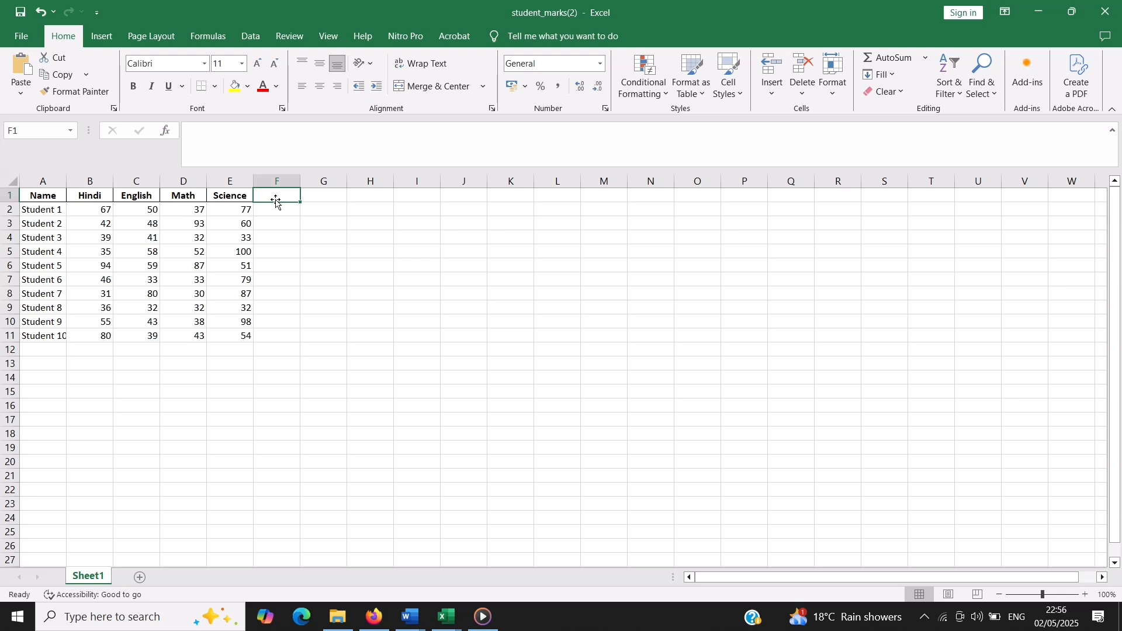
{"action": "type", "text": "Resul"}
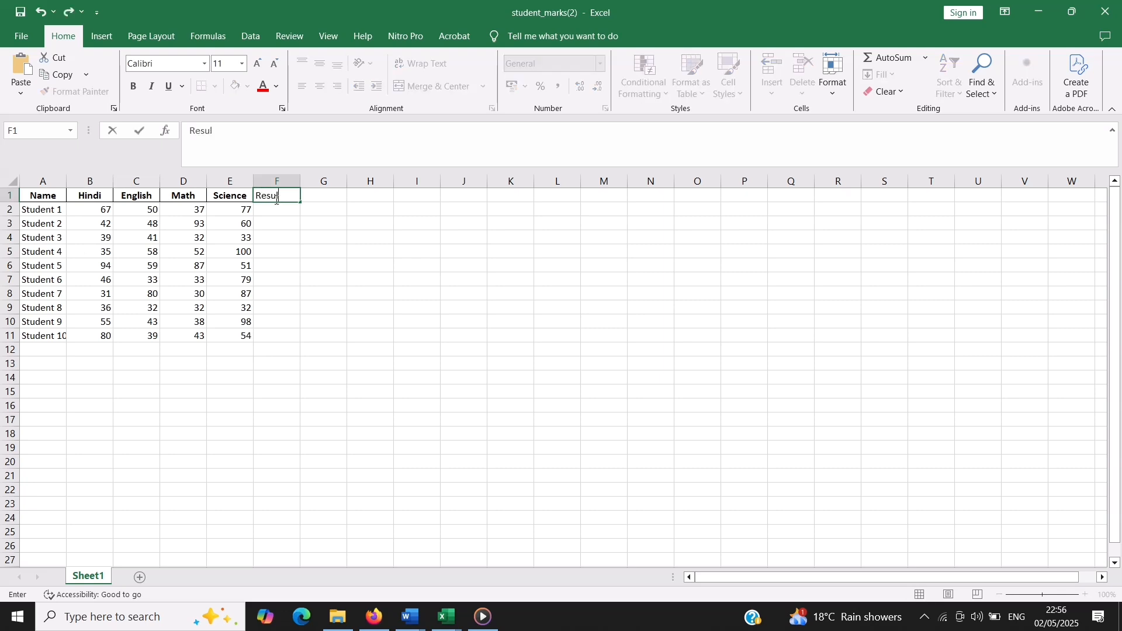
{"action": "type", "text": "t"}
{"action": "left_click", "coordinate": [283, 209]}
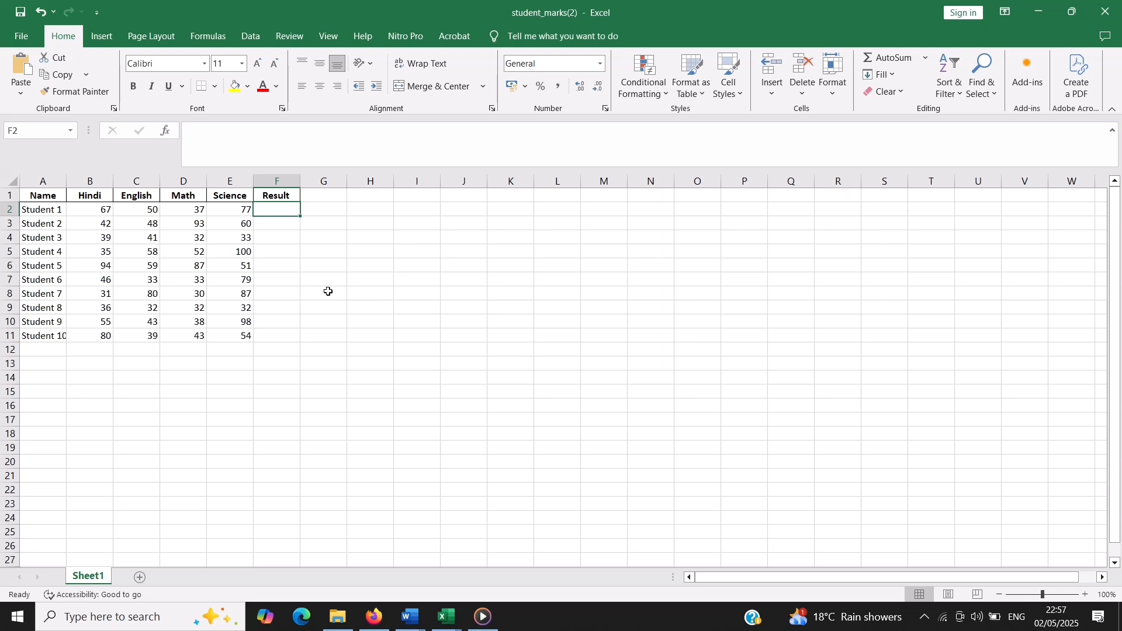
Switch to the Prompt document in Word and copy its full text describing the Compartment, Fail and Pass rules
{"action": "mouse_move", "coordinate": [418, 621]}
{"action": "left_click", "coordinate": [409, 615]}
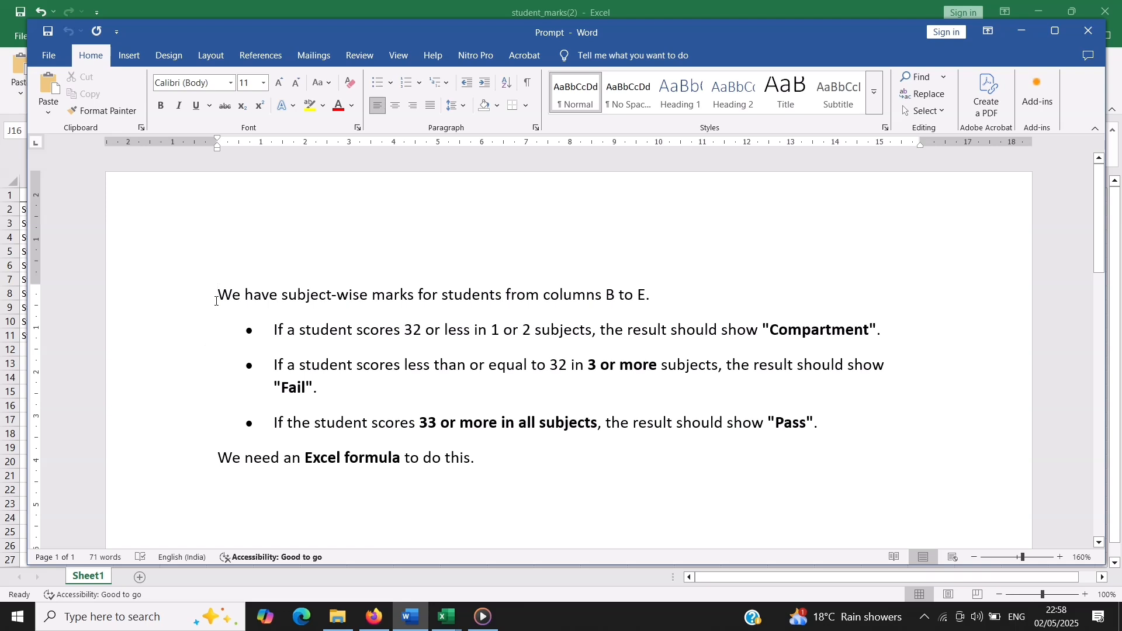
{"action": "left_click_drag", "start_coordinate": [218, 294], "coordinate": [550, 454]}
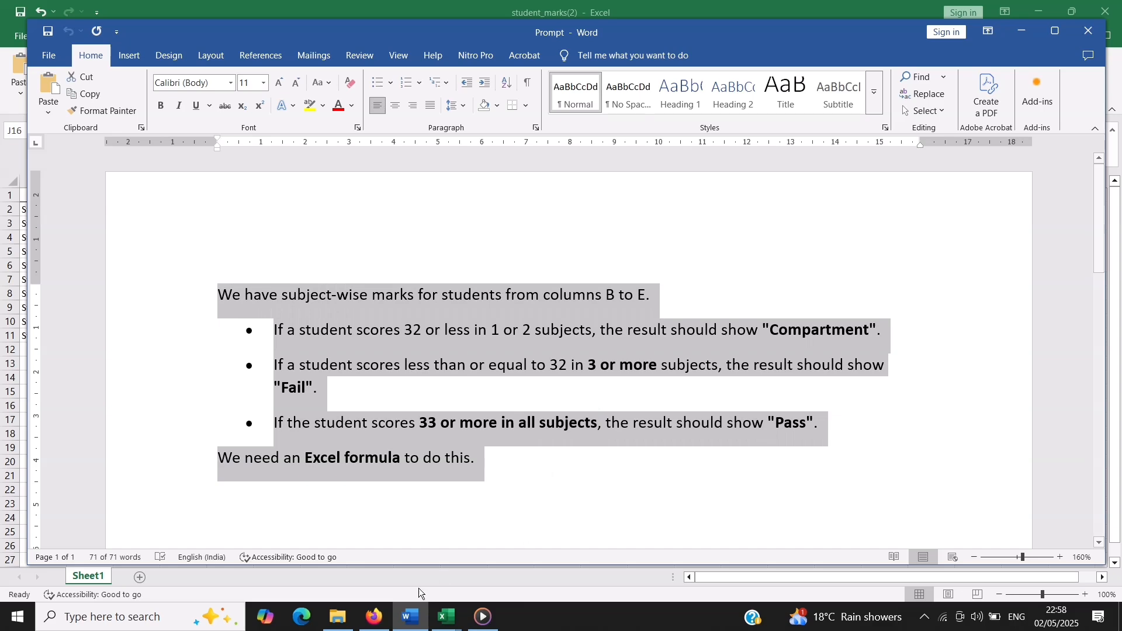
Switch to the Student Marks Data chat in ChatGPT and send the copied rules as a request for an Excel formula
{"action": "left_click", "coordinate": [384, 622]}
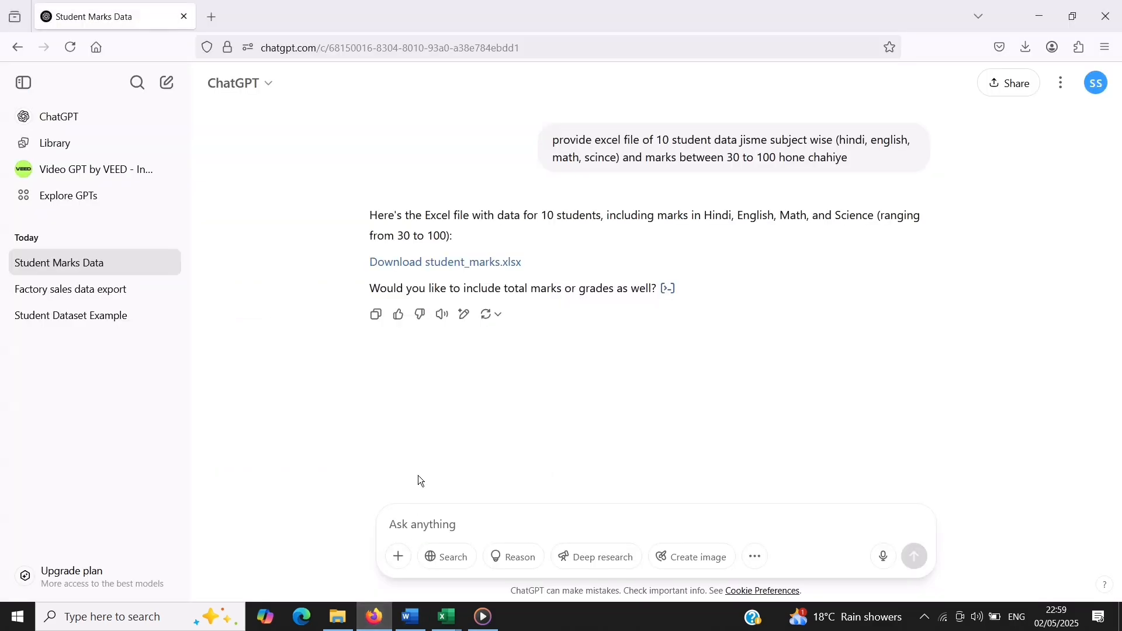
{"action": "left_click", "coordinate": [426, 525]}
{"action": "type", "text": "We have subject-wise marks for students from columns B to E. • If a student scores 32 or less in 1 or 2 subjects, the result should show \"Compartment\". • If a student scores less than or equal to 32 in 3 or more subjects, the result should show \"Fail\". • If the student scores 33 or more in all subjects, the result should show \"Pass\". We need an Excel formula to do this."}
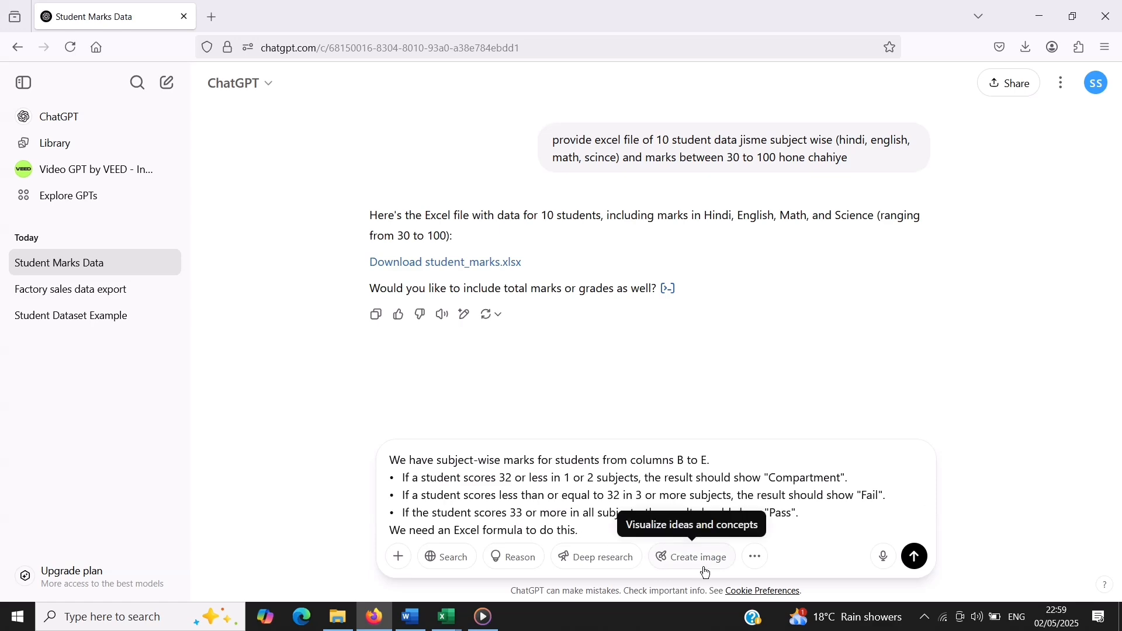
{"action": "key", "text": "Return"}
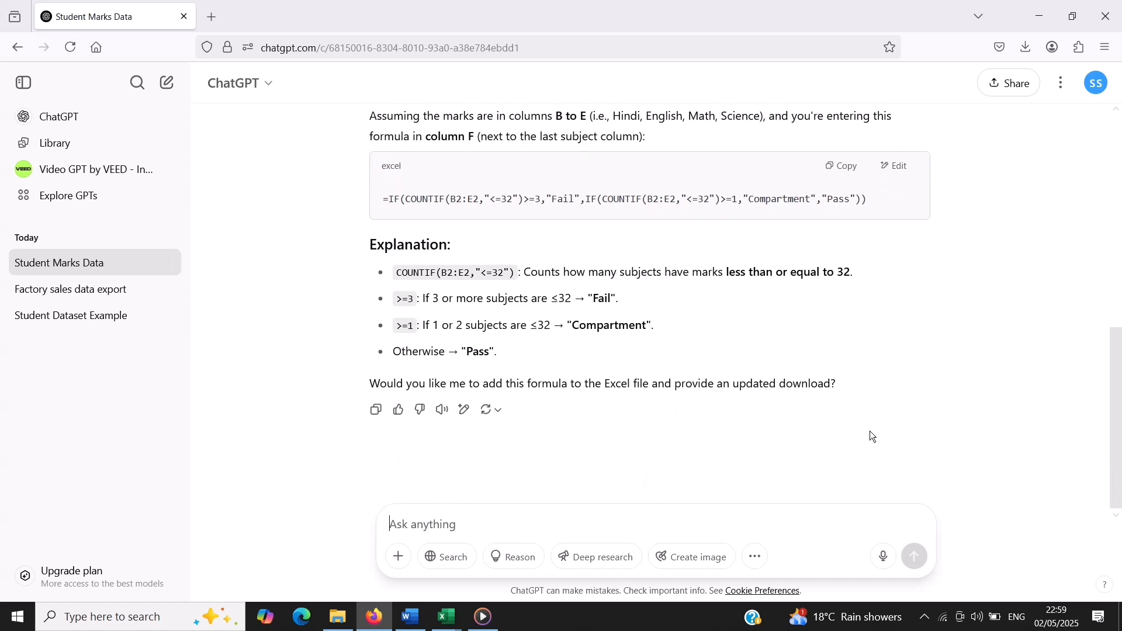
Read the answer, copy the formula =IF(COUNTIF(B2:E2,"<=32")>=3,"Fail",IF(COUNTIF(B2:E2,"<=32")>=1,"Compartment","Pass")), and switch to the student_marks(2) workbook in Excel
{"action": "scroll", "coordinate": [869, 432], "scroll_direction": "up", "scroll_amount": 1}
{"action": "scroll", "coordinate": [870, 432], "scroll_direction": "down", "scroll_amount": 2}
{"action": "scroll", "coordinate": [482, 361], "scroll_direction": "up", "scroll_amount": 1}
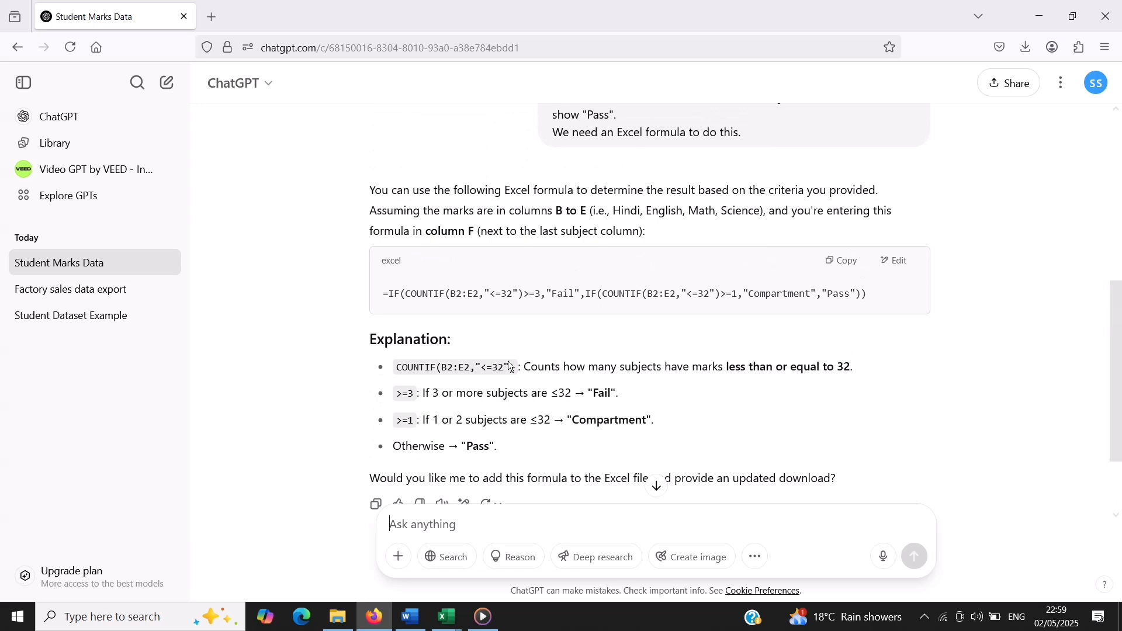
{"action": "scroll", "coordinate": [510, 366], "scroll_direction": "down", "scroll_amount": 2}
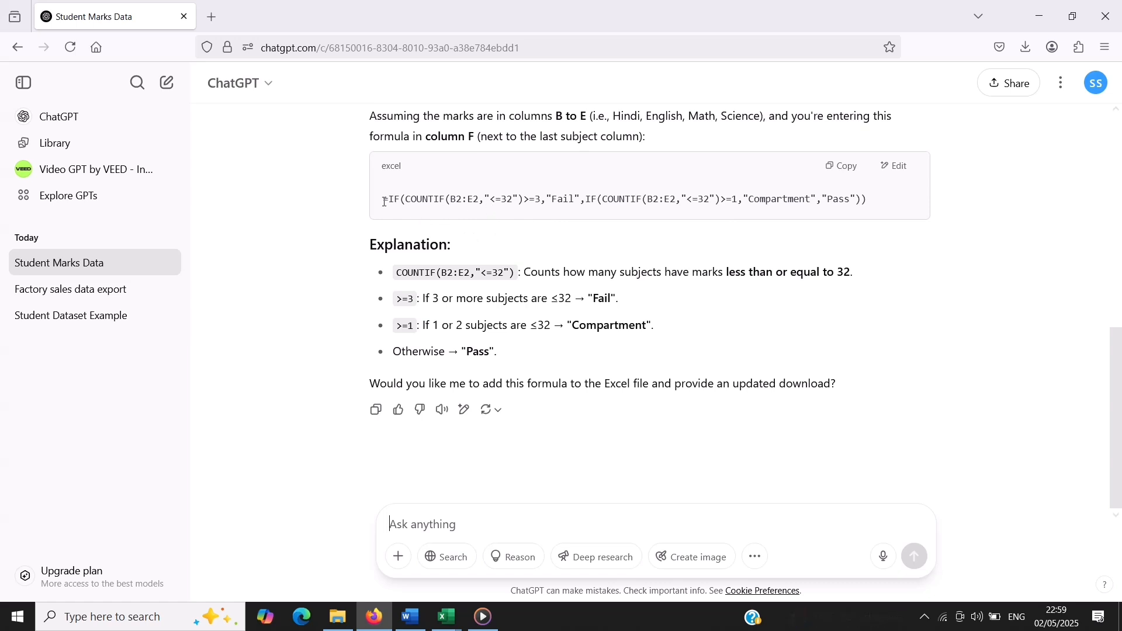
{"action": "left_click_drag", "start_coordinate": [384, 201], "coordinate": [895, 191]}
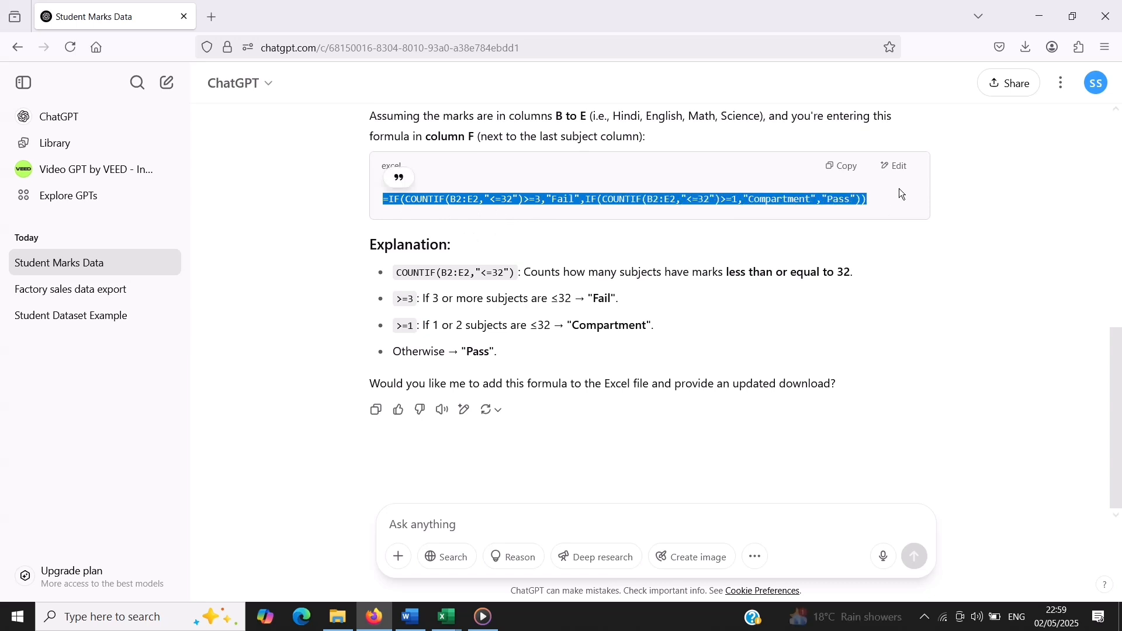
{"action": "left_click", "coordinate": [844, 168]}
{"action": "mouse_move", "coordinate": [446, 627]}
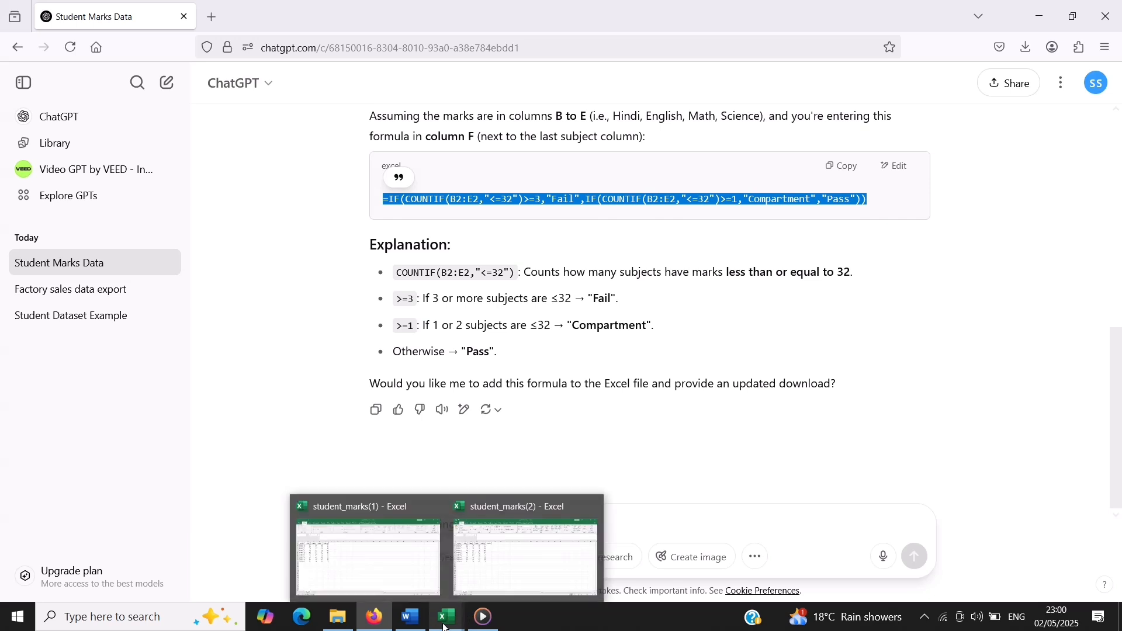
{"action": "left_click", "coordinate": [492, 567]}
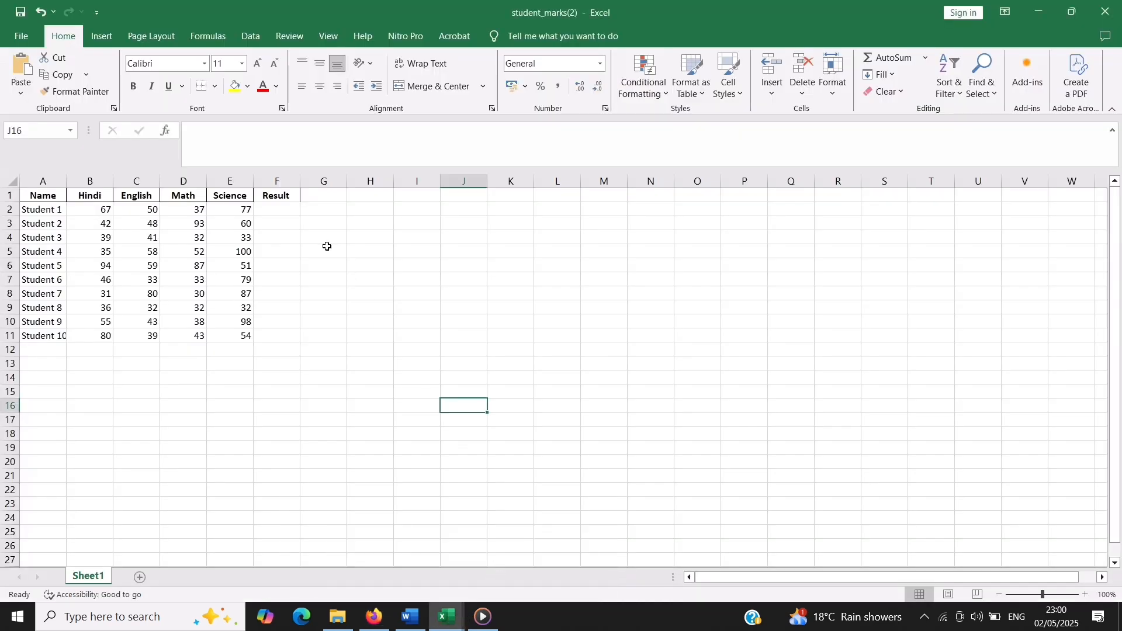
Enter the copied formula =IF(COUNTIF(B2:E2,"<=32")>=3,"Fail",IF(COUNTIF(B2:E2,"<=32")>=1,"Compartment","Pass")) in F2 for Student 1
{"action": "left_click", "coordinate": [281, 209]}
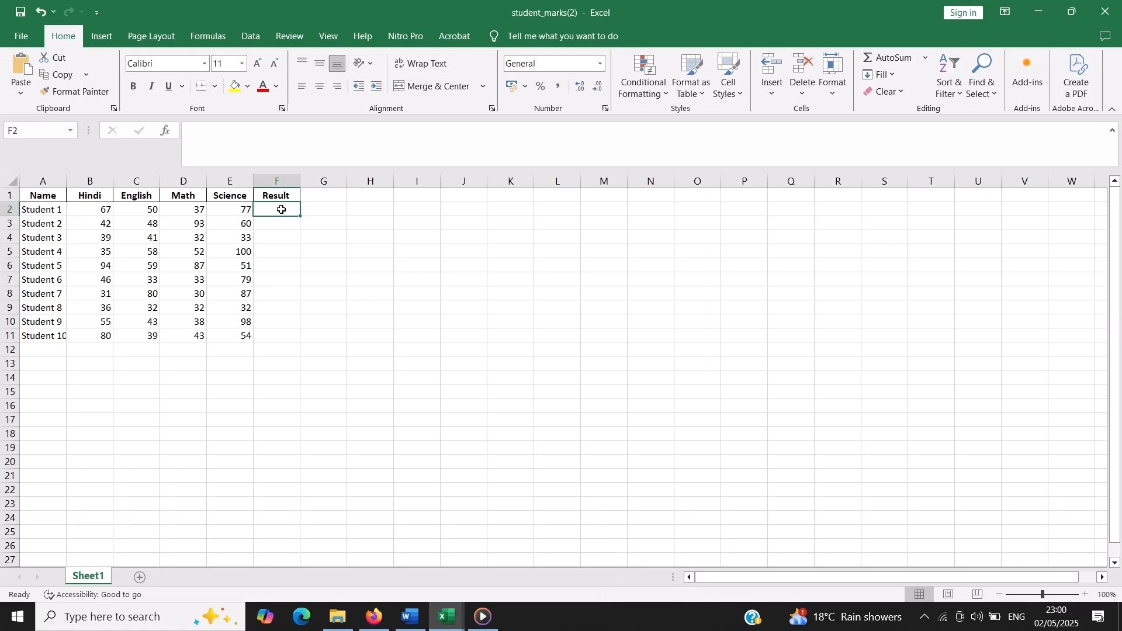
{"action": "left_click", "coordinate": [222, 141]}
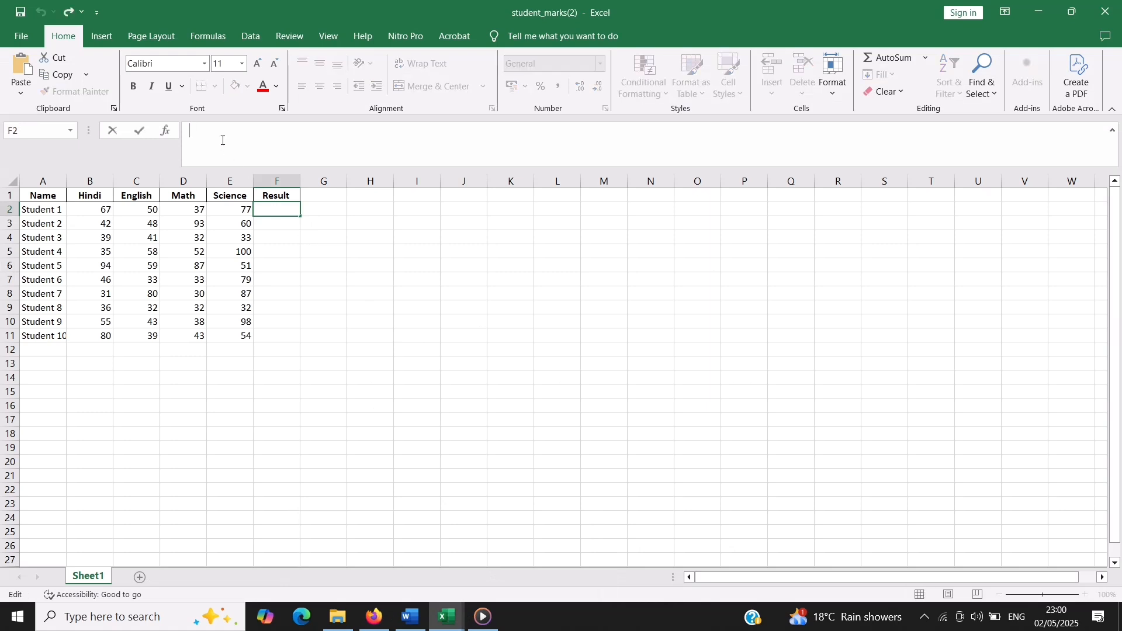
{"action": "key", "text": "ctrl+v"}
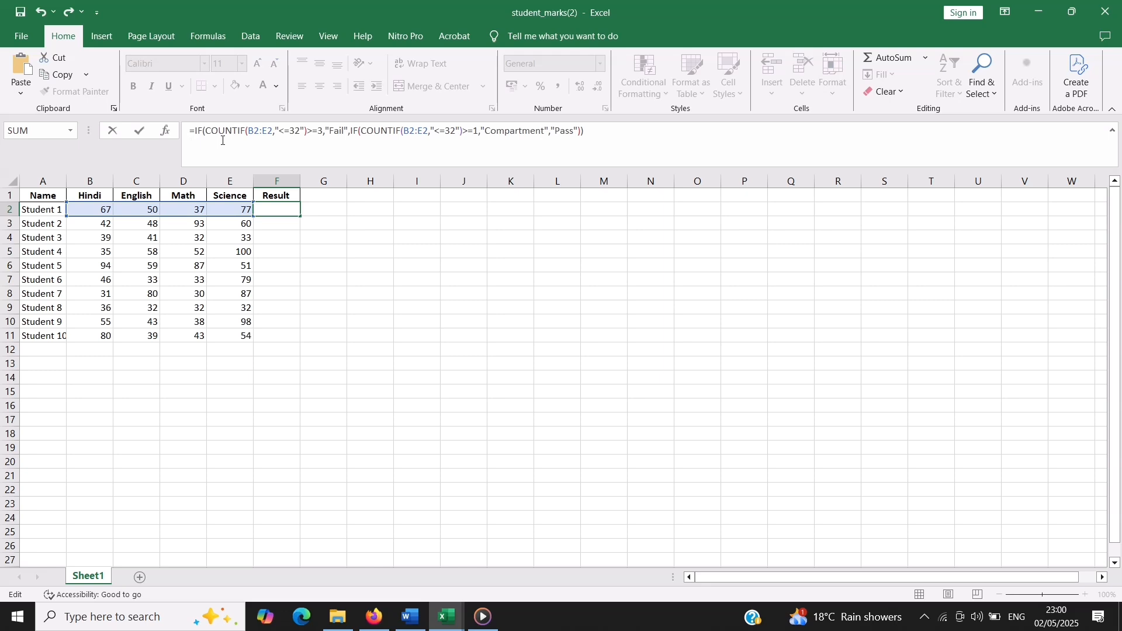
{"action": "key", "text": "Return"}
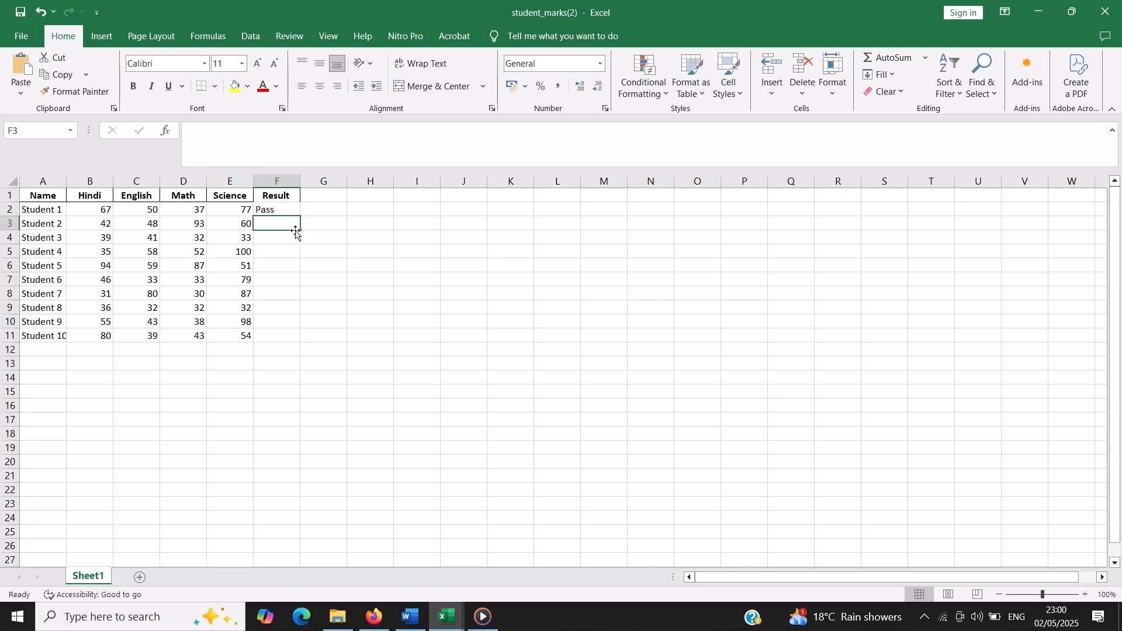
Fill the result formula from F2 down to F11 and widen the Result column to fit the word Compartment
{"action": "left_click", "coordinate": [285, 210]}
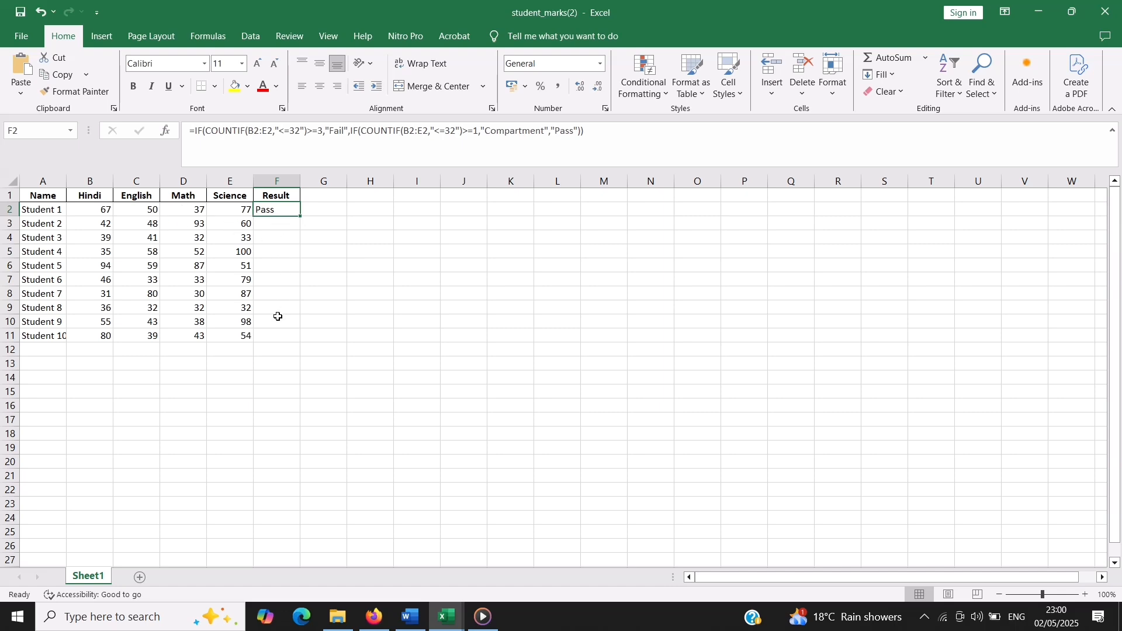
{"action": "double_click", "coordinate": [300, 217]}
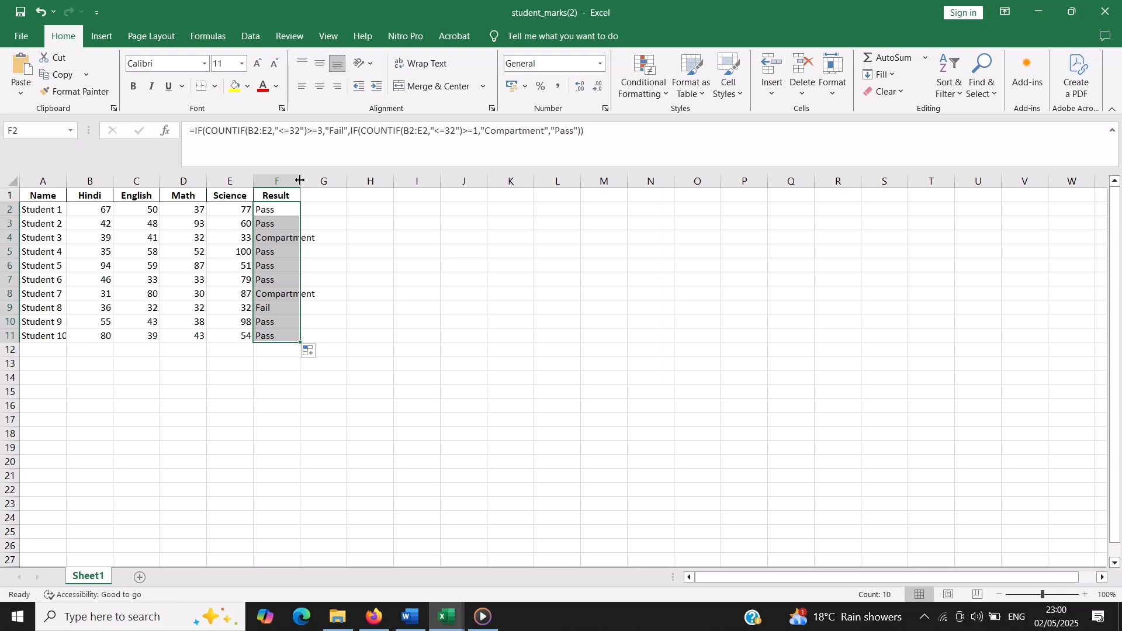
{"action": "left_click_drag", "start_coordinate": [300, 180], "coordinate": [354, 178]}
{"action": "scroll", "coordinate": [337, 265], "scroll_direction": "down", "scroll_amount": 1}
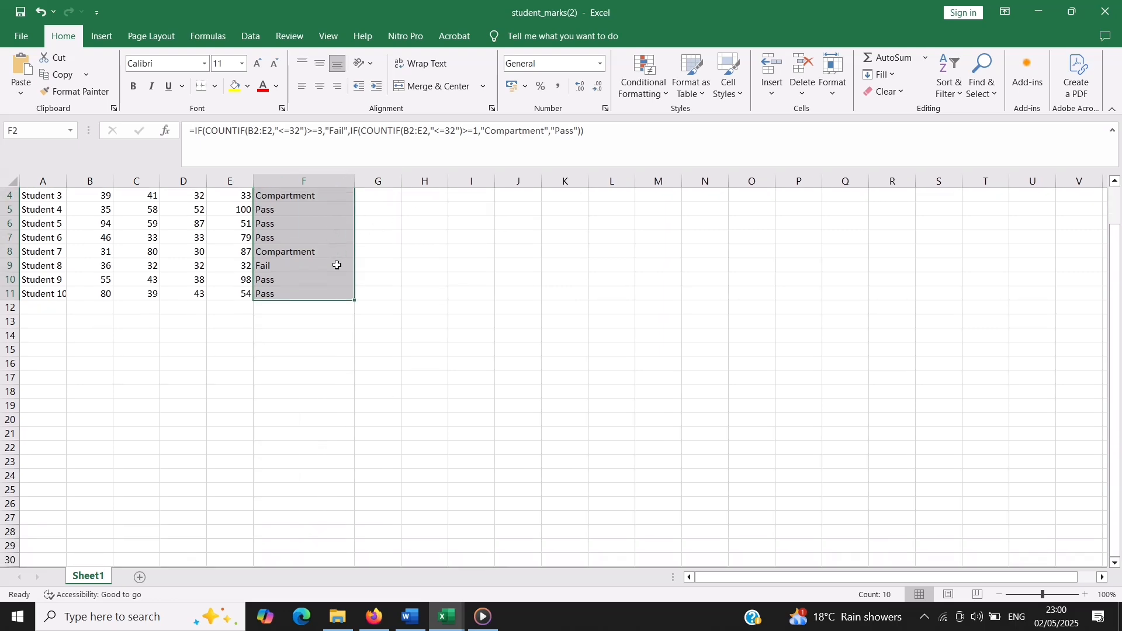
{"action": "scroll", "coordinate": [337, 265], "scroll_direction": "up", "scroll_amount": 1}
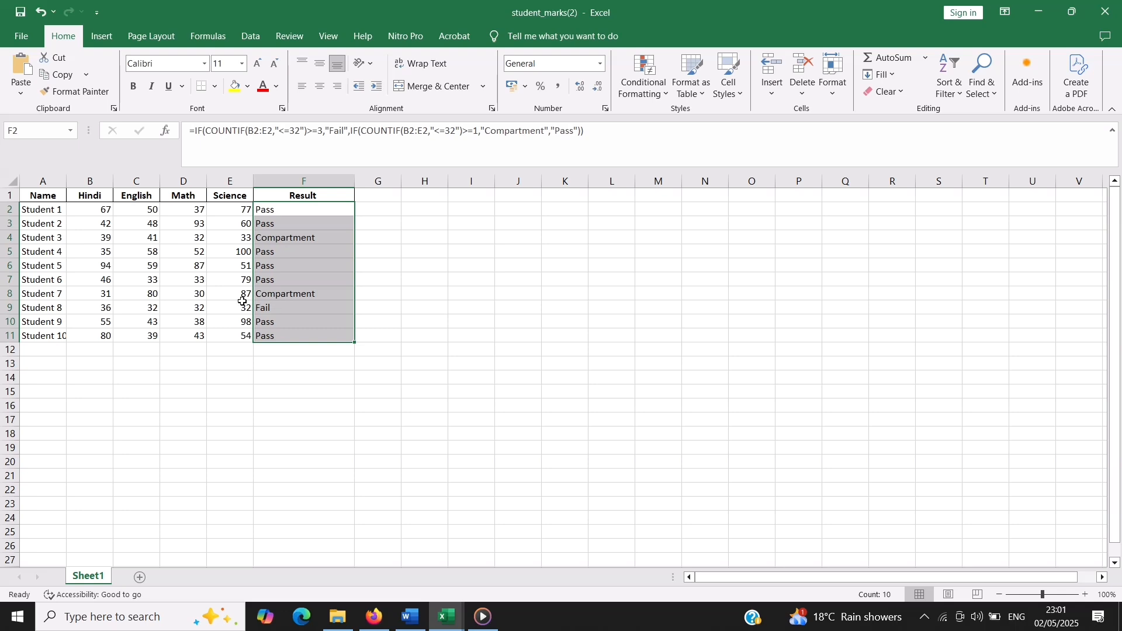
{"action": "left_click", "coordinate": [271, 361]}
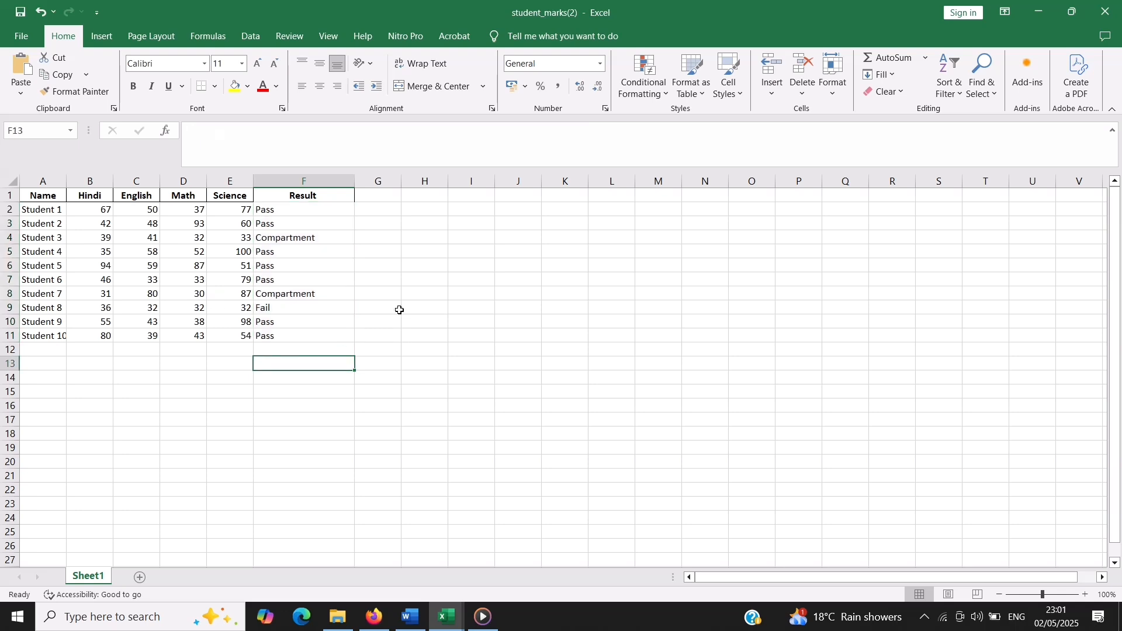
Change Student 7's English mark in C8 to 30 to test the result formula
{"action": "left_click", "coordinate": [150, 293]}
{"action": "type", "text": "30"}
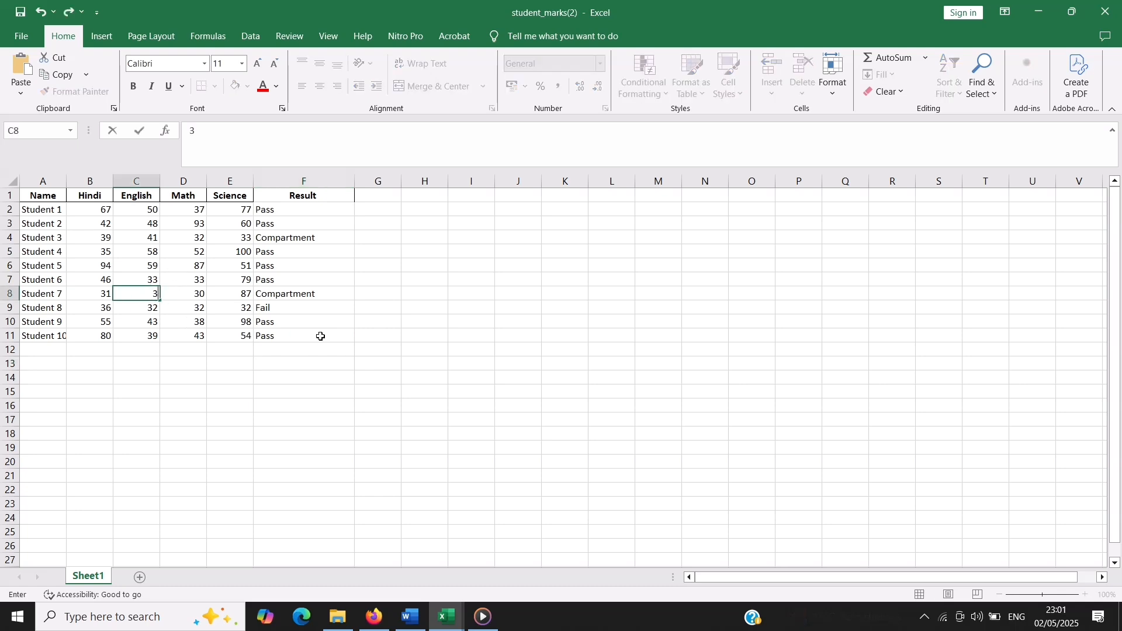
{"action": "key", "text": "Return"}
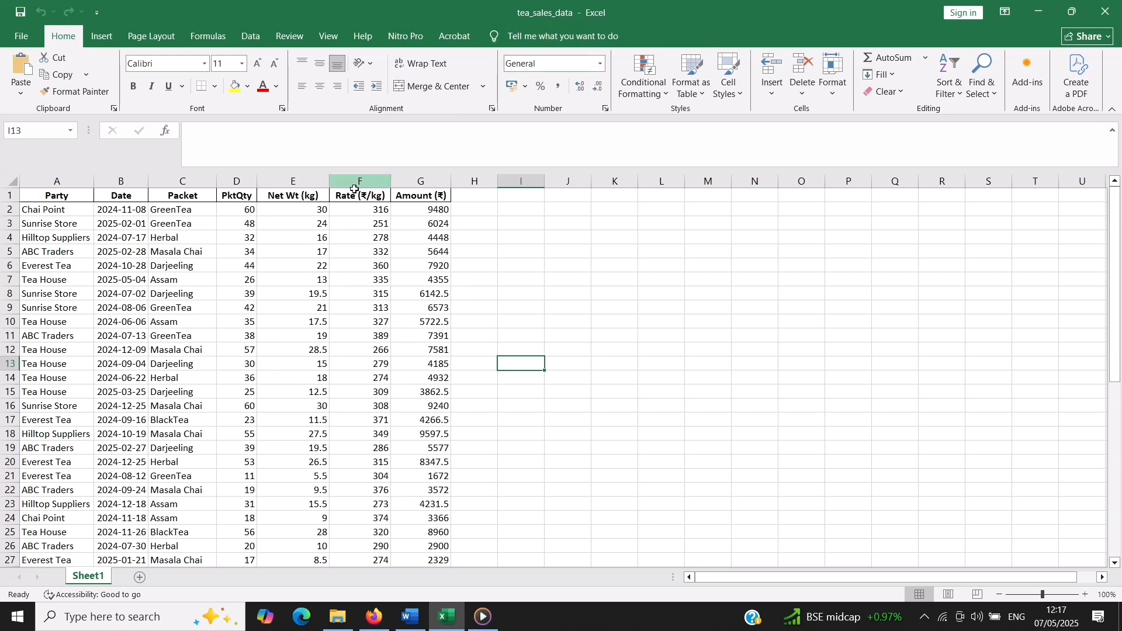
Look through the rows of the tea_sales_data workbook, from the first sale to the end of the data
{"action": "scroll", "coordinate": [181, 387], "scroll_direction": "down", "scroll_amount": 9}
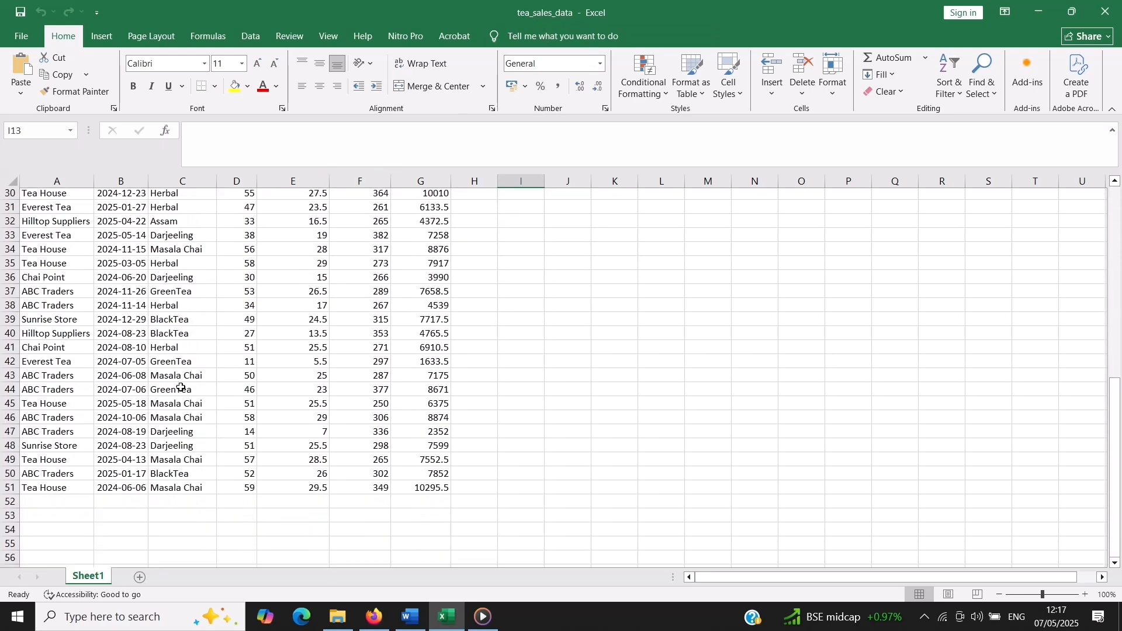
{"action": "scroll", "coordinate": [181, 388], "scroll_direction": "up", "scroll_amount": 9}
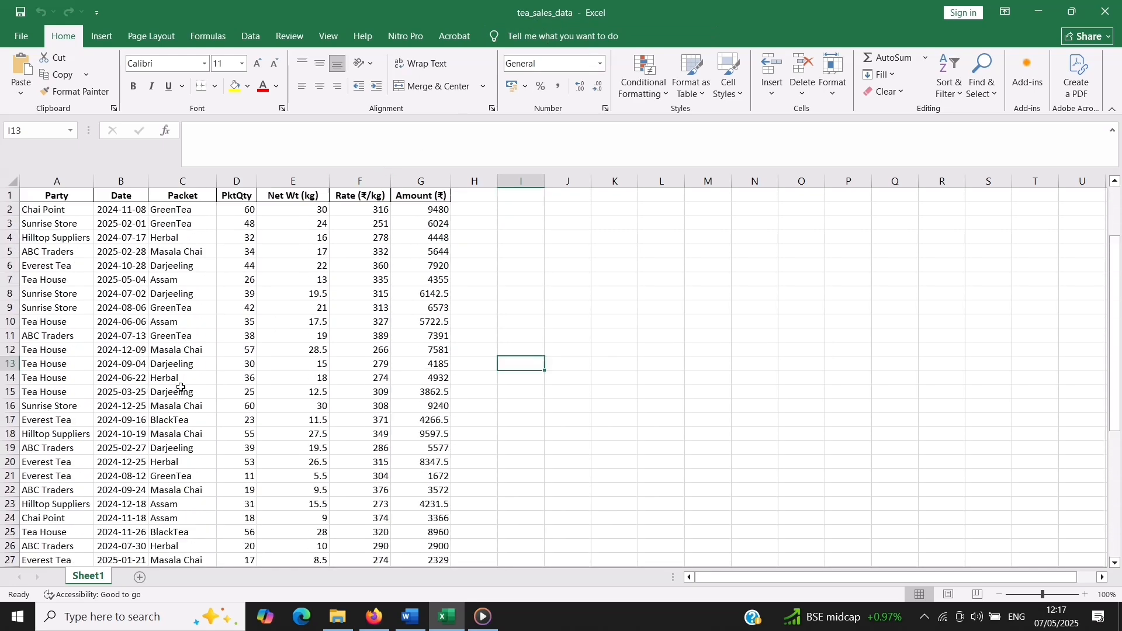
{"action": "left_click", "coordinate": [192, 554]}
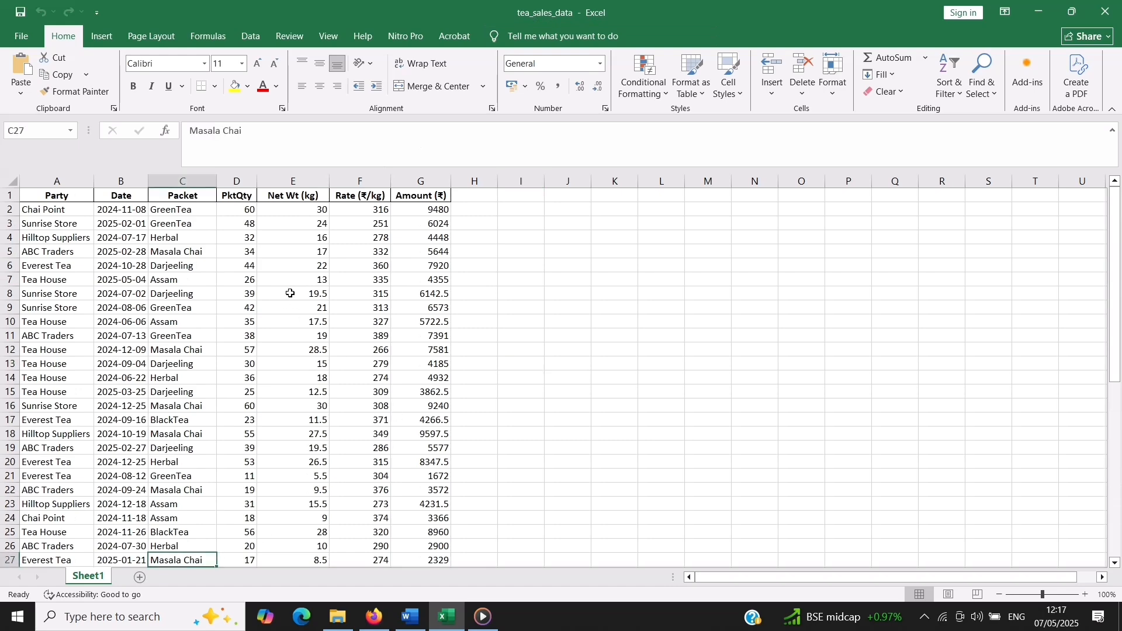
{"action": "scroll", "coordinate": [290, 292], "scroll_direction": "down", "scroll_amount": 2}
{"action": "scroll", "coordinate": [291, 293], "scroll_direction": "up", "scroll_amount": 2}
{"action": "left_click", "coordinate": [175, 210]}
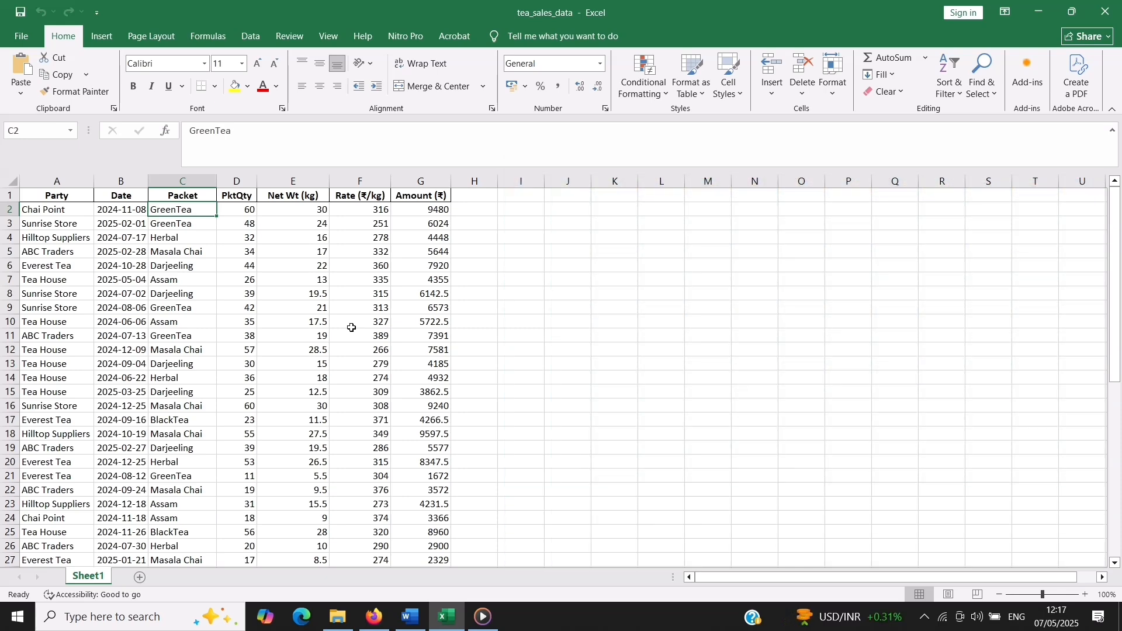
Switch to ChatGPT in Firefox and attach the tea_sales_data workbook from the Downloads folder to a new chat
{"action": "left_click", "coordinate": [379, 617]}
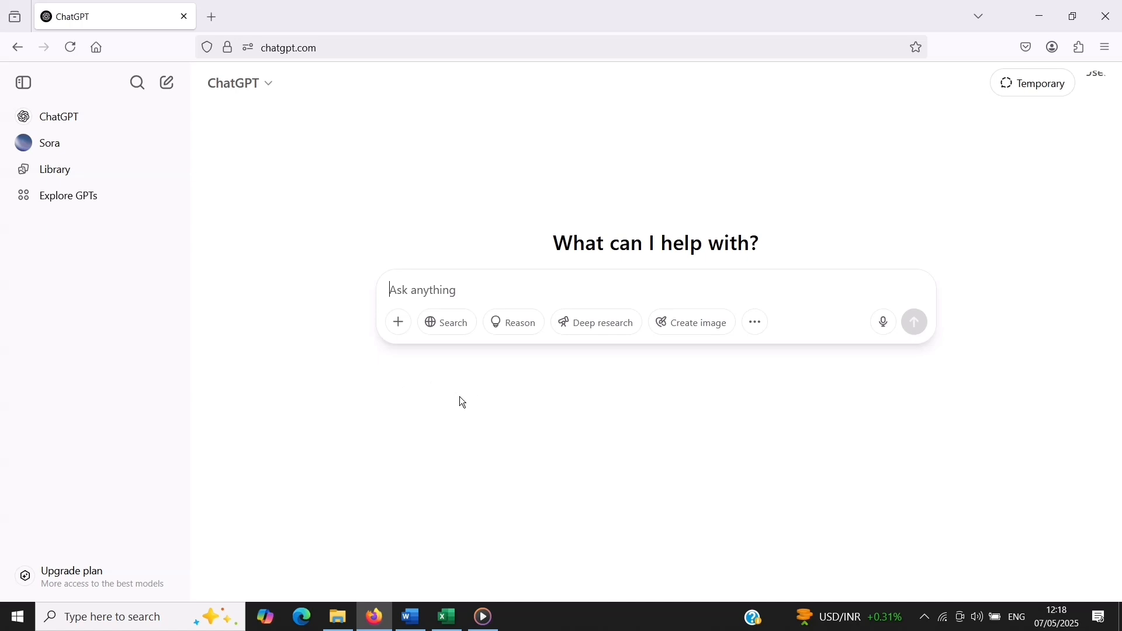
{"action": "left_click", "coordinate": [399, 325]}
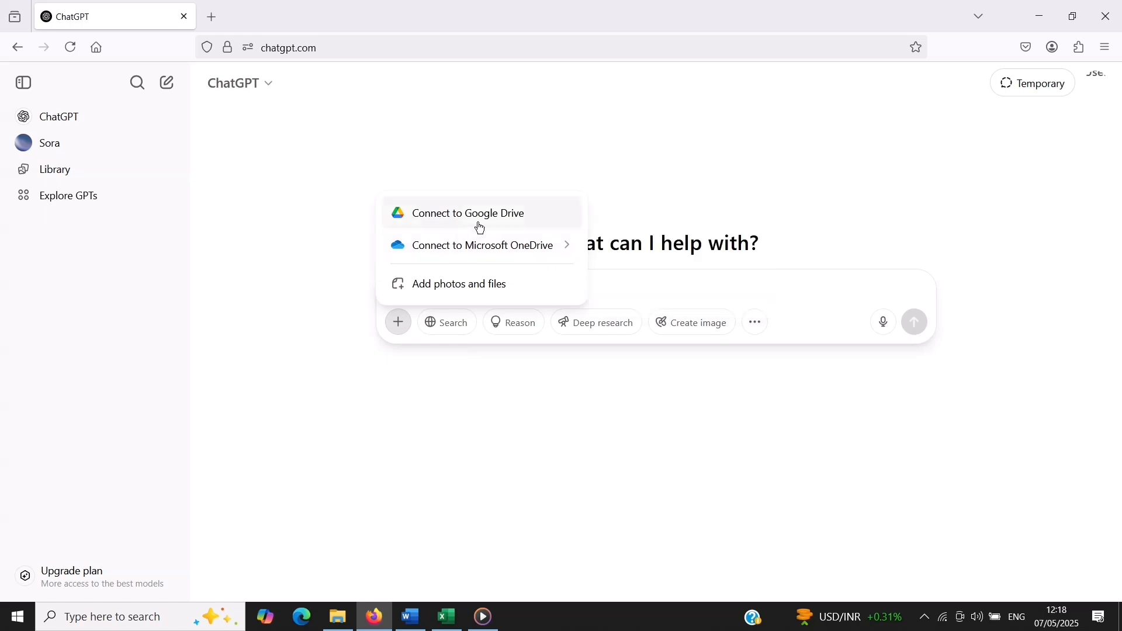
{"action": "mouse_move", "coordinate": [478, 246]}
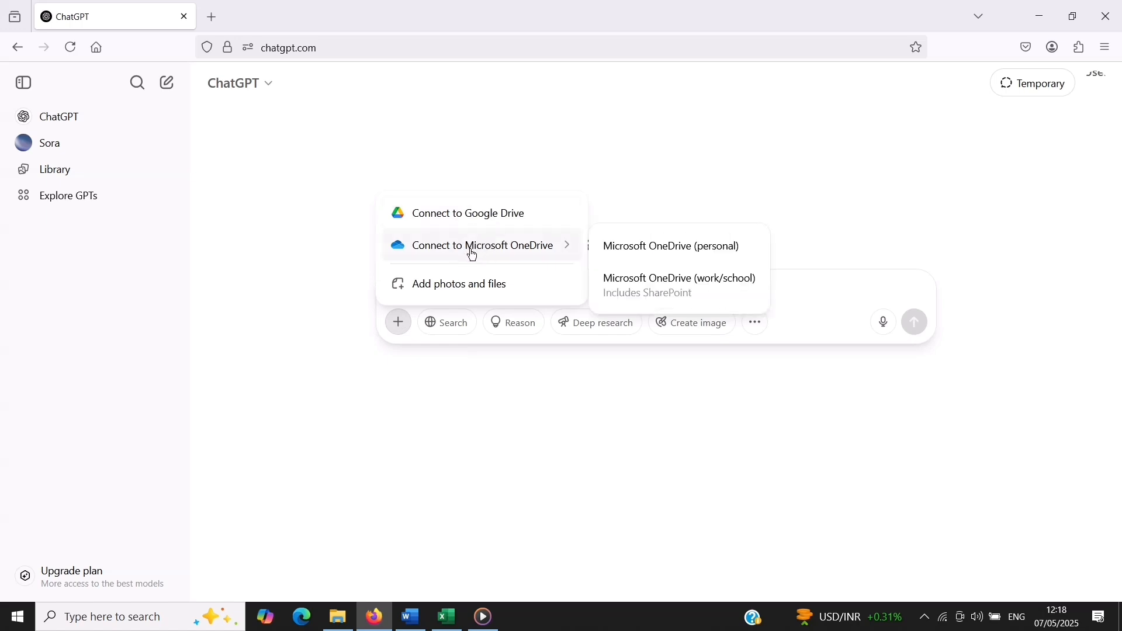
{"action": "left_click", "coordinate": [425, 287]}
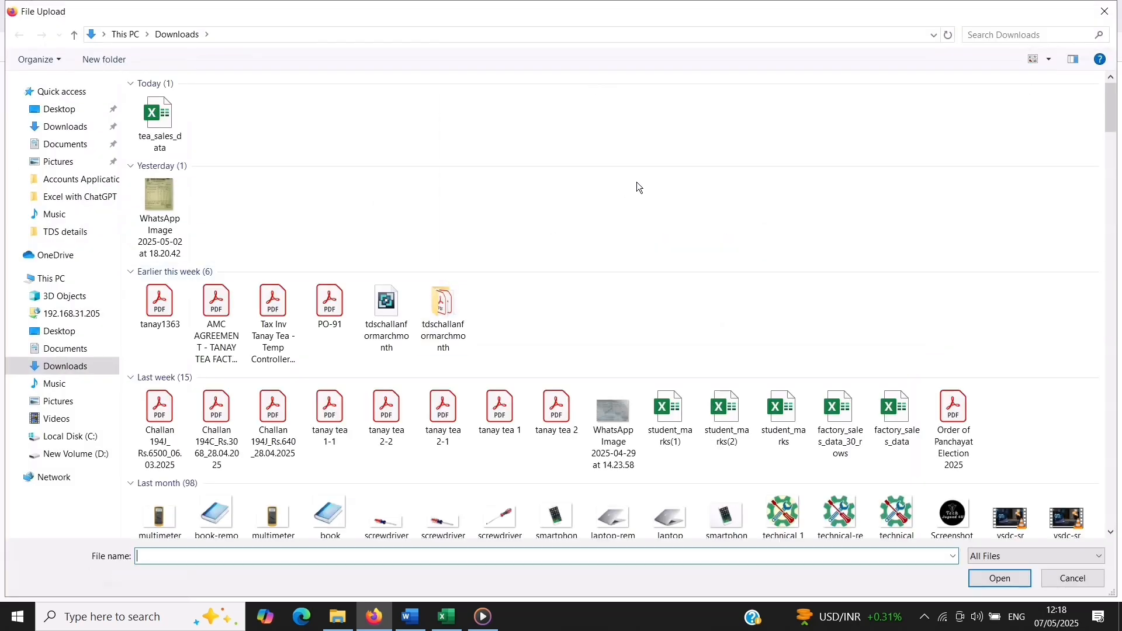
{"action": "left_click", "coordinate": [160, 135]}
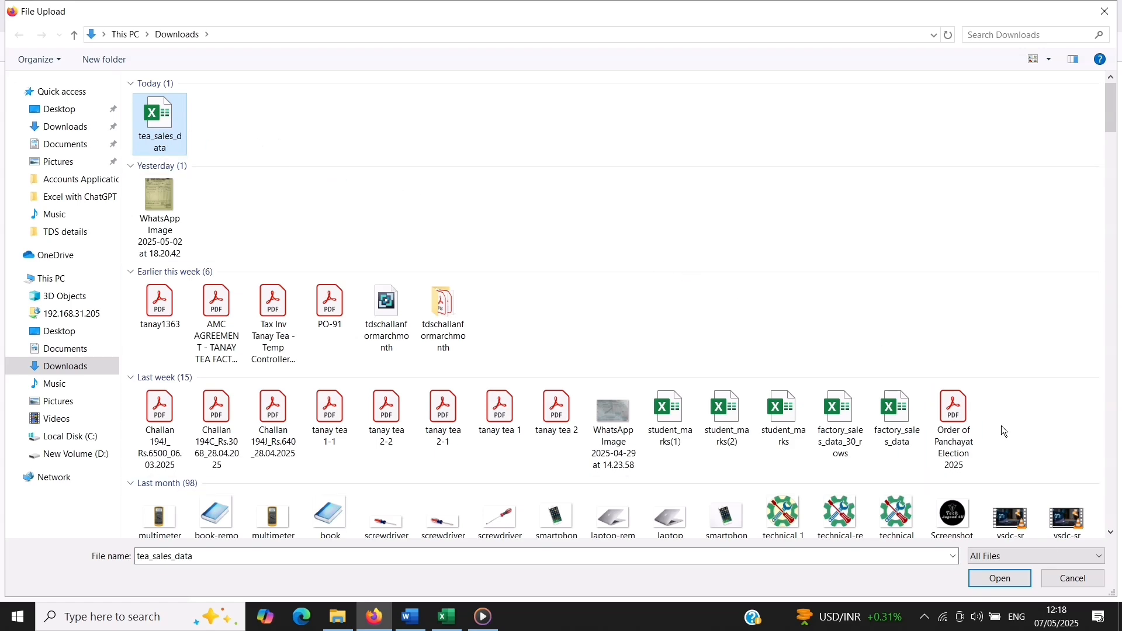
{"action": "left_click", "coordinate": [991, 581]}
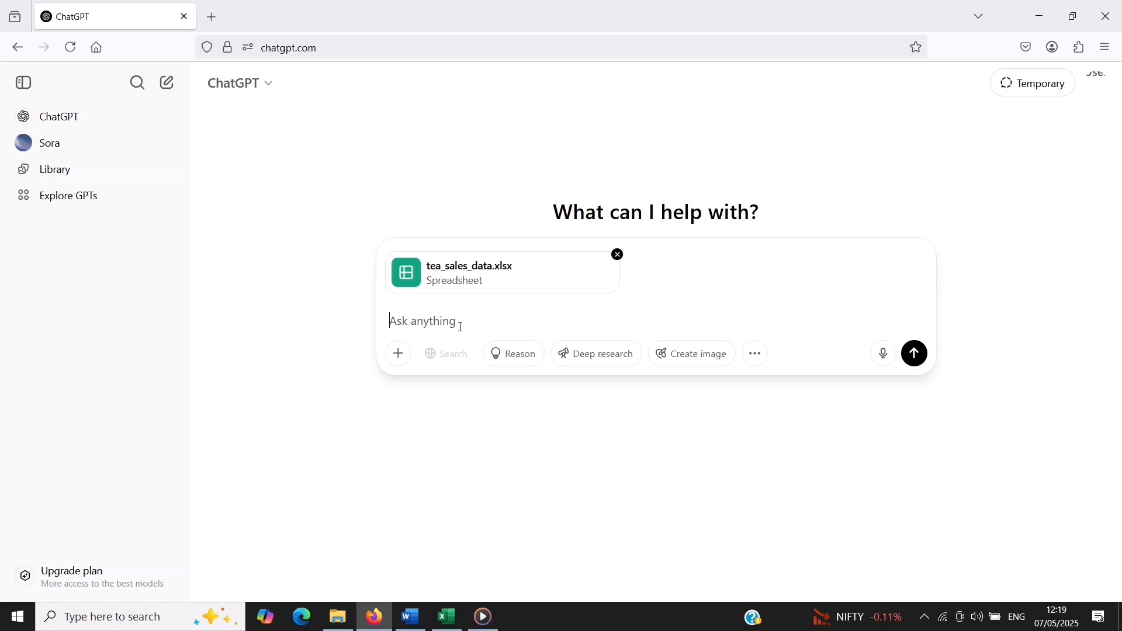
Send the copied Hindi prompt requesting party-wise, packet/month-wise sale, monthly sold quantity and month-wise total sale reports as Excel tables, and read the answer
{"action": "type", "text": "मैंने जो एकसल फाइल अपलोड की है, इस एकसल फाइल में से मुझे Party wise sale data summary report, Packet wise/month wise sale report, Packet wise /monthly sold quantity report, Month wise total sale report बना के दो एकसल टेबल फॉर्मेट में।"}
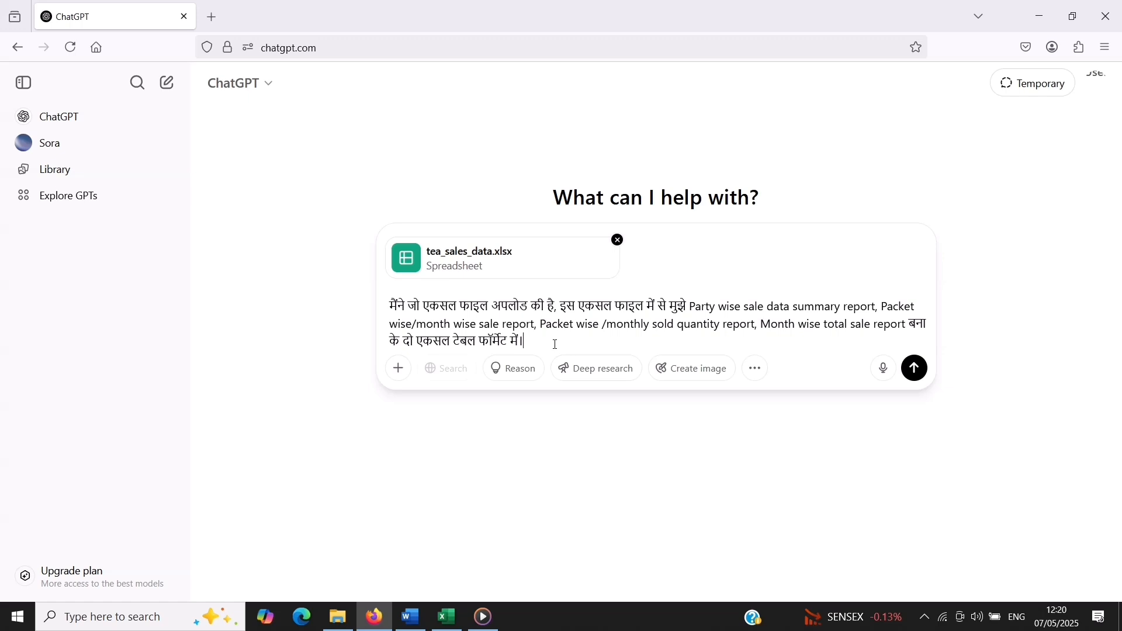
{"action": "key", "text": "Return"}
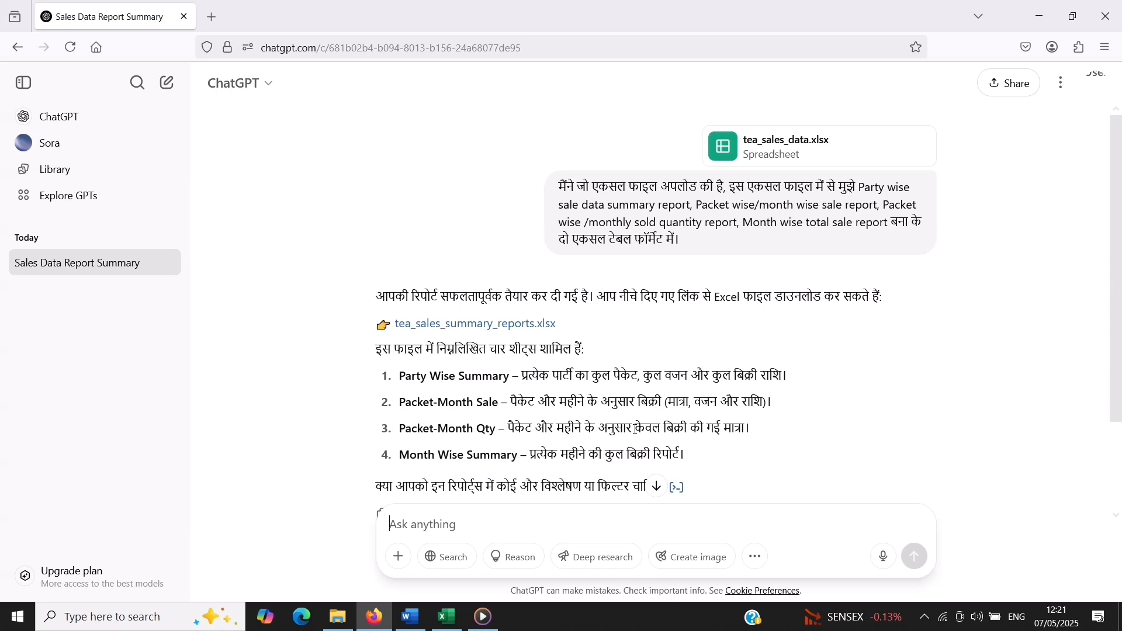
{"action": "scroll", "coordinate": [464, 333], "scroll_direction": "down", "scroll_amount": 2}
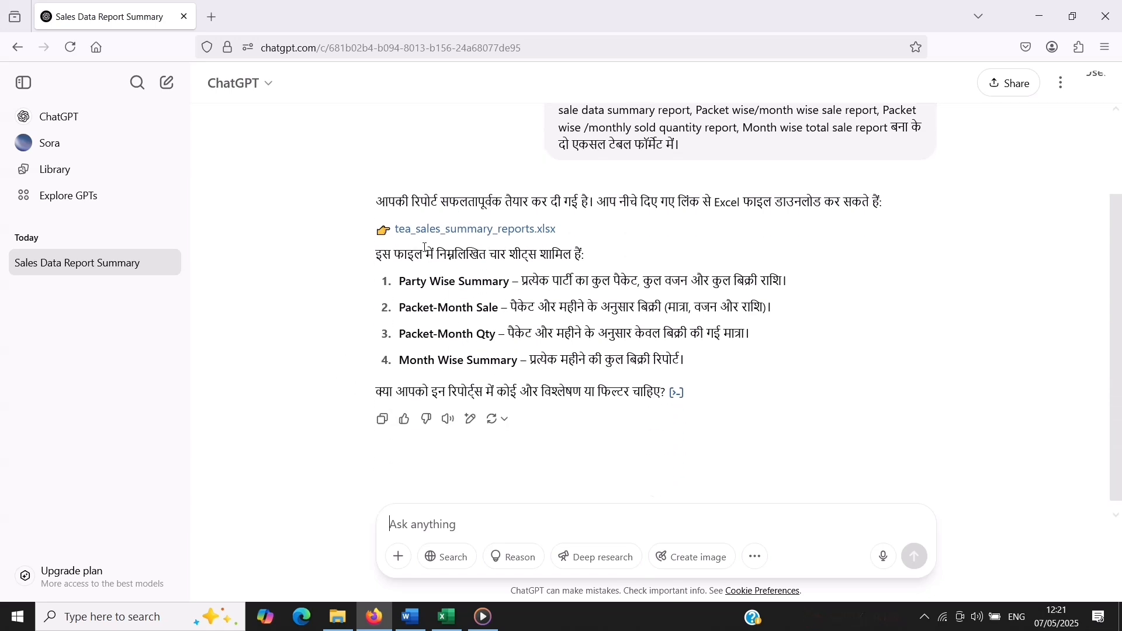
{"action": "scroll", "coordinate": [672, 250], "scroll_direction": "up", "scroll_amount": 2}
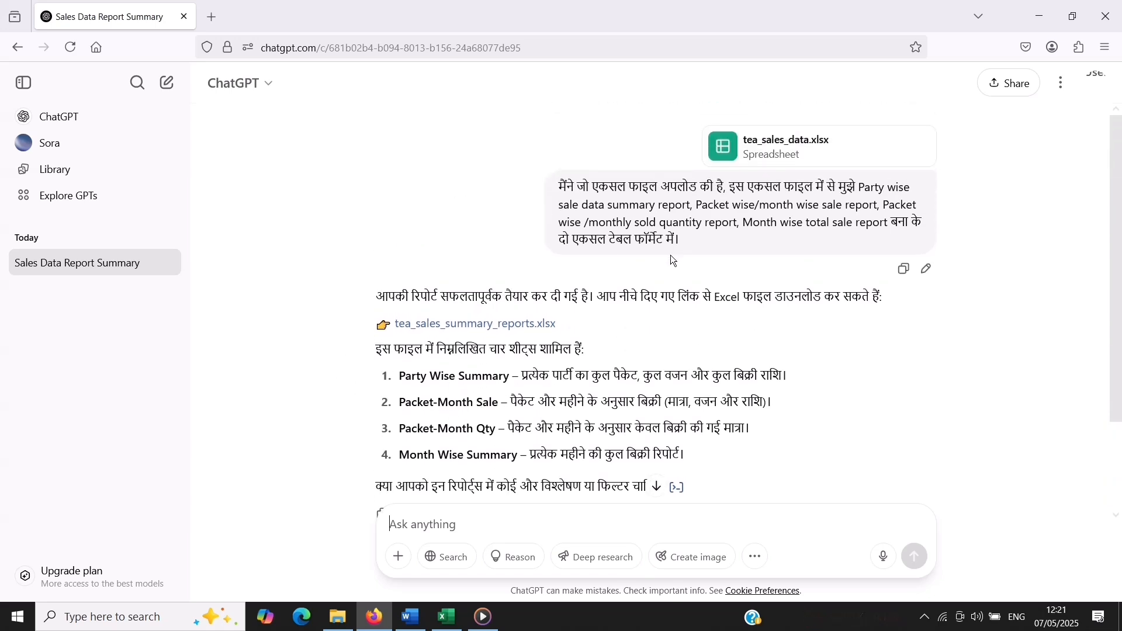
Download tea_sales_summary_reports.xlsx from the answer and open the downloaded file
{"action": "left_click", "coordinate": [488, 327]}
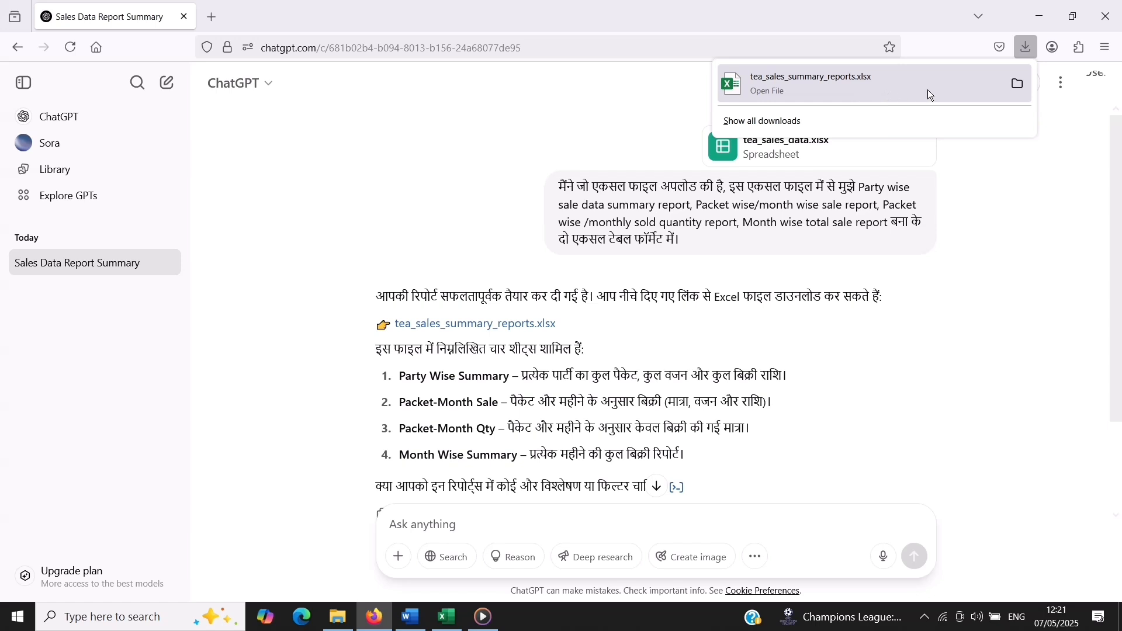
{"action": "left_click", "coordinate": [1017, 87]}
{"action": "left_click", "coordinate": [1028, 50]}
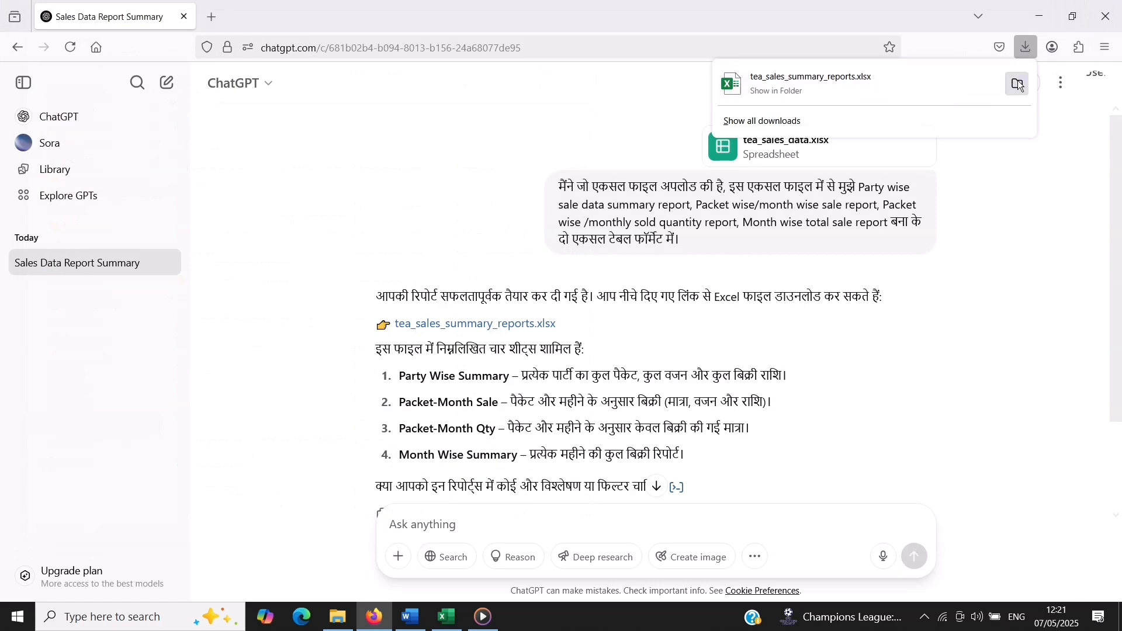
{"action": "left_click", "coordinate": [844, 88]}
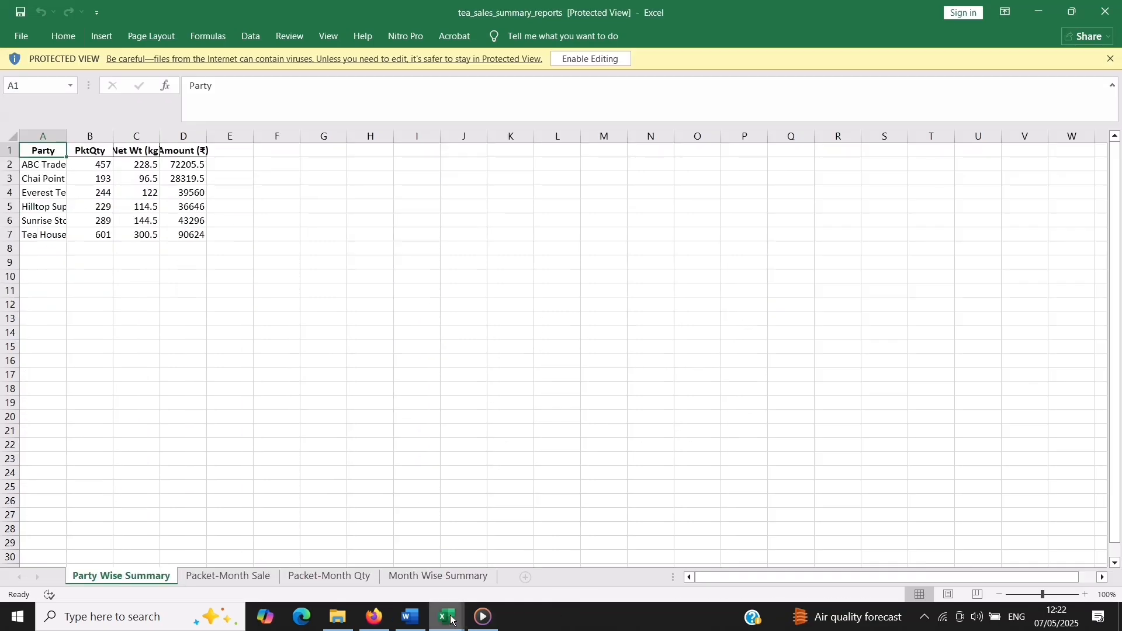
Bring the tea_sales_summary_reports workbook to the front in Excel and enable editing for it
{"action": "mouse_move", "coordinate": [447, 616]}
{"action": "left_click", "coordinate": [365, 584]}
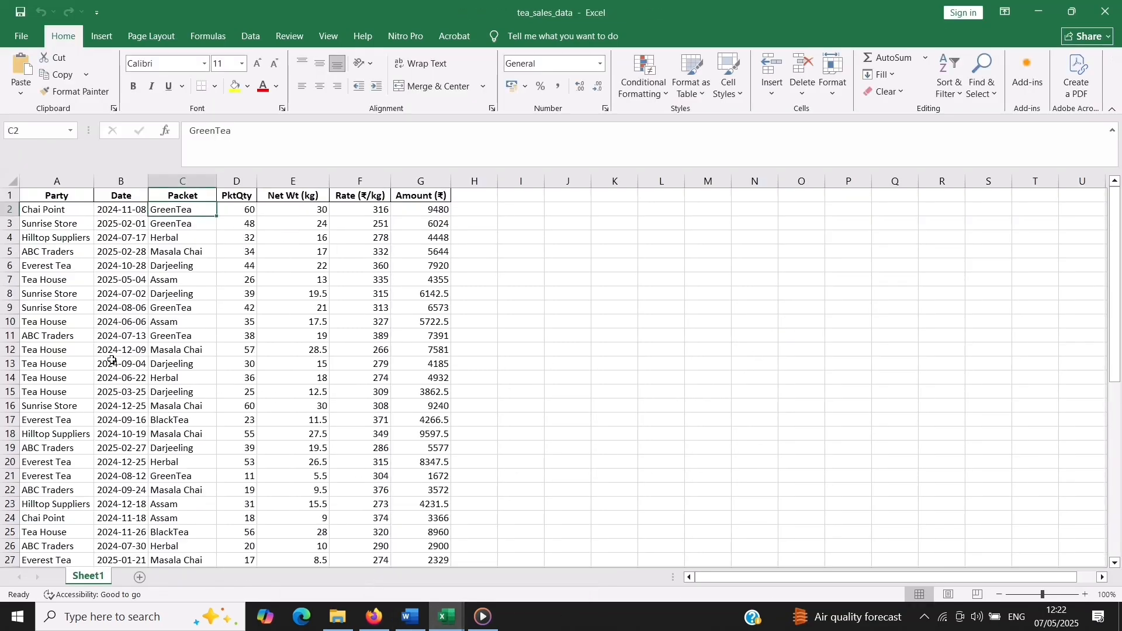
{"action": "mouse_move", "coordinate": [441, 621]}
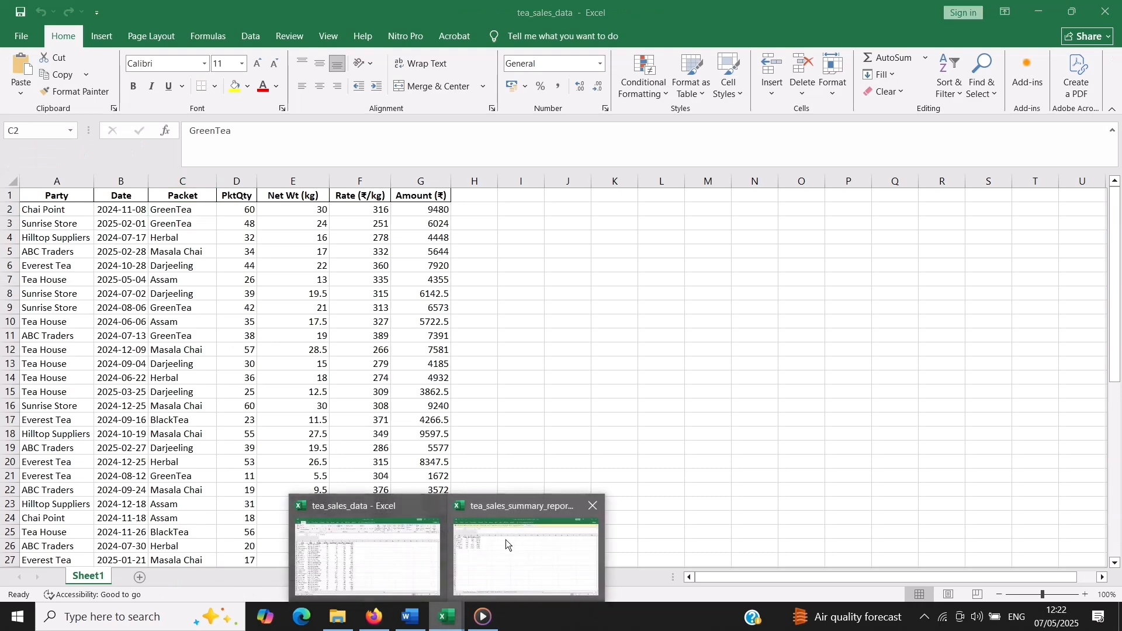
{"action": "left_click", "coordinate": [517, 541]}
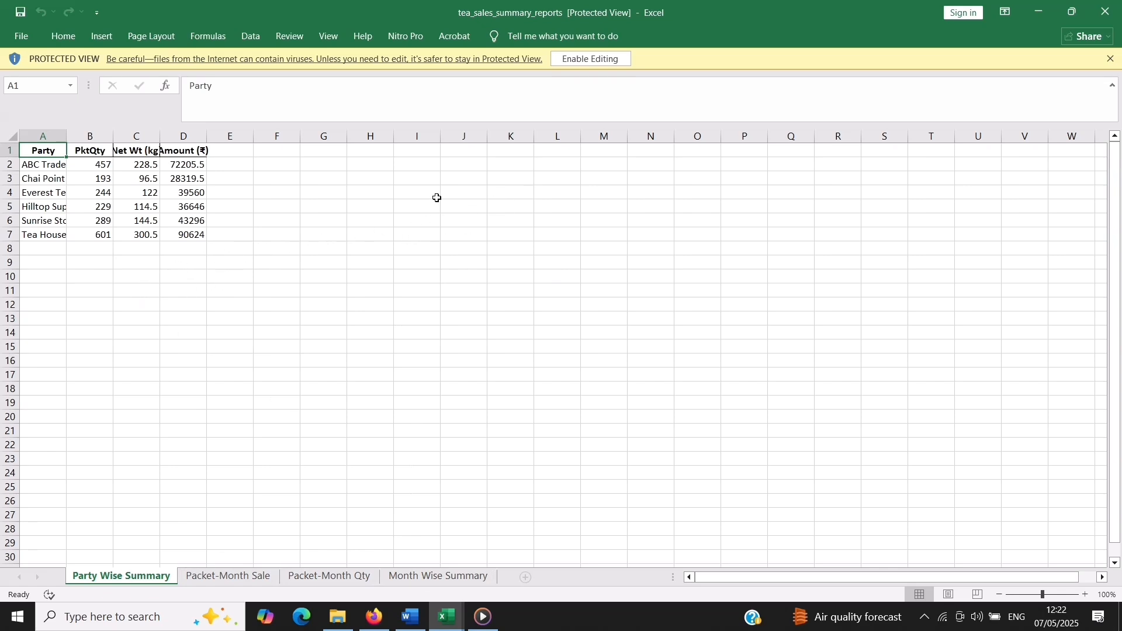
{"action": "left_click", "coordinate": [589, 60]}
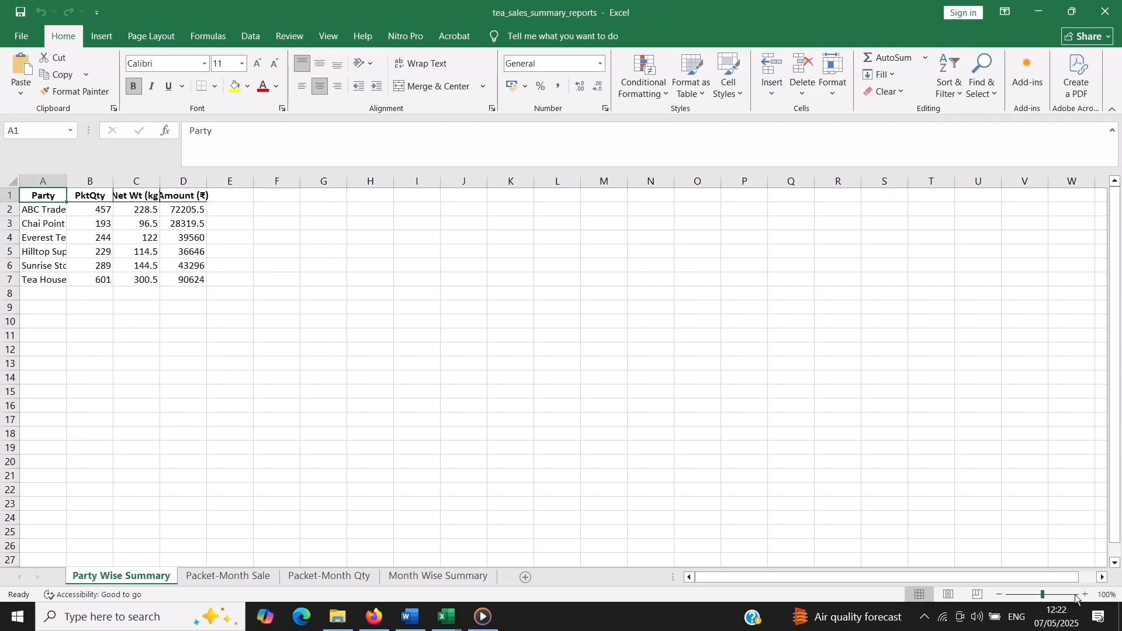
Zoom the Party Wise Summary sheet to 160% to read it, and view the Packet-Month Sale sheet
{"action": "left_click", "coordinate": [1085, 595]}
{"action": "left_click", "coordinate": [1085, 595]}
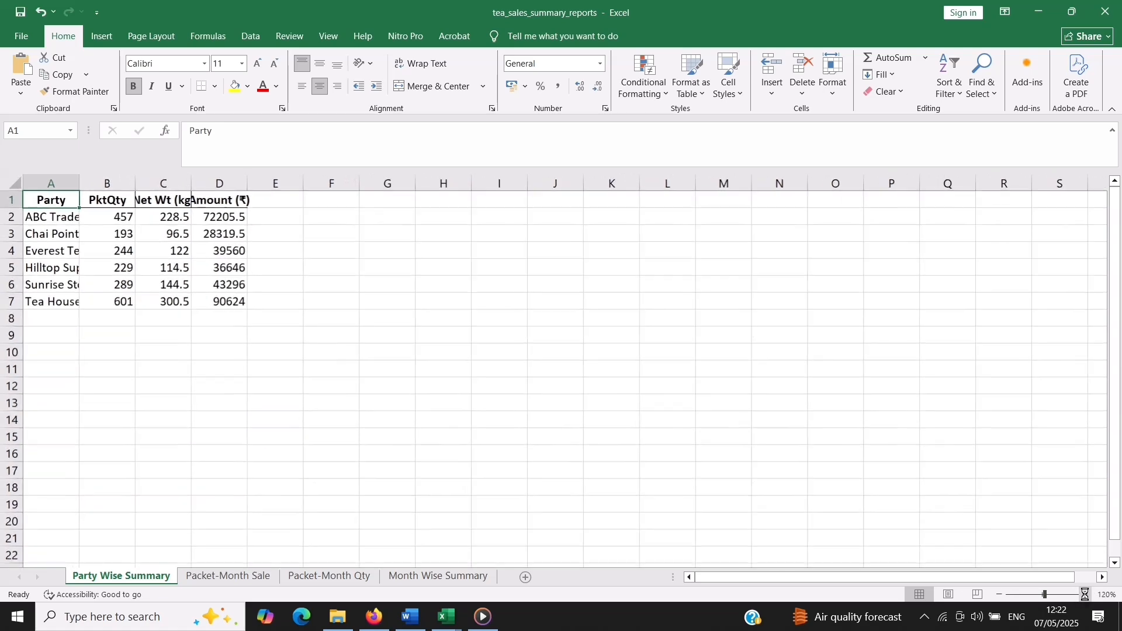
{"action": "left_click", "coordinate": [1085, 594]}
{"action": "left_click", "coordinate": [1086, 594]}
{"action": "left_click", "coordinate": [1086, 594]}
{"action": "left_click", "coordinate": [1086, 594]}
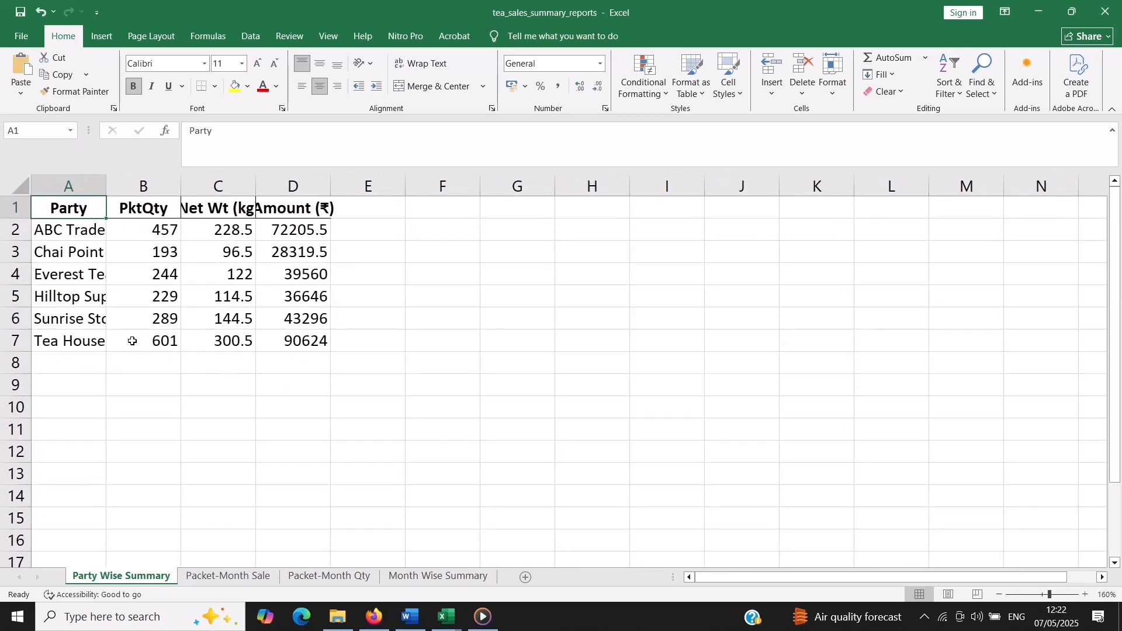
{"action": "left_click", "coordinate": [229, 577]}
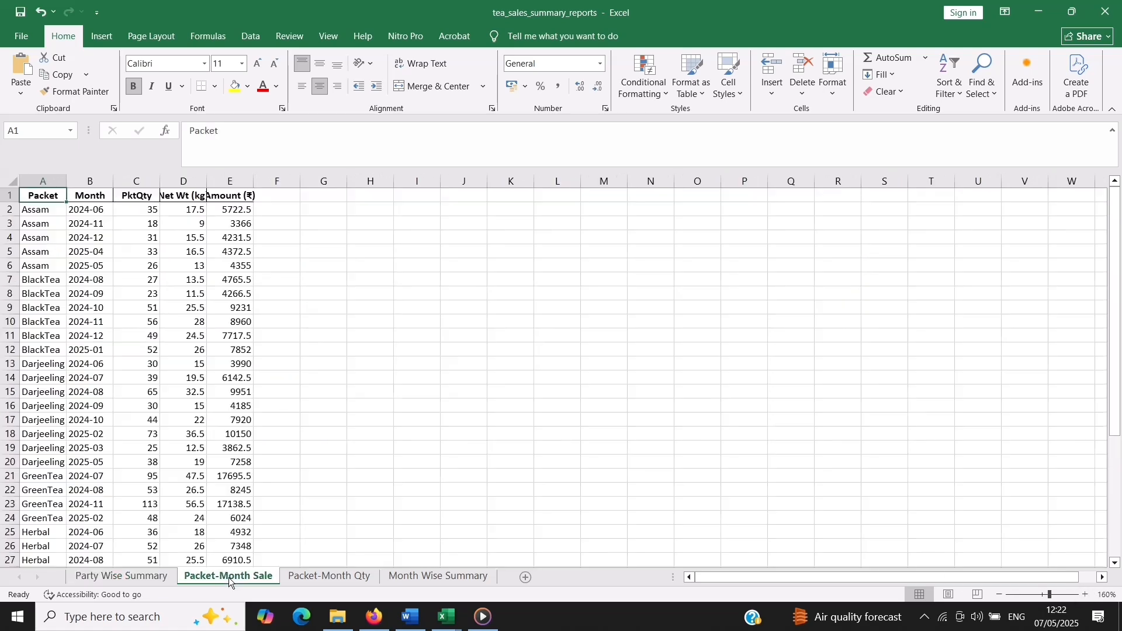
Compare the Packet-Month Sale and Packet-Month Qty sheets and zoom the Packet-Month Sale sheet to 140%
{"action": "left_click", "coordinate": [150, 578]}
{"action": "left_click", "coordinate": [226, 577]}
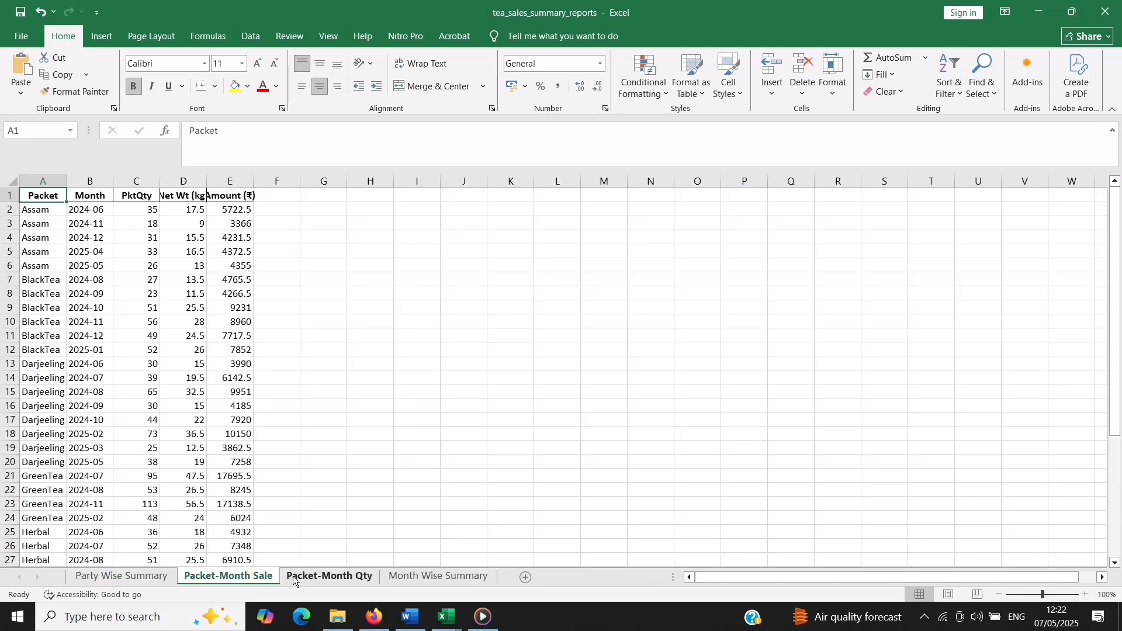
{"action": "left_click", "coordinate": [297, 578]}
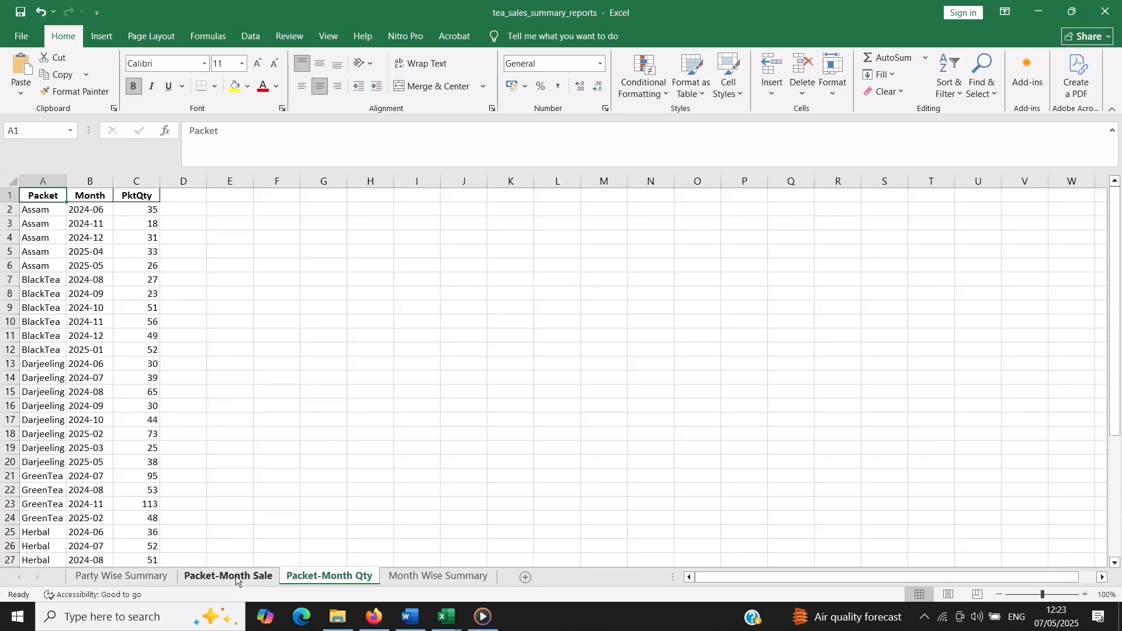
{"action": "left_click", "coordinate": [237, 578]}
{"action": "left_click", "coordinate": [1084, 595]}
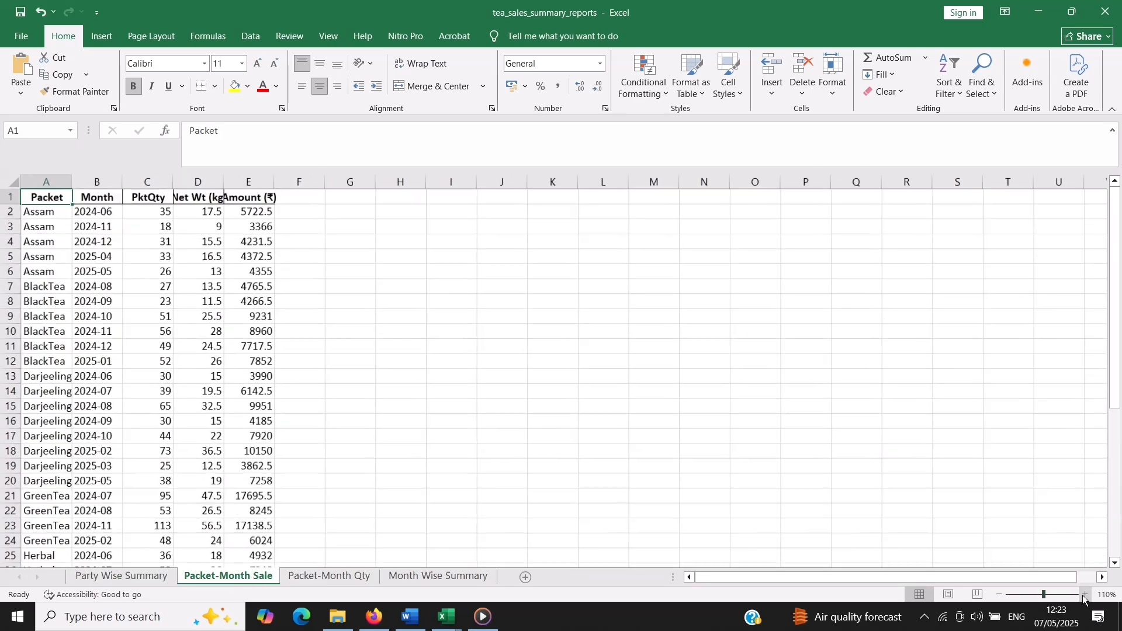
{"action": "left_click", "coordinate": [1084, 595]}
{"action": "left_click", "coordinate": [1084, 596]}
{"action": "left_click", "coordinate": [1084, 595]}
Zoom the Packet-Month Qty sheet to 130% and the Month Wise Summary sheet to 140%
{"action": "left_click", "coordinate": [338, 576]}
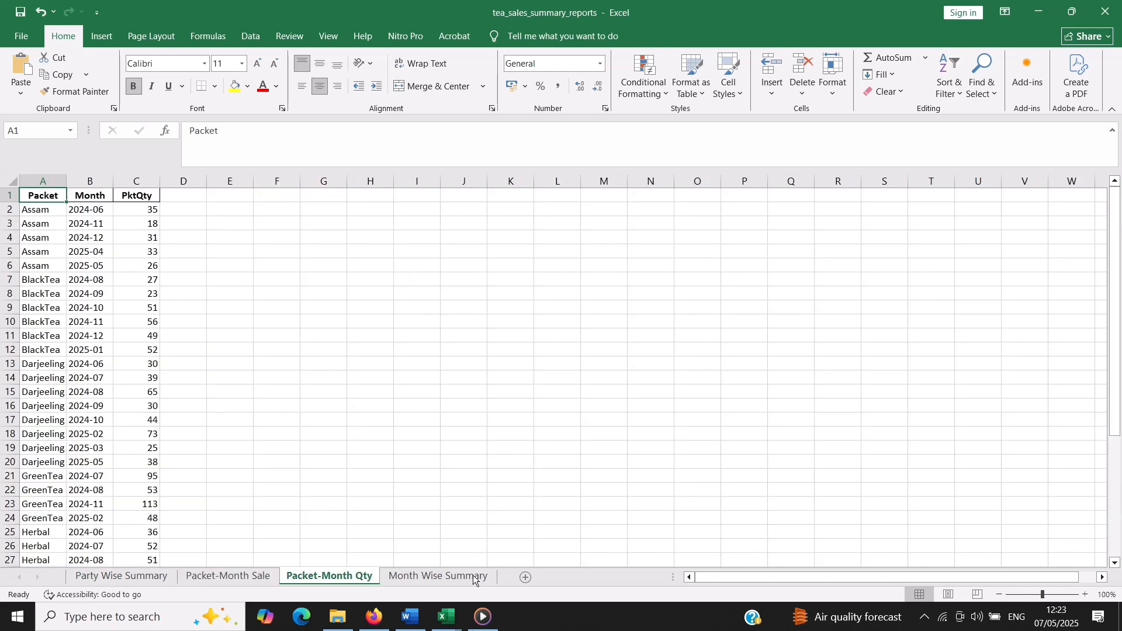
{"action": "left_click", "coordinate": [1085, 595]}
{"action": "left_click", "coordinate": [1086, 595]}
{"action": "left_click", "coordinate": [1085, 594]}
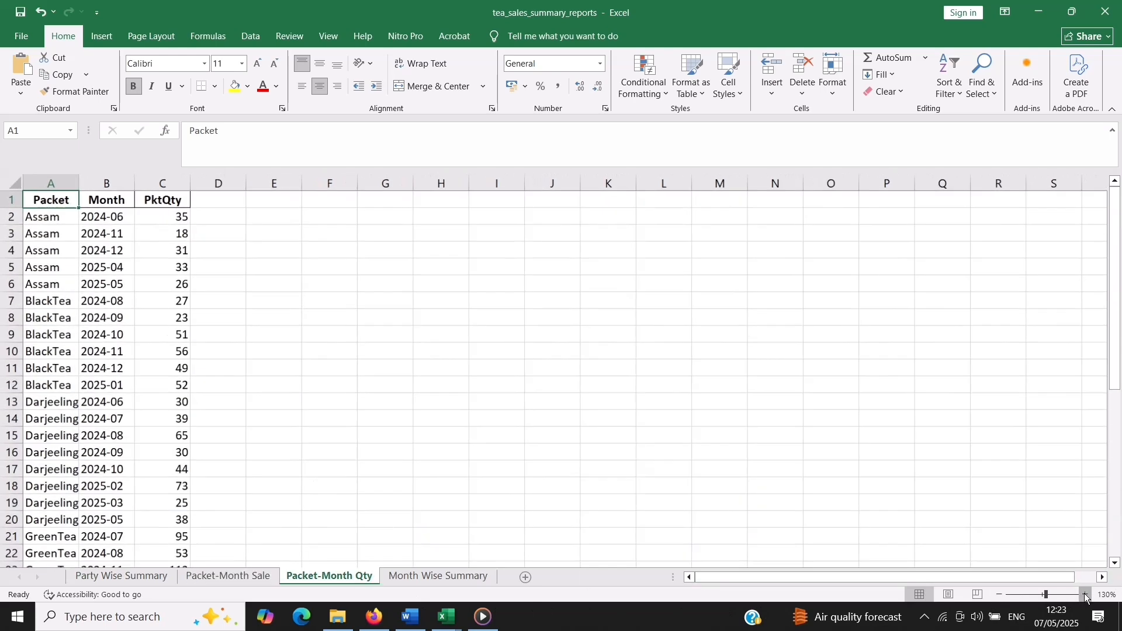
{"action": "left_click", "coordinate": [470, 579]}
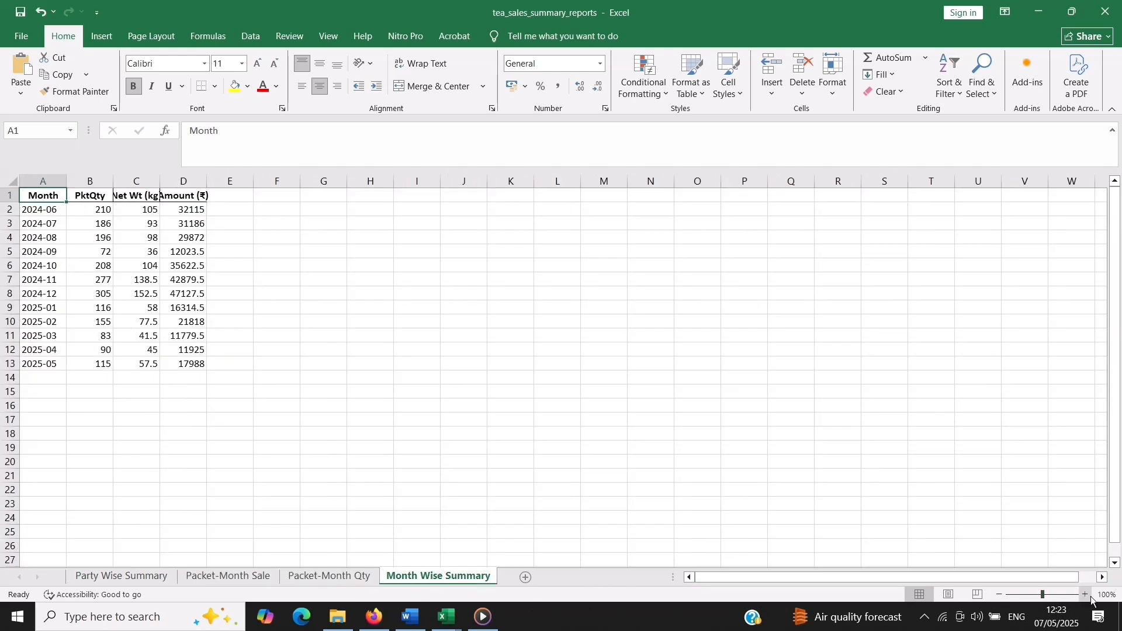
{"action": "left_click", "coordinate": [1086, 594]}
{"action": "left_click", "coordinate": [1086, 595]}
{"action": "left_click", "coordinate": [1085, 595]}
{"action": "left_click", "coordinate": [1086, 595]}
Group all sheets from Party Wise Summary and autofit the column widths on all of them at once
{"action": "left_click", "coordinate": [136, 574]}
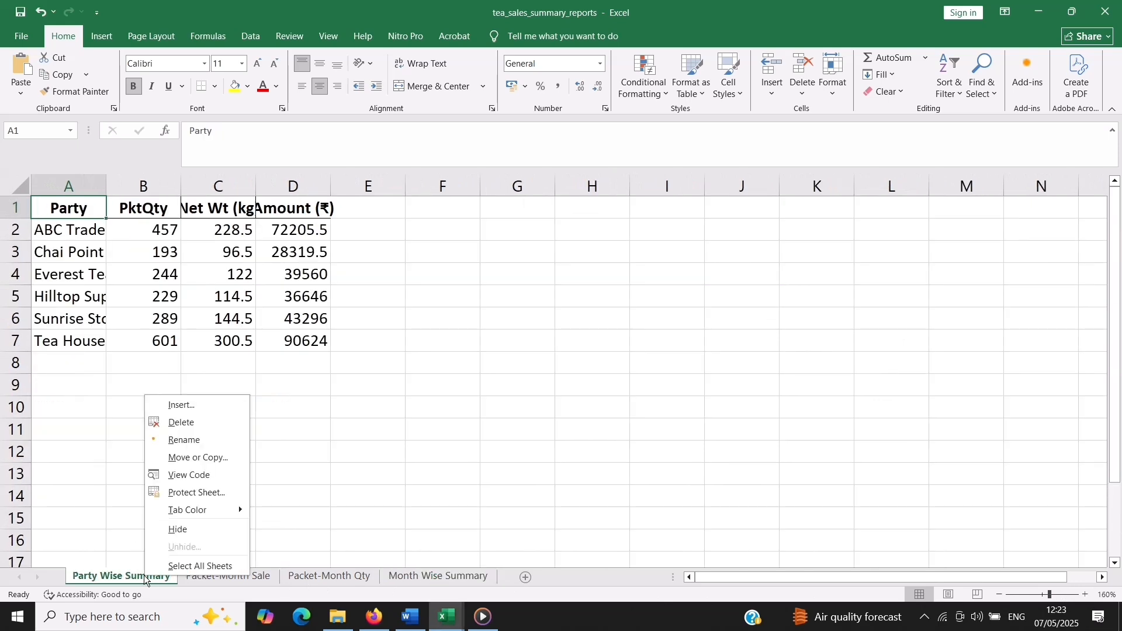
{"action": "left_click", "coordinate": [189, 567]}
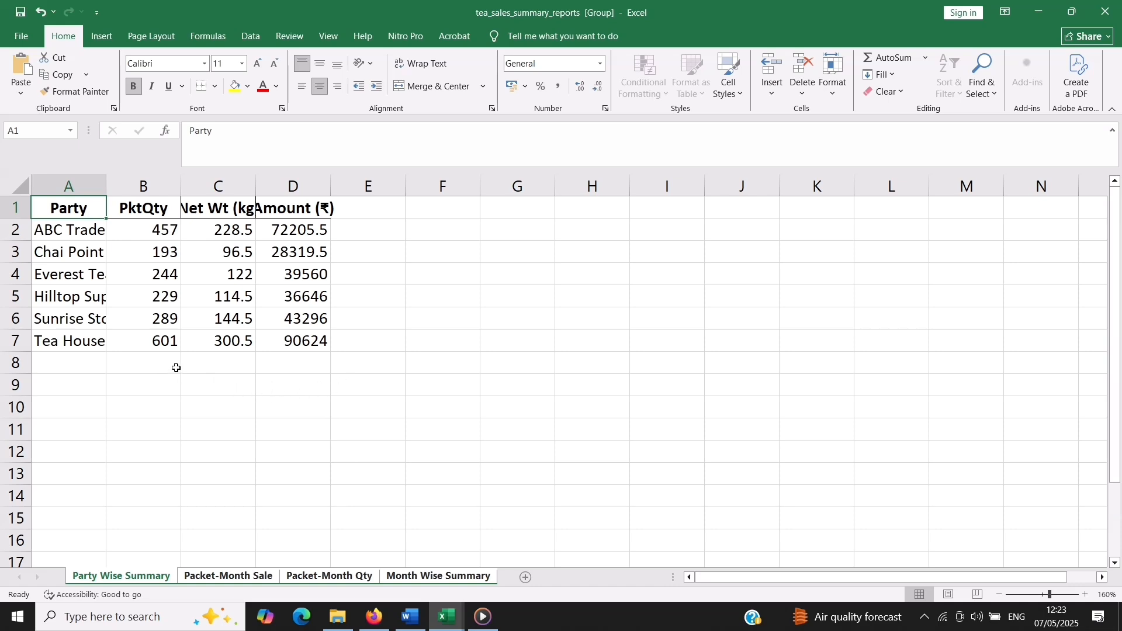
{"action": "left_click", "coordinate": [21, 187]}
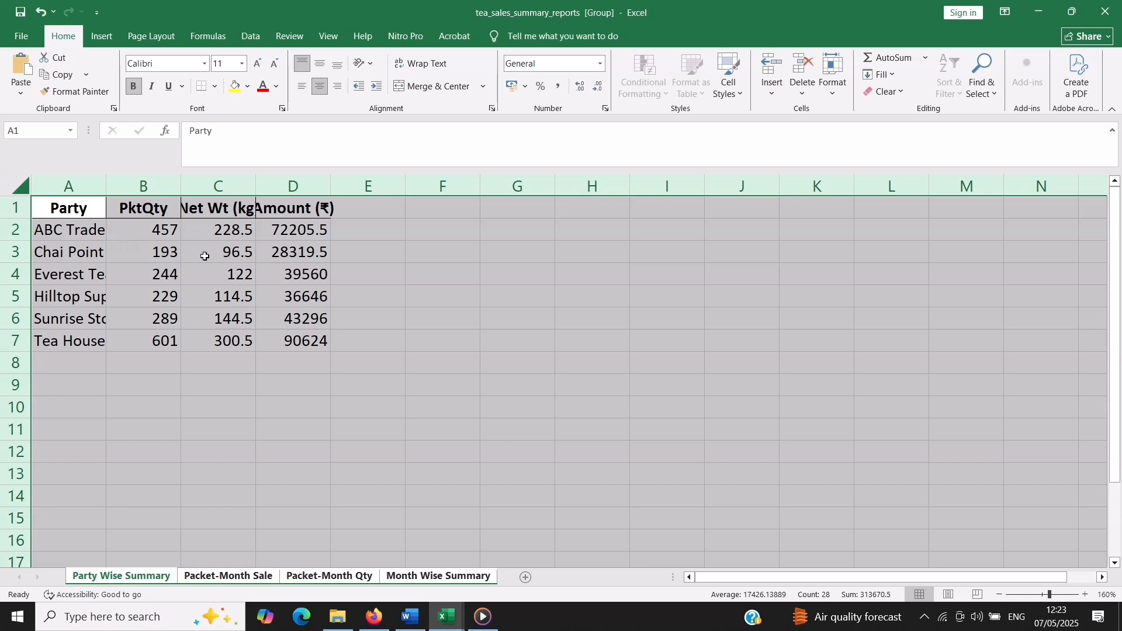
{"action": "double_click", "coordinate": [180, 181]}
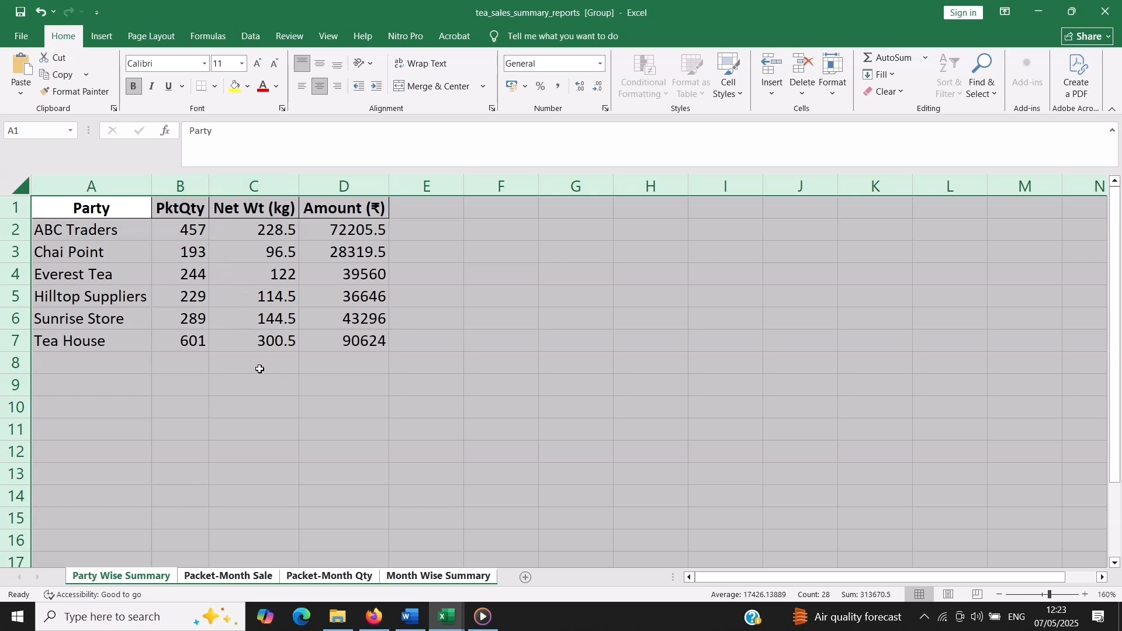
{"action": "left_click", "coordinate": [113, 370]}
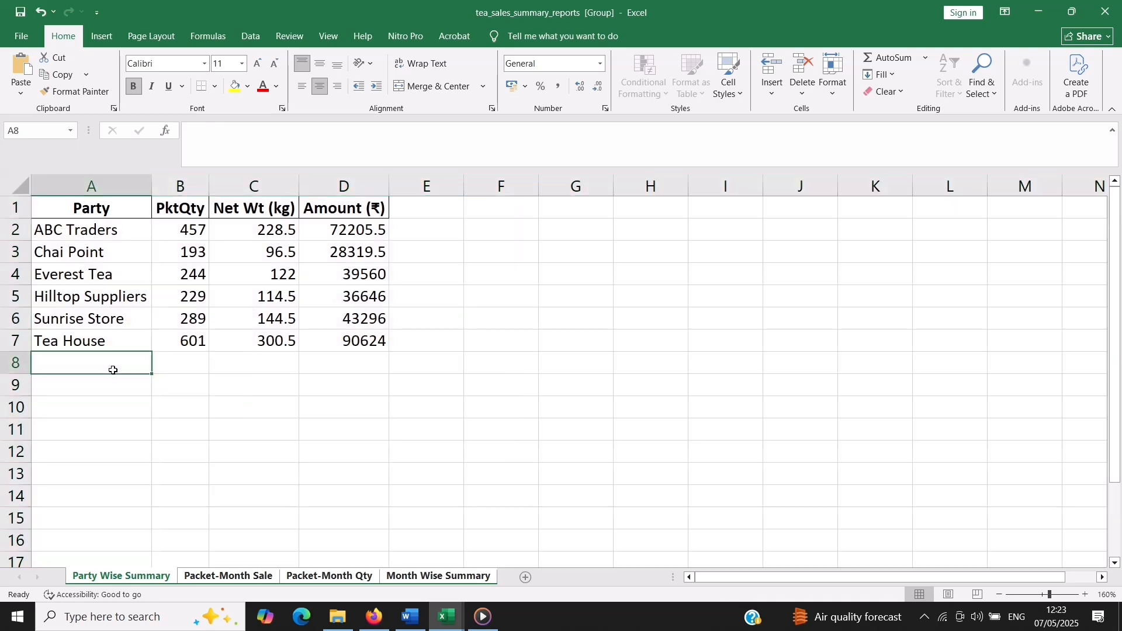
Ungroup the sheets and check the column widths on each one, returning to Party Wise Summary
{"action": "left_click", "coordinate": [212, 577]}
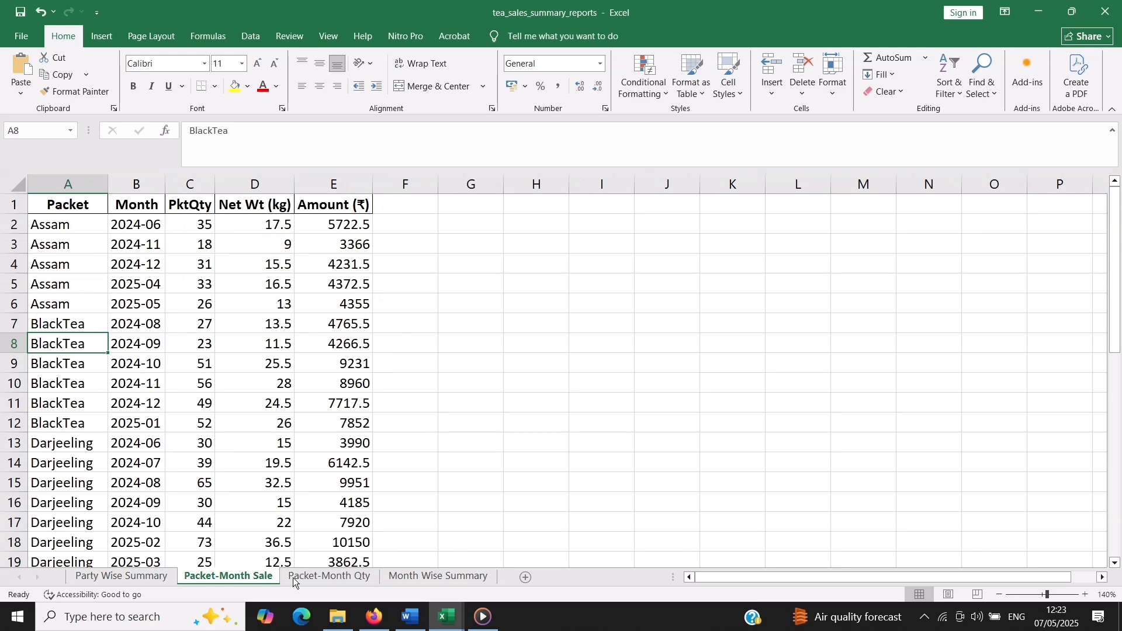
{"action": "left_click", "coordinate": [322, 579]}
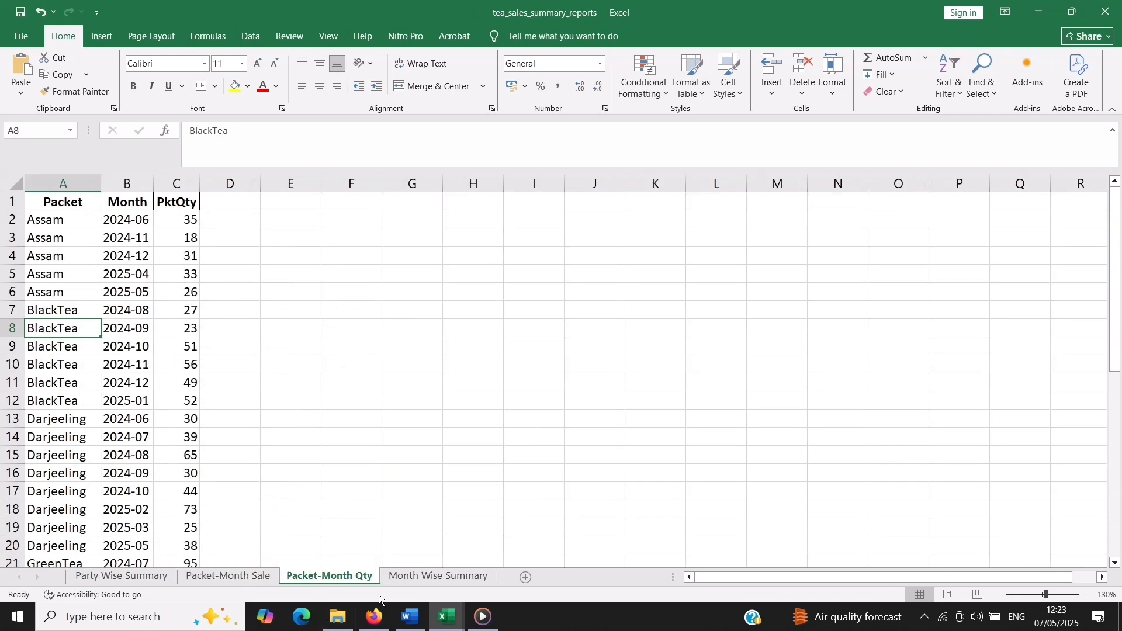
{"action": "left_click", "coordinate": [438, 577]}
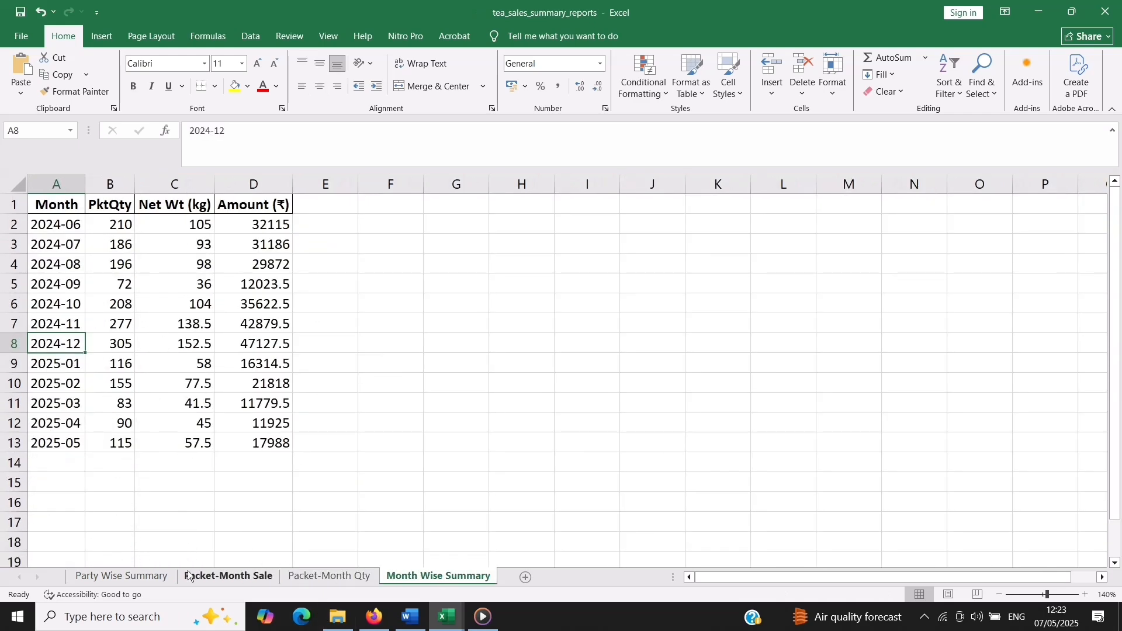
{"action": "left_click", "coordinate": [111, 577]}
{"action": "left_click", "coordinate": [281, 403]}
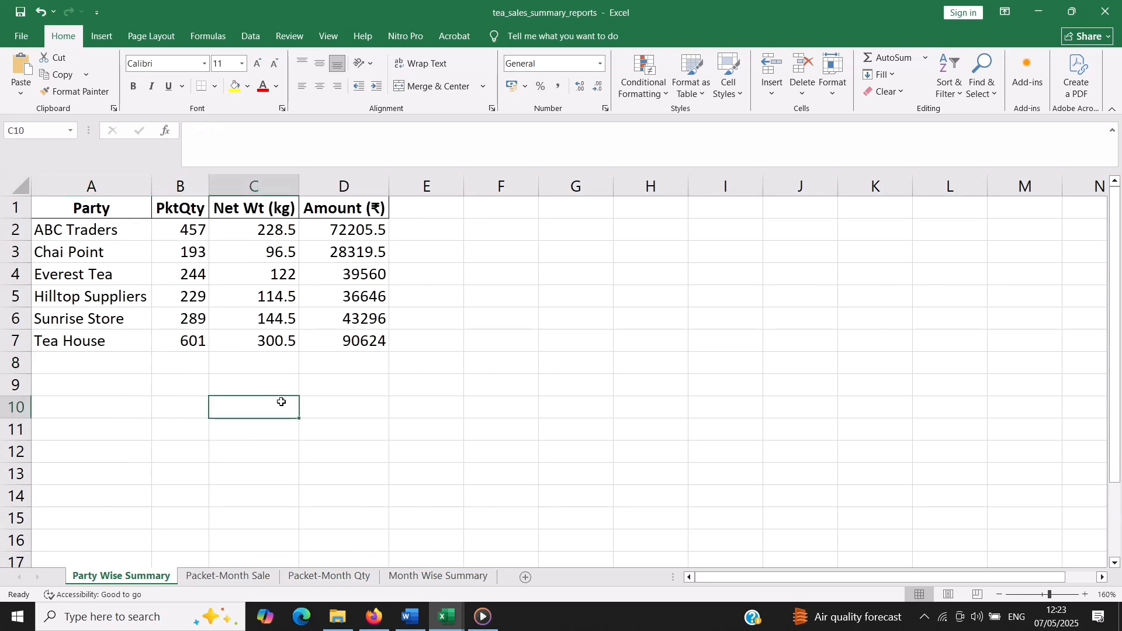
{"action": "left_click", "coordinate": [519, 382]}
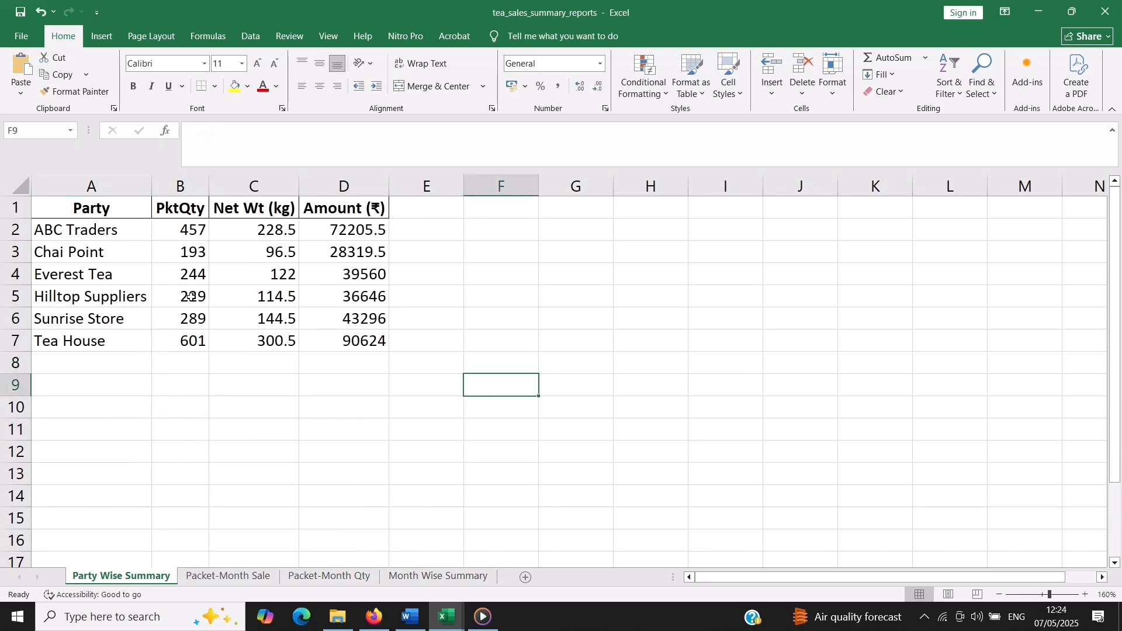
Review the party-wise, packet-month sale, packet-month quantity and month-wise reports on the four sheets in order
{"action": "scroll", "coordinate": [172, 344], "scroll_direction": "down", "scroll_amount": 1}
{"action": "scroll", "coordinate": [172, 343], "scroll_direction": "up", "scroll_amount": 1}
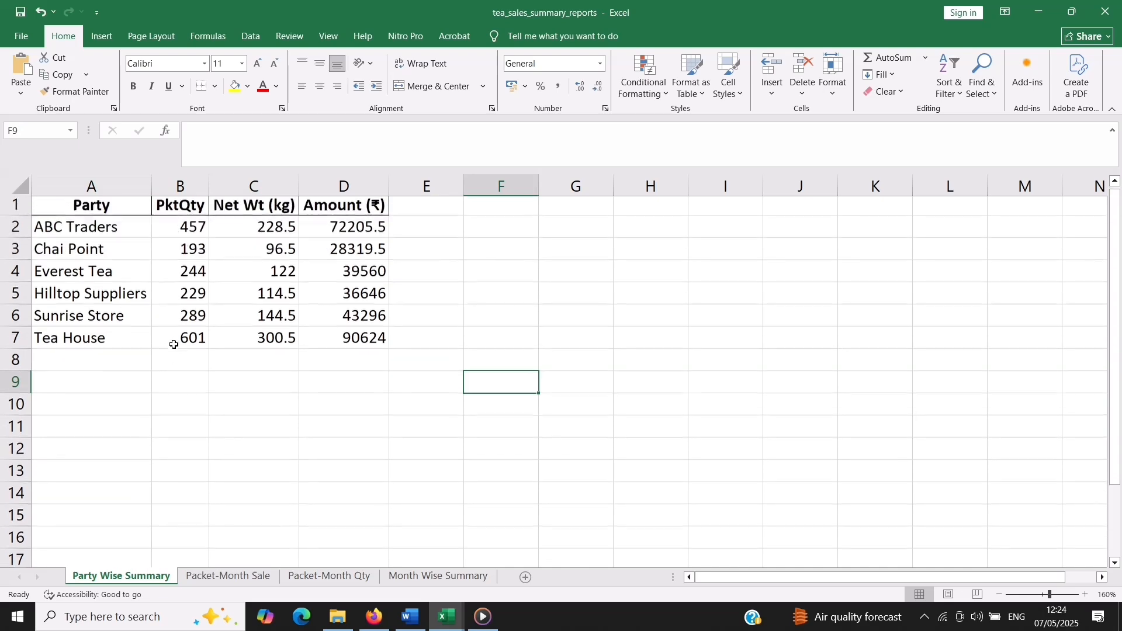
{"action": "left_click", "coordinate": [213, 577]}
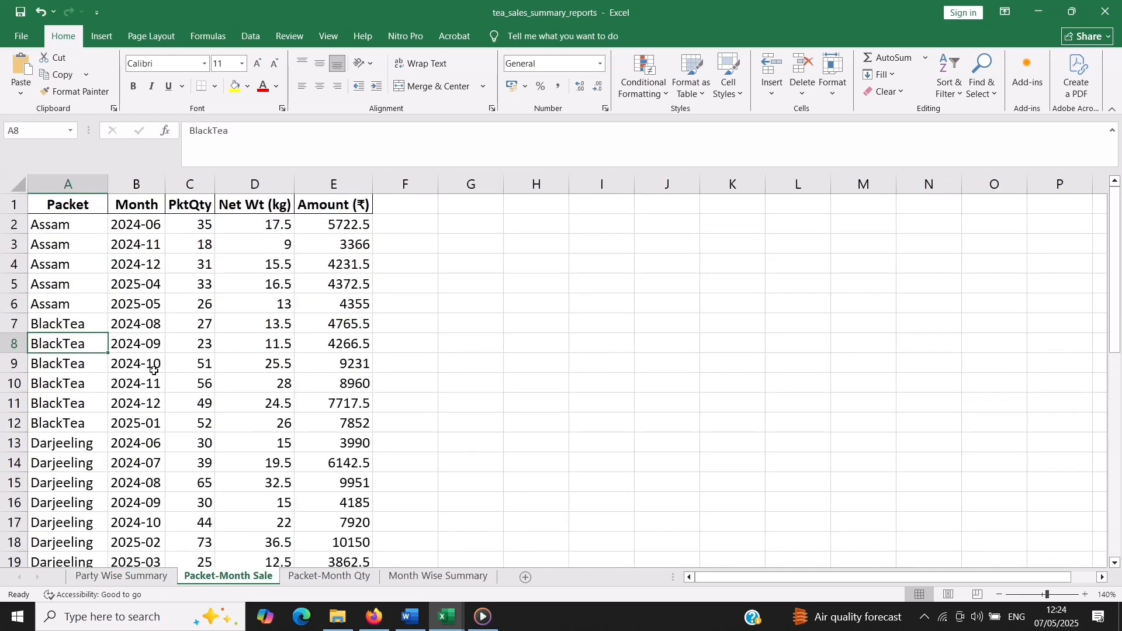
{"action": "scroll", "coordinate": [166, 356], "scroll_direction": "down", "scroll_amount": 2}
{"action": "scroll", "coordinate": [167, 356], "scroll_direction": "up", "scroll_amount": 2}
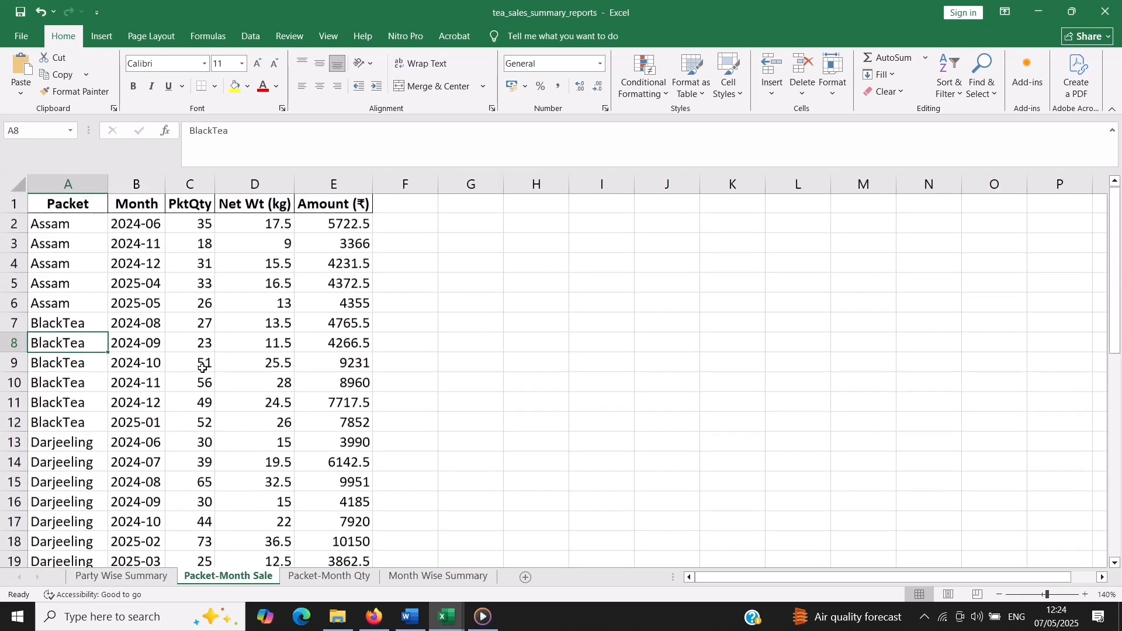
{"action": "left_click", "coordinate": [327, 577]}
{"action": "scroll", "coordinate": [129, 384], "scroll_direction": "down", "scroll_amount": 1}
{"action": "scroll", "coordinate": [230, 371], "scroll_direction": "up", "scroll_amount": 1}
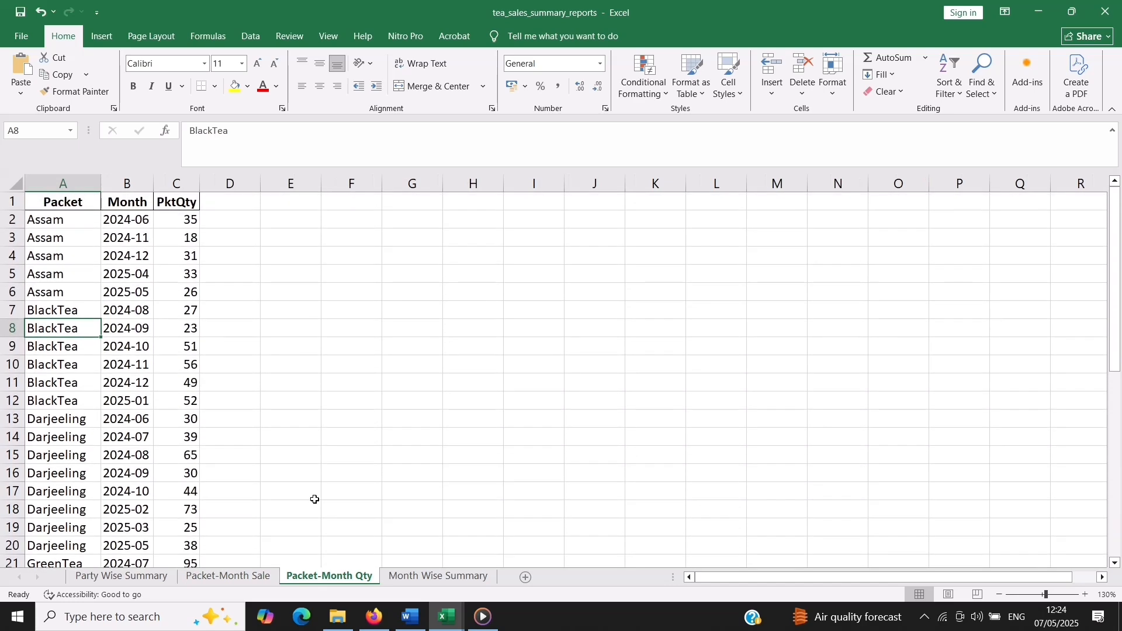
{"action": "left_click", "coordinate": [438, 579]}
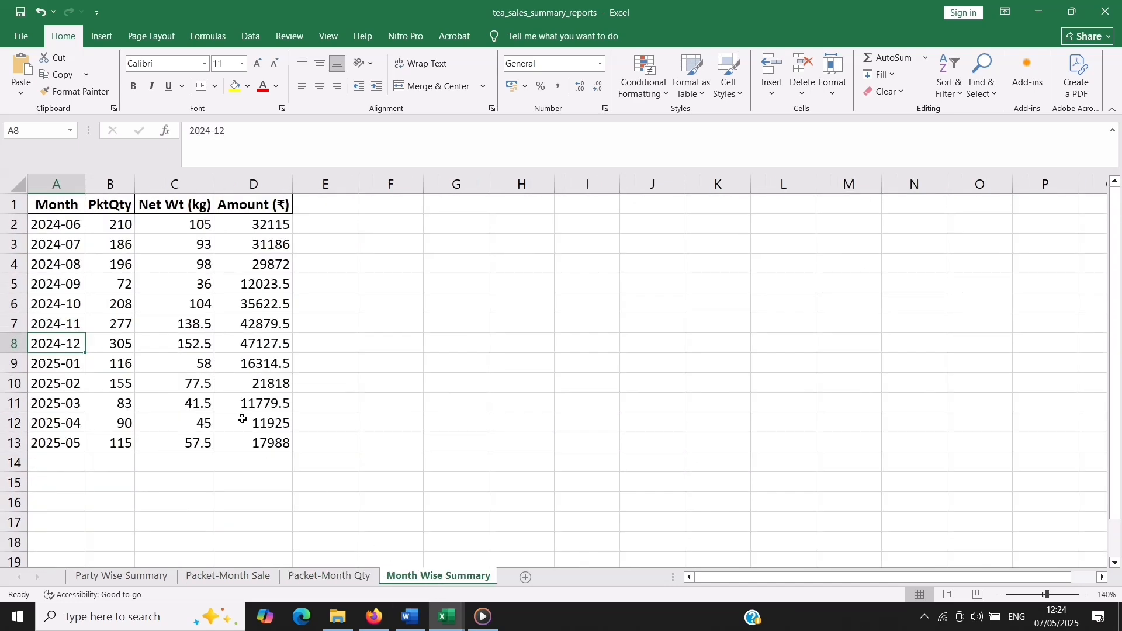
{"action": "scroll", "coordinate": [261, 425], "scroll_direction": "down", "scroll_amount": 1}
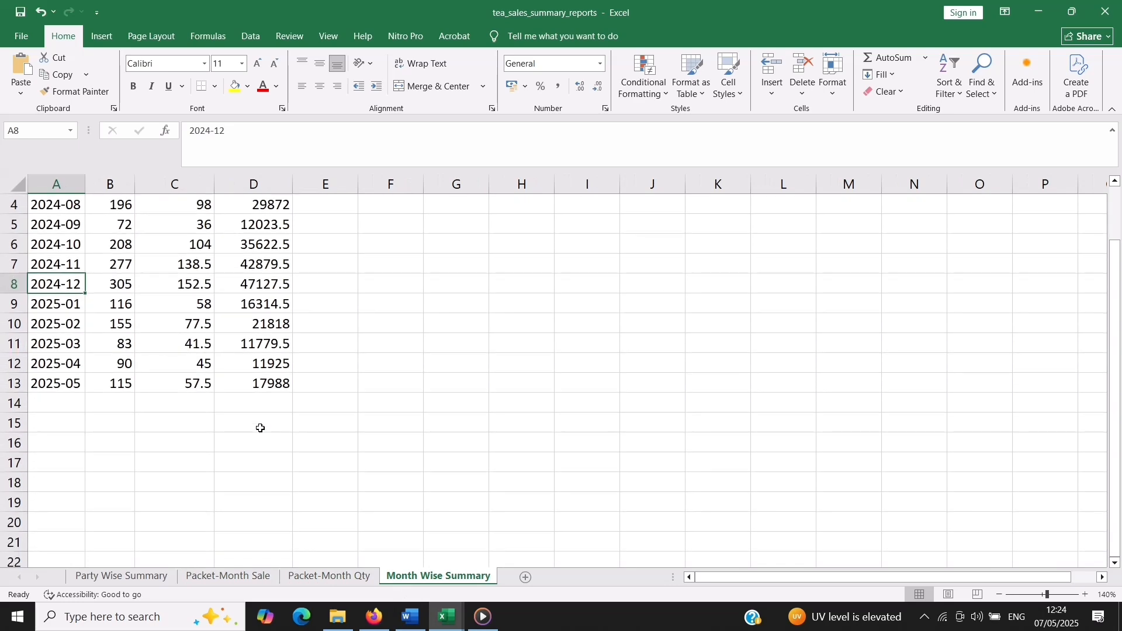
{"action": "scroll", "coordinate": [266, 468], "scroll_direction": "up", "scroll_amount": 1}
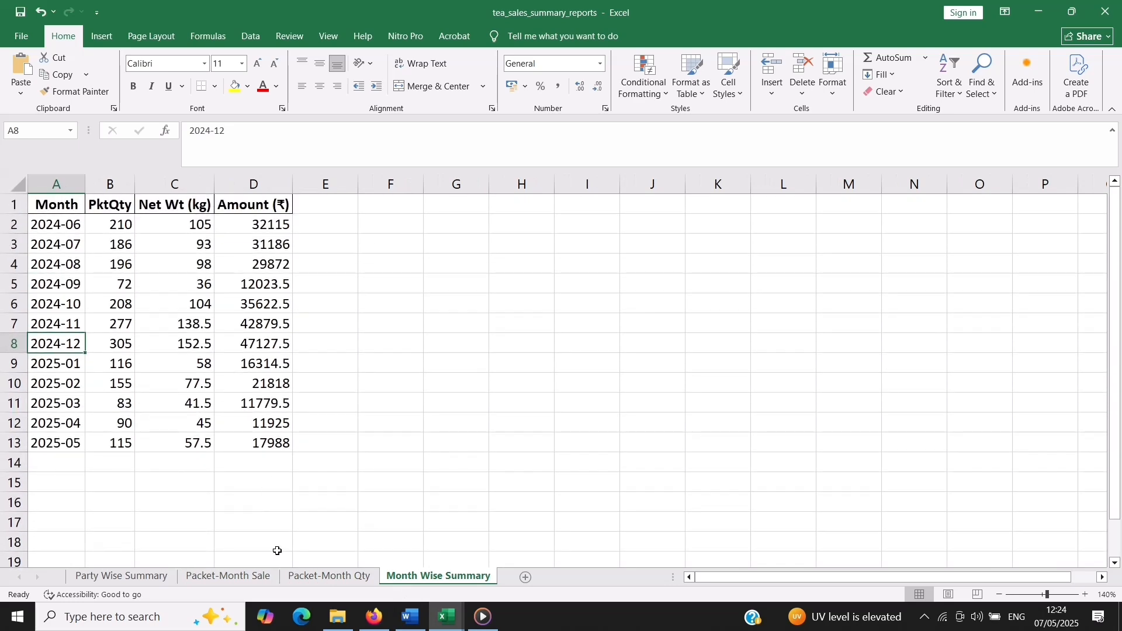
Insert a 2-D stacked column chart of the party table A1:D7 on the Party Wise Summary sheet
{"action": "left_click", "coordinate": [146, 581]}
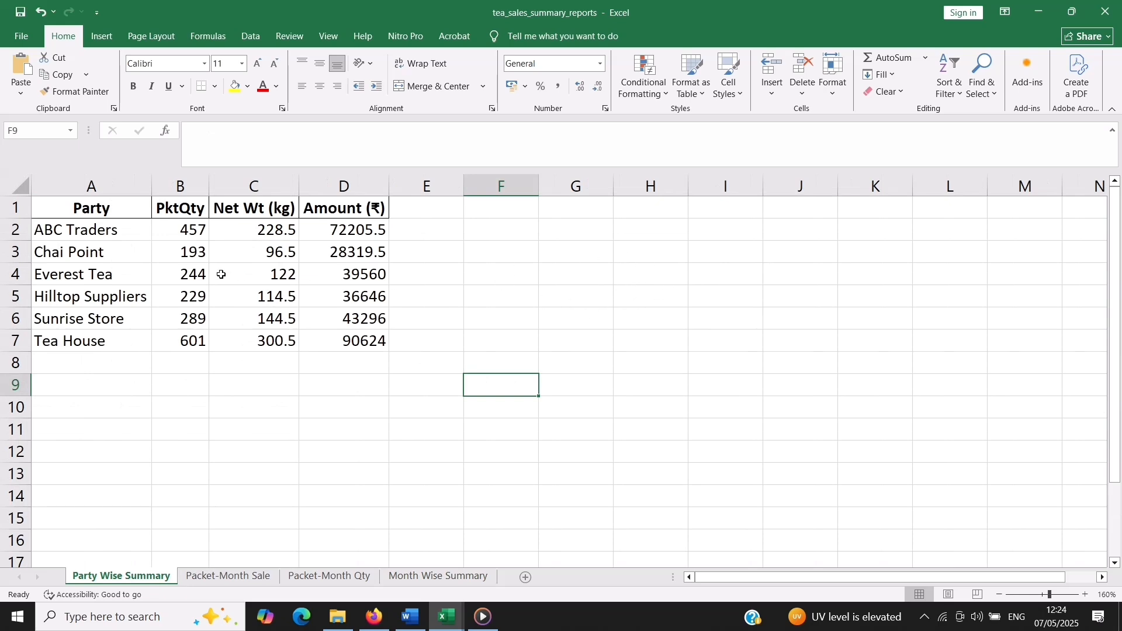
{"action": "left_click_drag", "start_coordinate": [81, 209], "coordinate": [390, 338]}
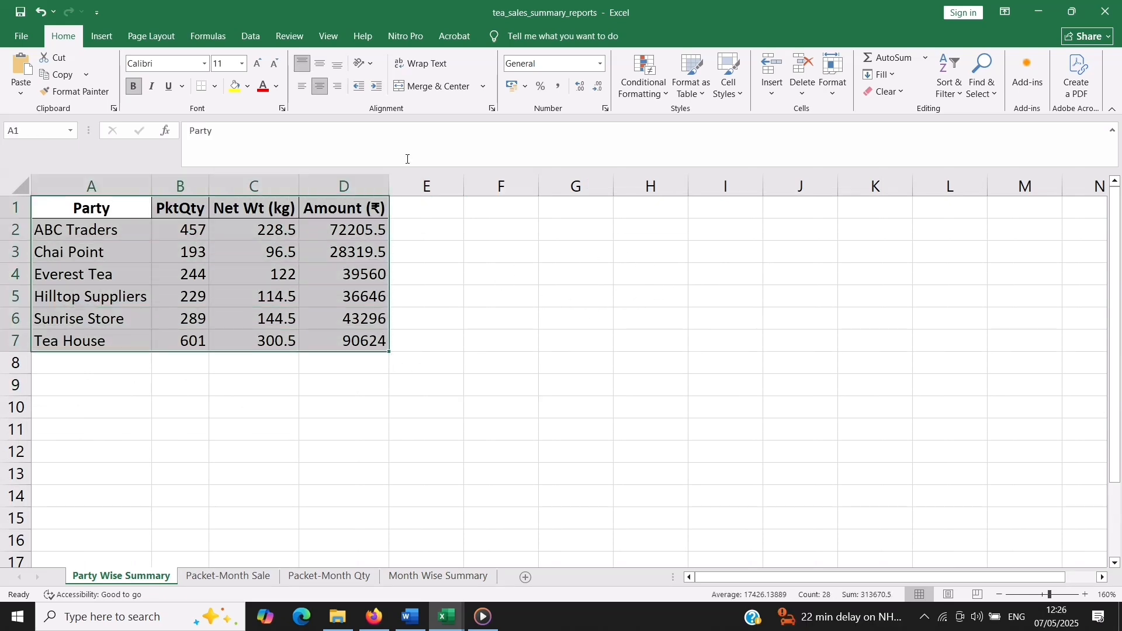
{"action": "left_click", "coordinate": [106, 38]}
{"action": "left_click", "coordinate": [375, 58]}
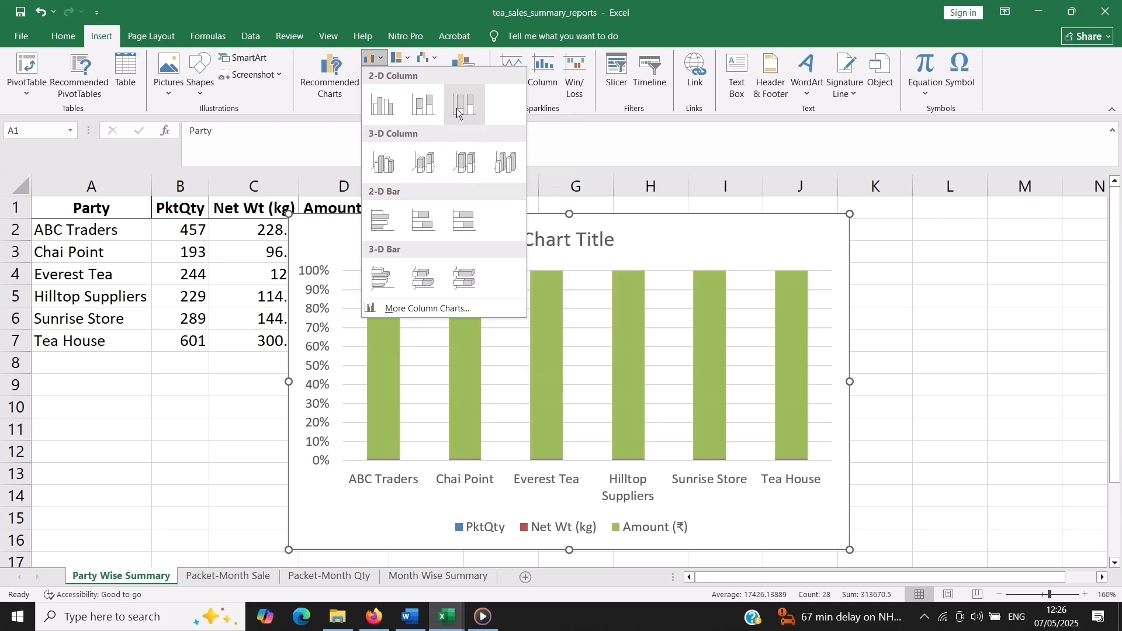
{"action": "left_click", "coordinate": [426, 114]}
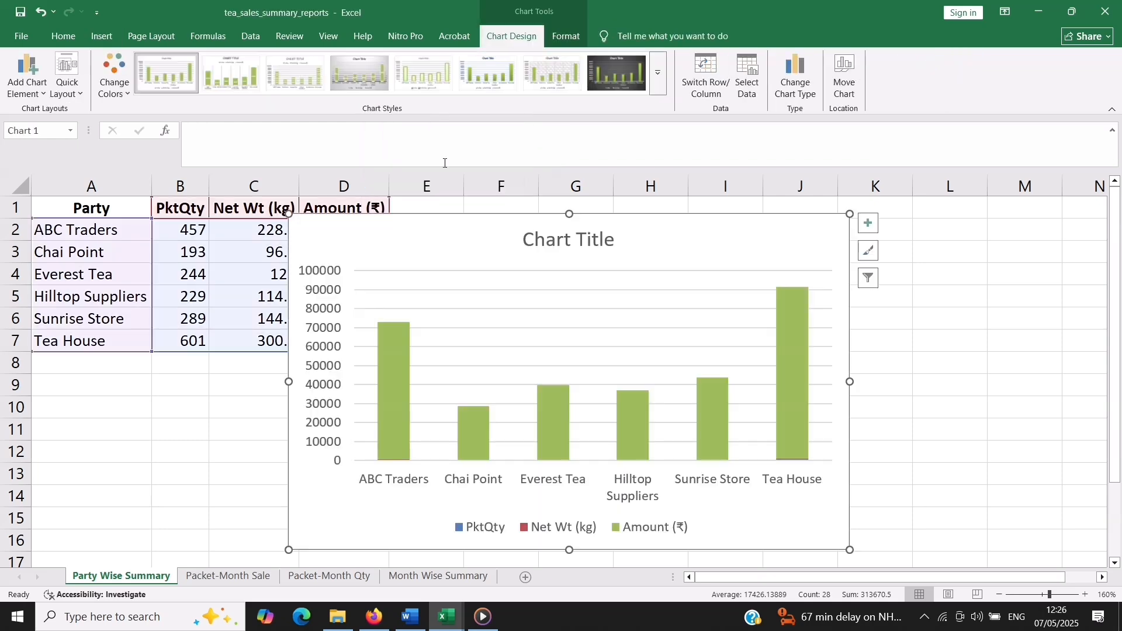
Shrink the column chart and place it beside the party table, spanning about columns E to K and rows 1 to 12
{"action": "left_click_drag", "start_coordinate": [472, 259], "coordinate": [581, 253]}
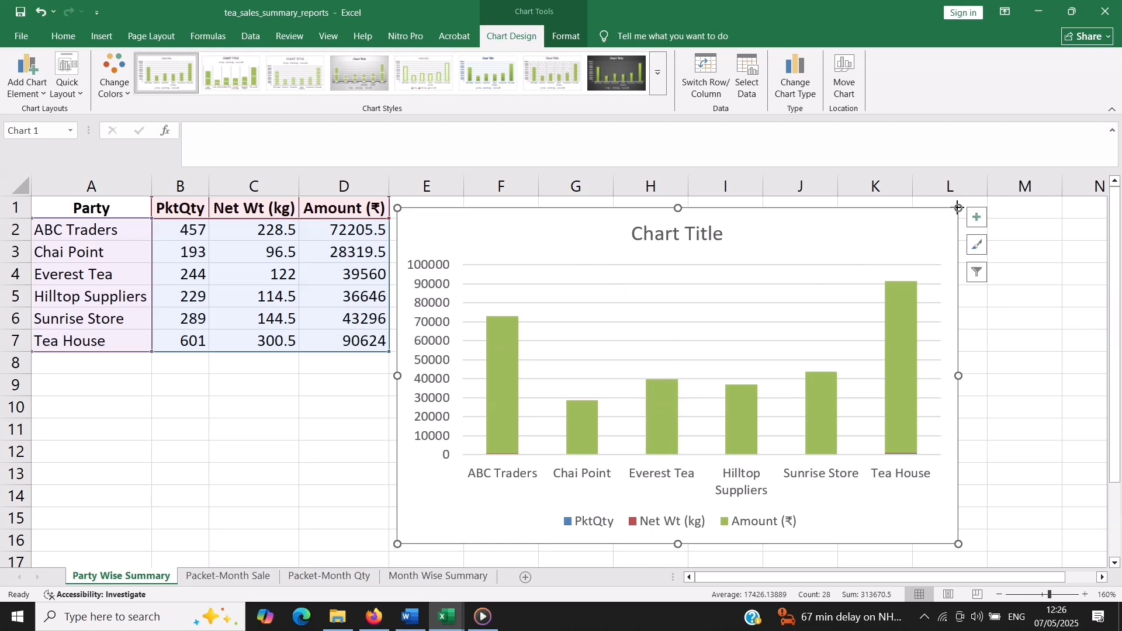
{"action": "left_click_drag", "start_coordinate": [958, 208], "coordinate": [854, 293]}
{"action": "mouse_move", "coordinate": [674, 351]}
{"action": "left_mouse_down"}
{"action": "mouse_move", "coordinate": [689, 303]}
{"action": "mouse_move", "coordinate": [682, 259]}
{"action": "left_mouse_up"}
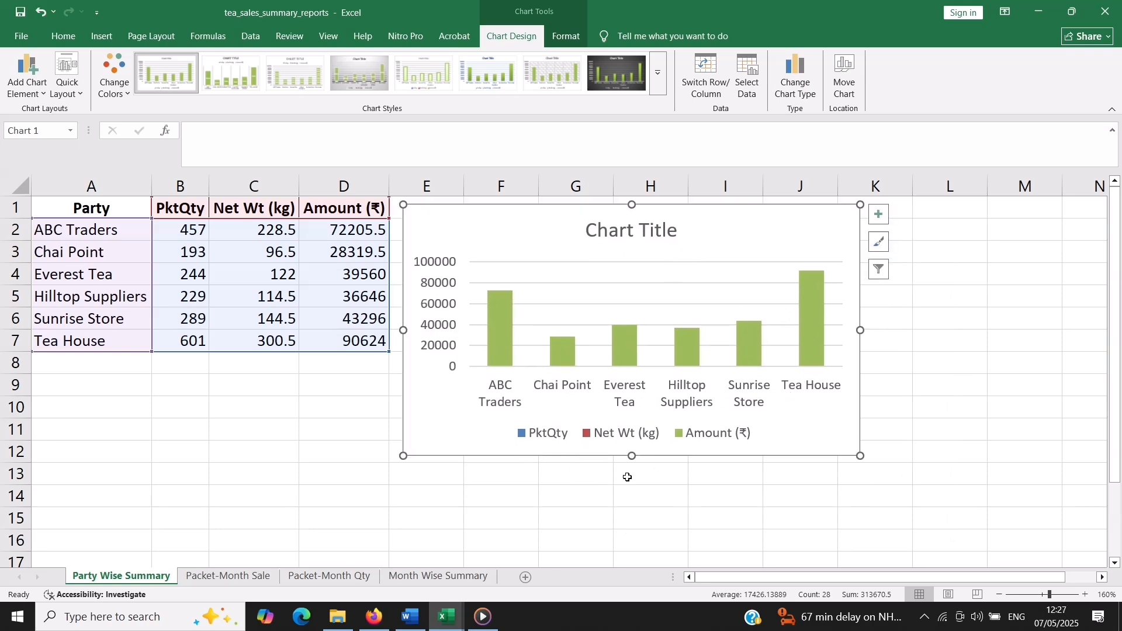
{"action": "left_click", "coordinate": [672, 495]}
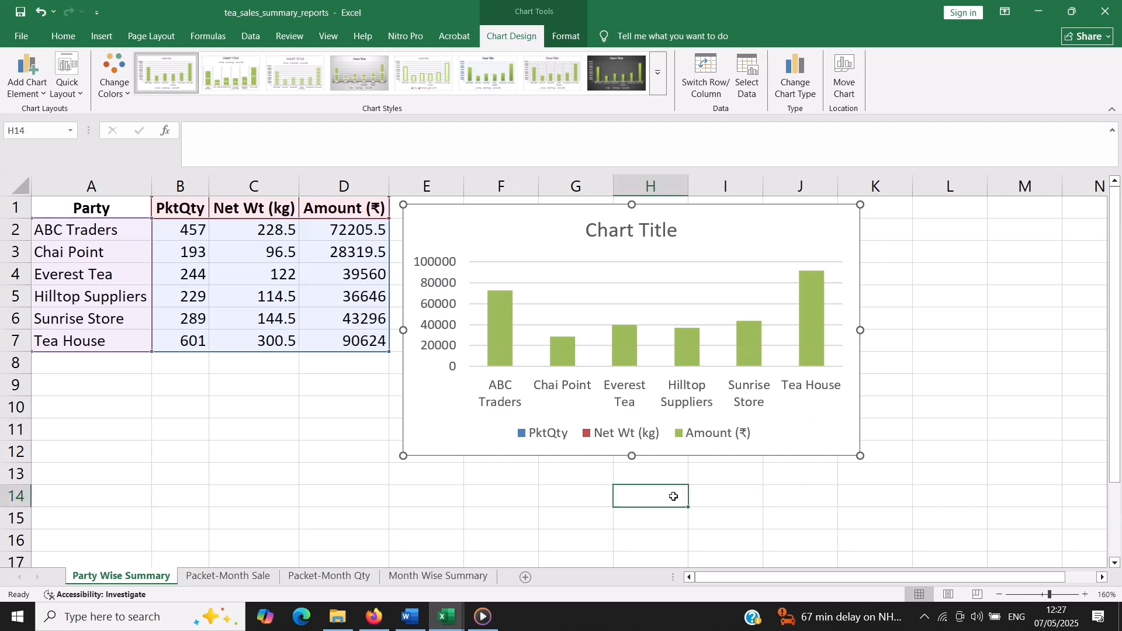
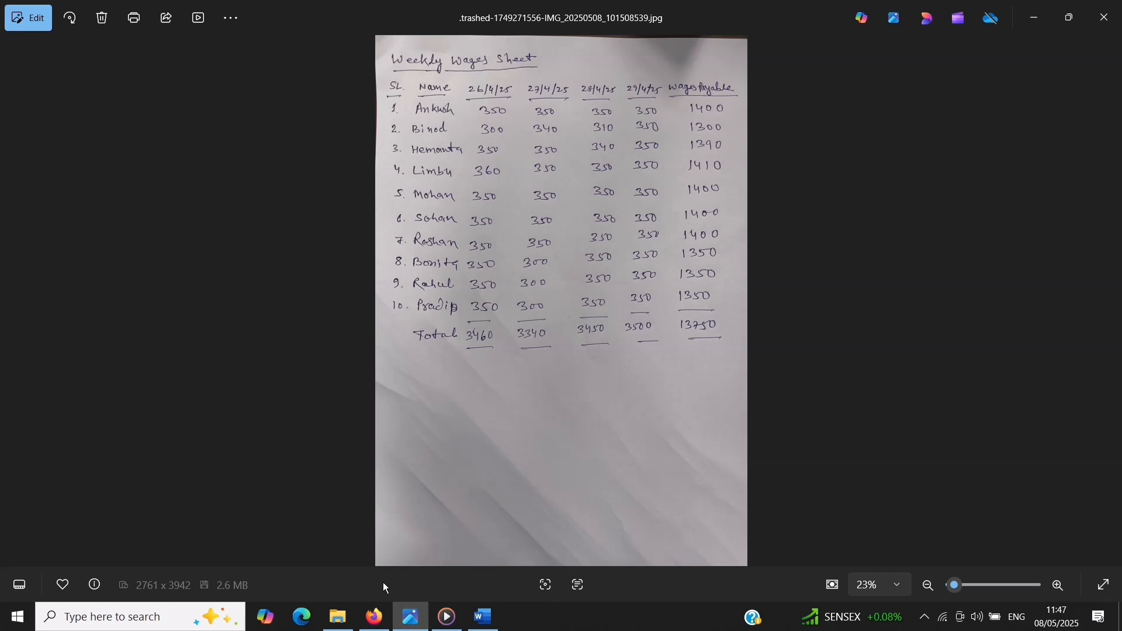
Switch to ChatGPT, attach the handwritten wages sheet photo from Downloads, and send the prompt "ise excel file mein convert kar ke do"
{"action": "left_click", "coordinate": [374, 617]}
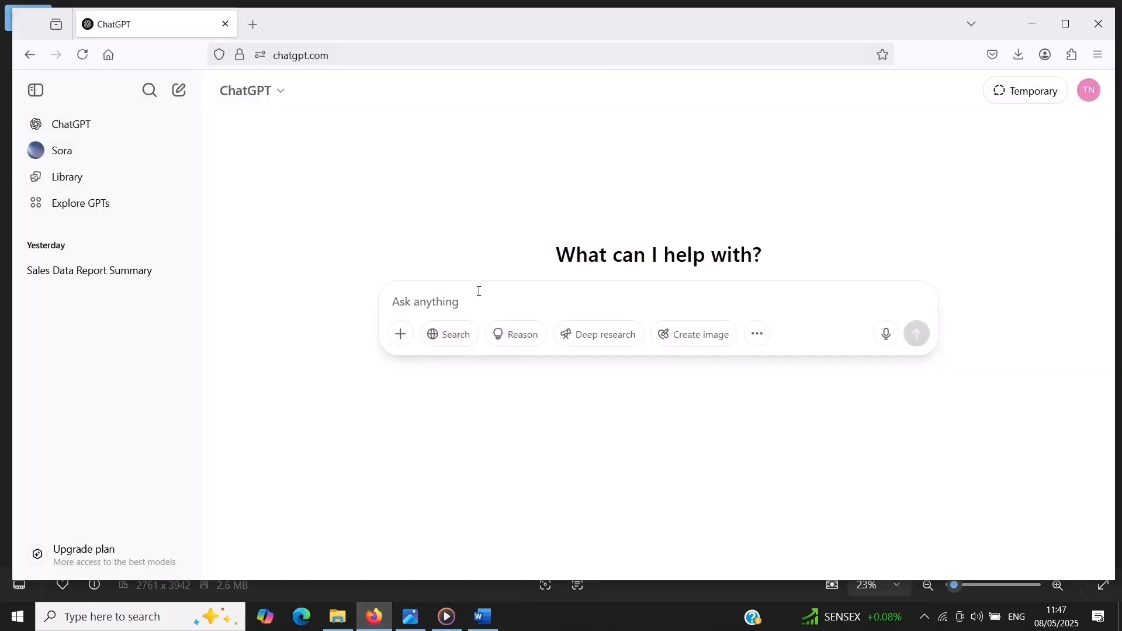
{"action": "left_click", "coordinate": [411, 620]}
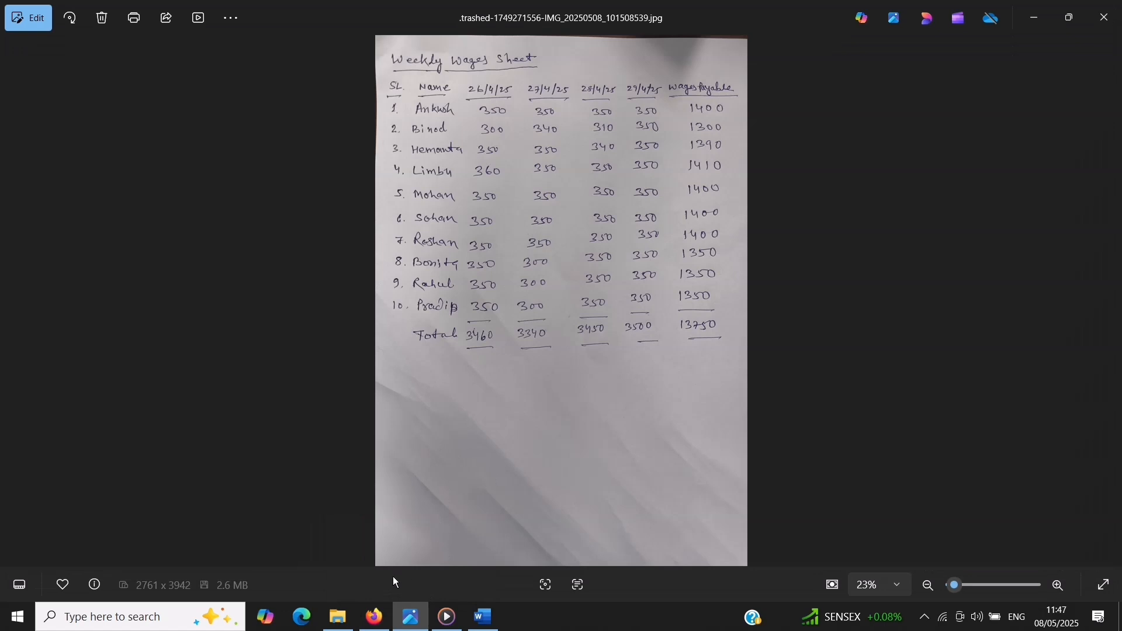
{"action": "left_click", "coordinate": [375, 617]}
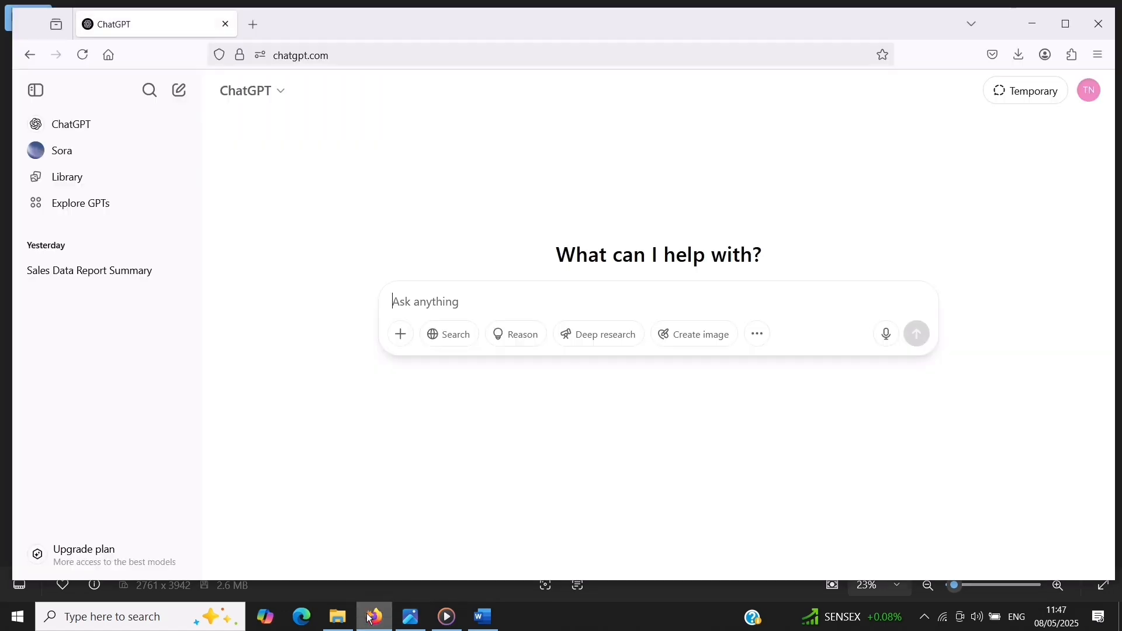
{"action": "left_click", "coordinate": [400, 336]}
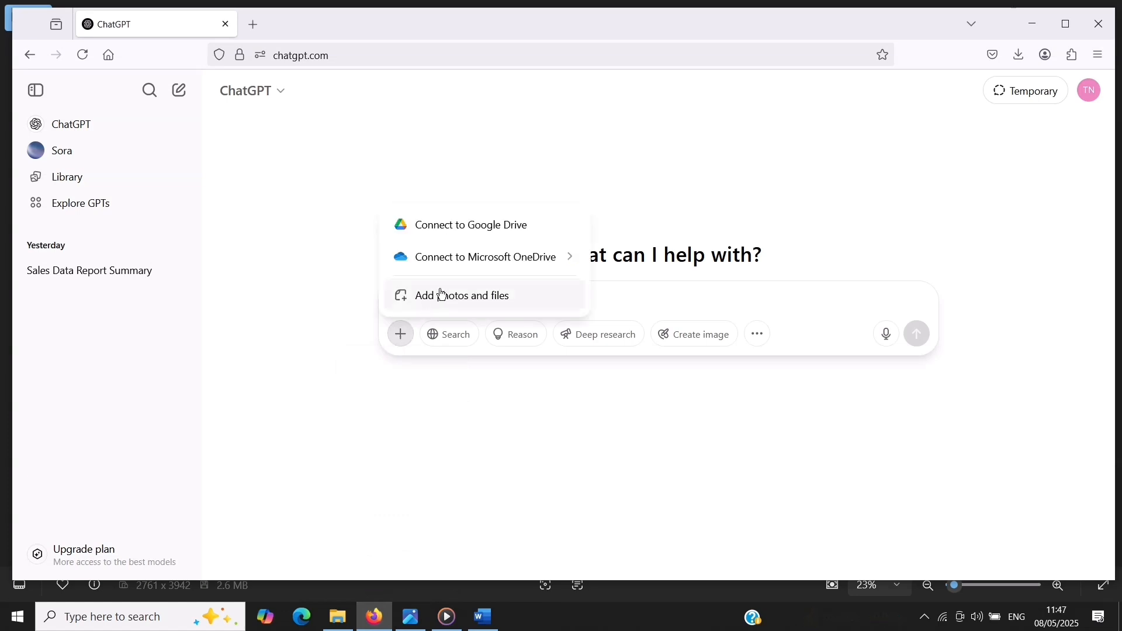
{"action": "mouse_move", "coordinate": [564, 259]}
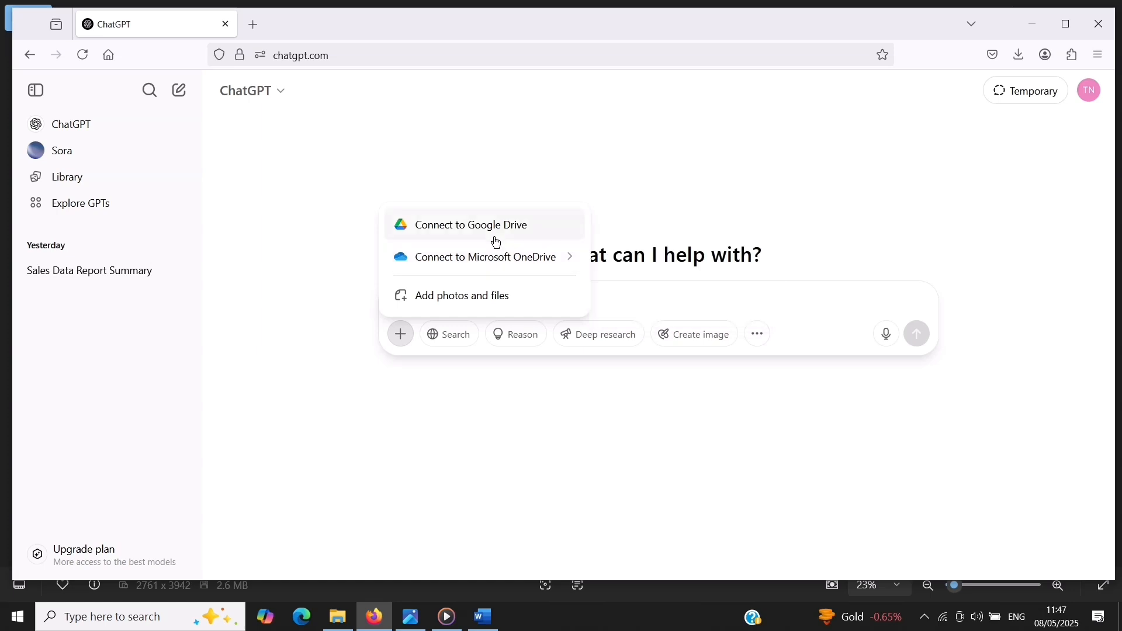
{"action": "mouse_move", "coordinate": [479, 260]}
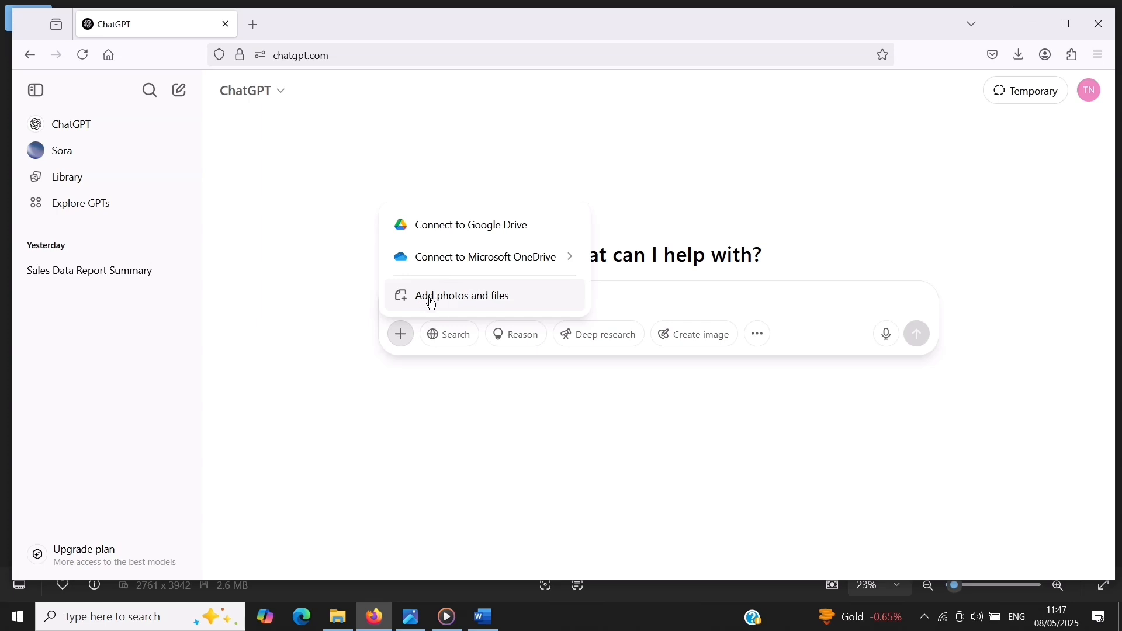
{"action": "left_click", "coordinate": [431, 304]}
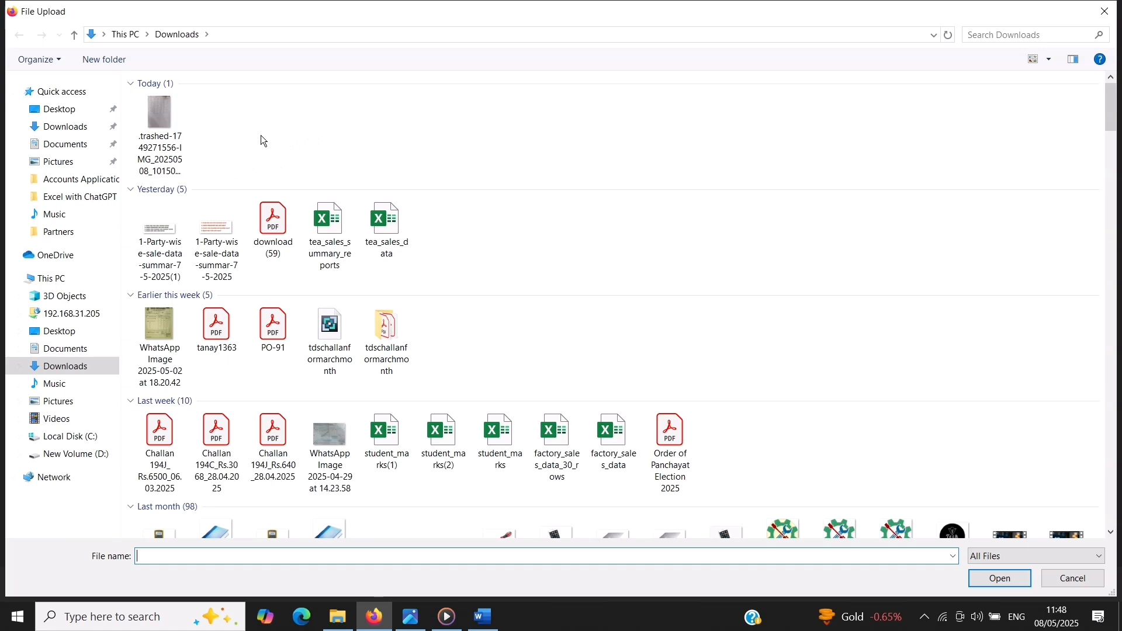
{"action": "left_click", "coordinate": [162, 146]}
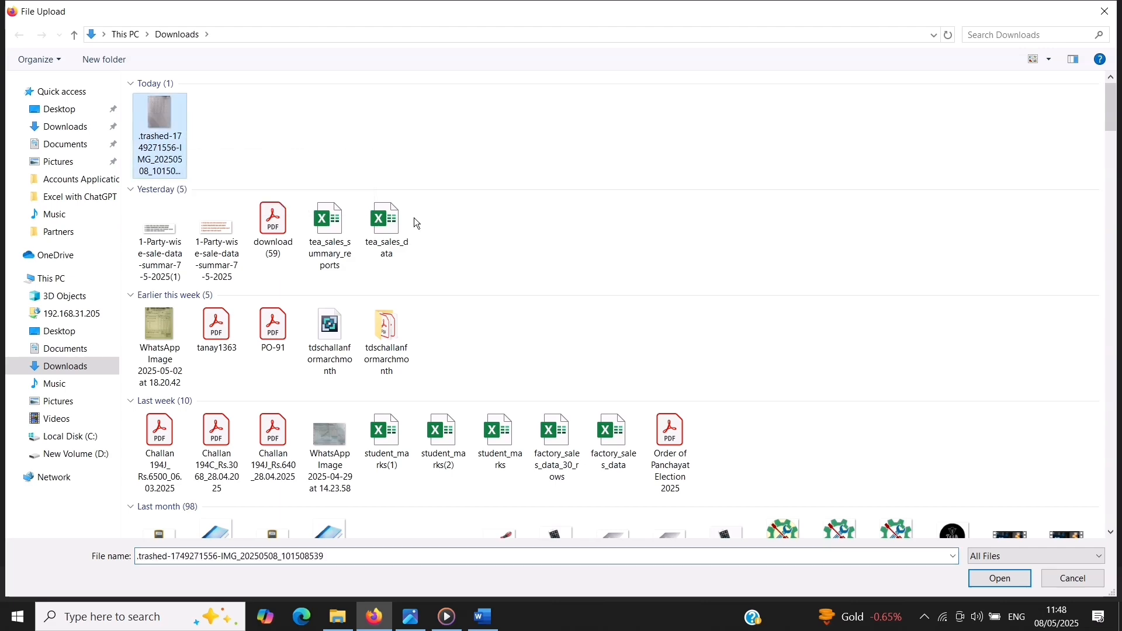
{"action": "left_click", "coordinate": [998, 579]}
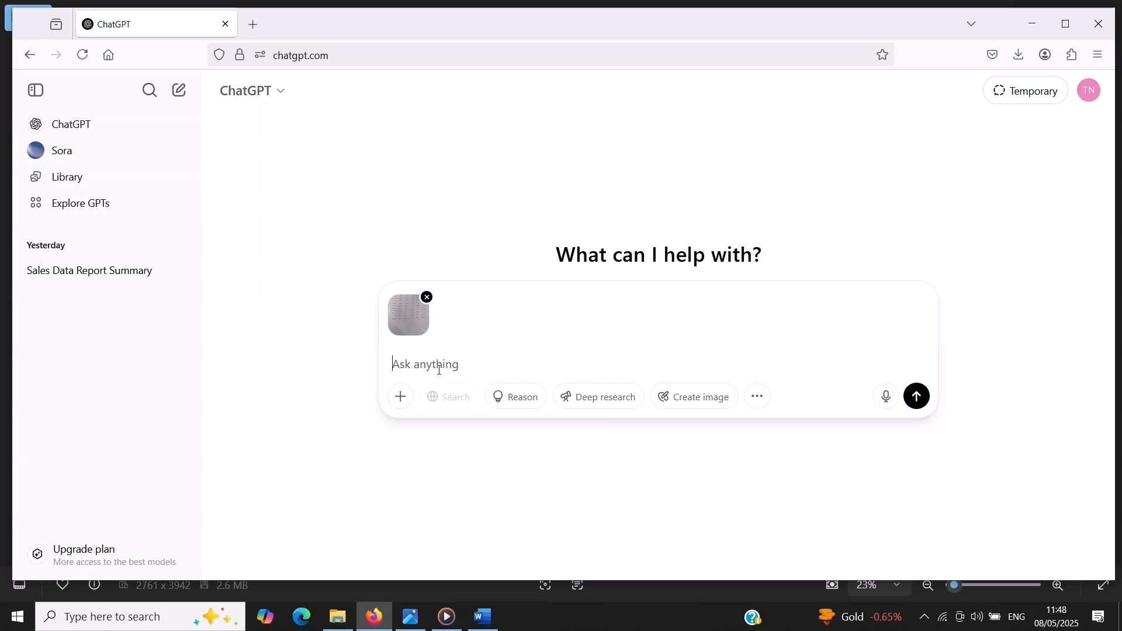
{"action": "type", "text": "ise excel file mein convert kar ke do"}
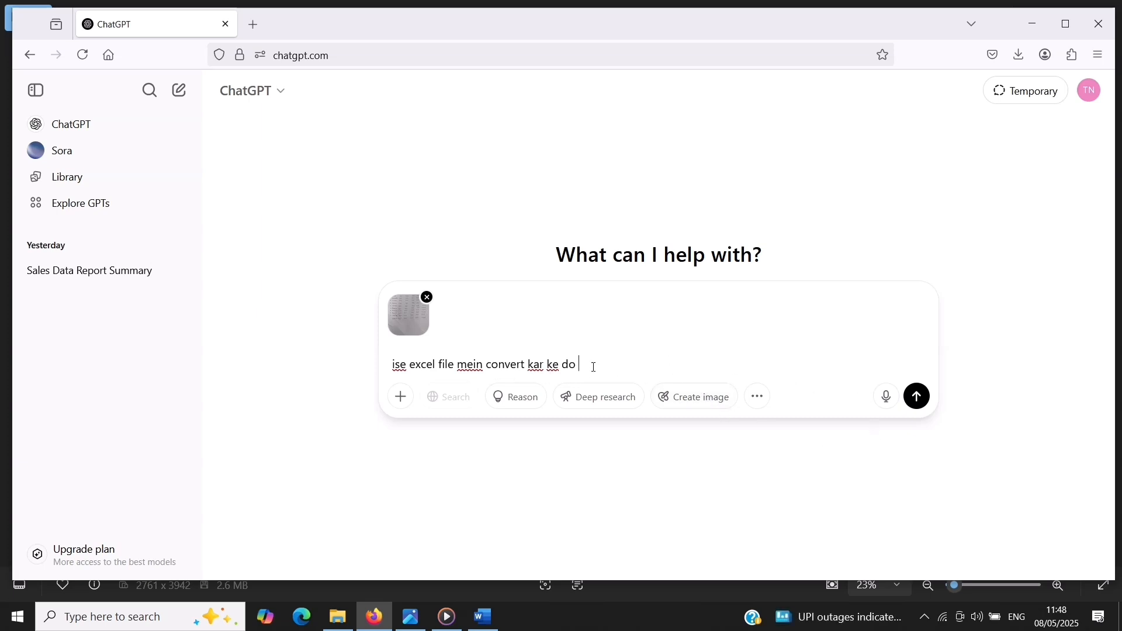
{"action": "left_click", "coordinate": [917, 398]}
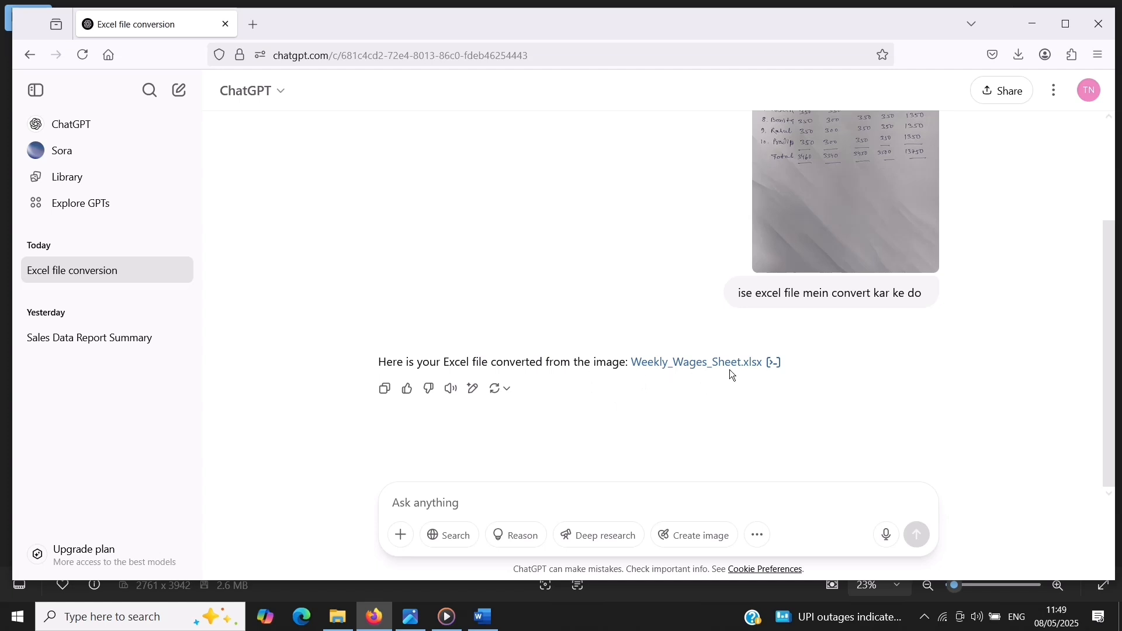
Download the generated Weekly_Wages_Sheet.xlsx and open it in Excel for editing
{"action": "left_click", "coordinate": [689, 366]}
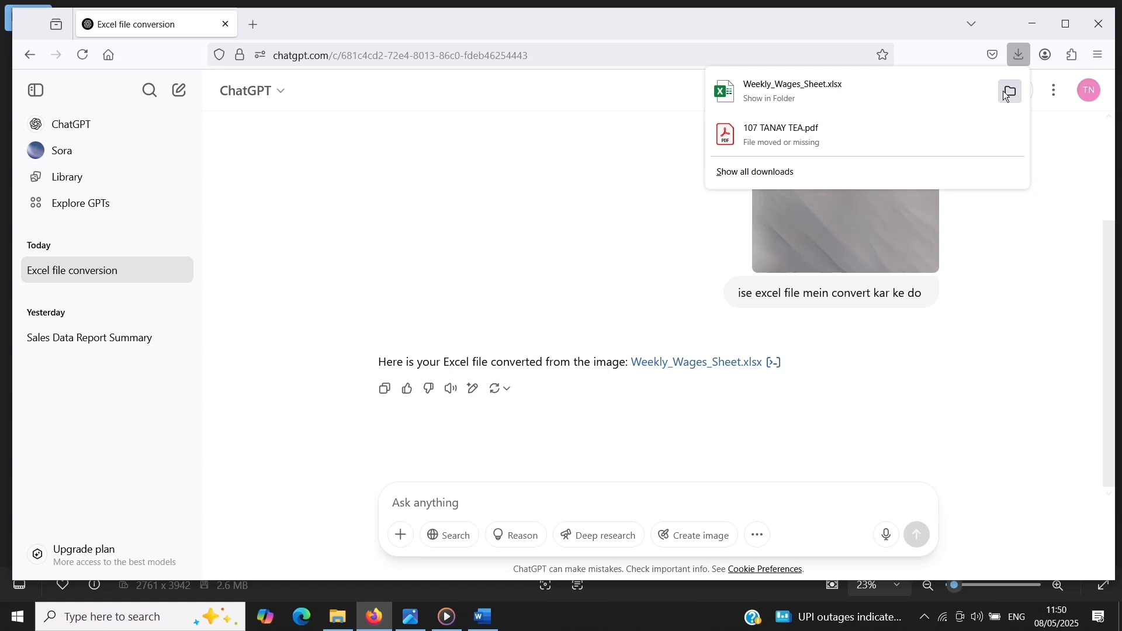
{"action": "left_click", "coordinate": [929, 96]}
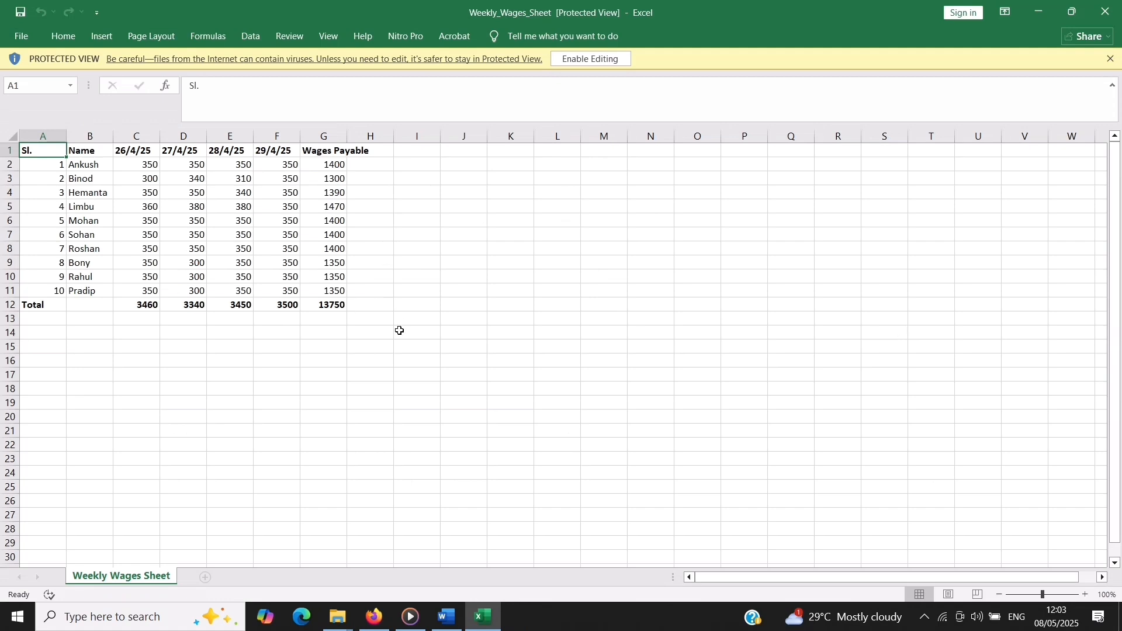
{"action": "left_click", "coordinate": [590, 60]}
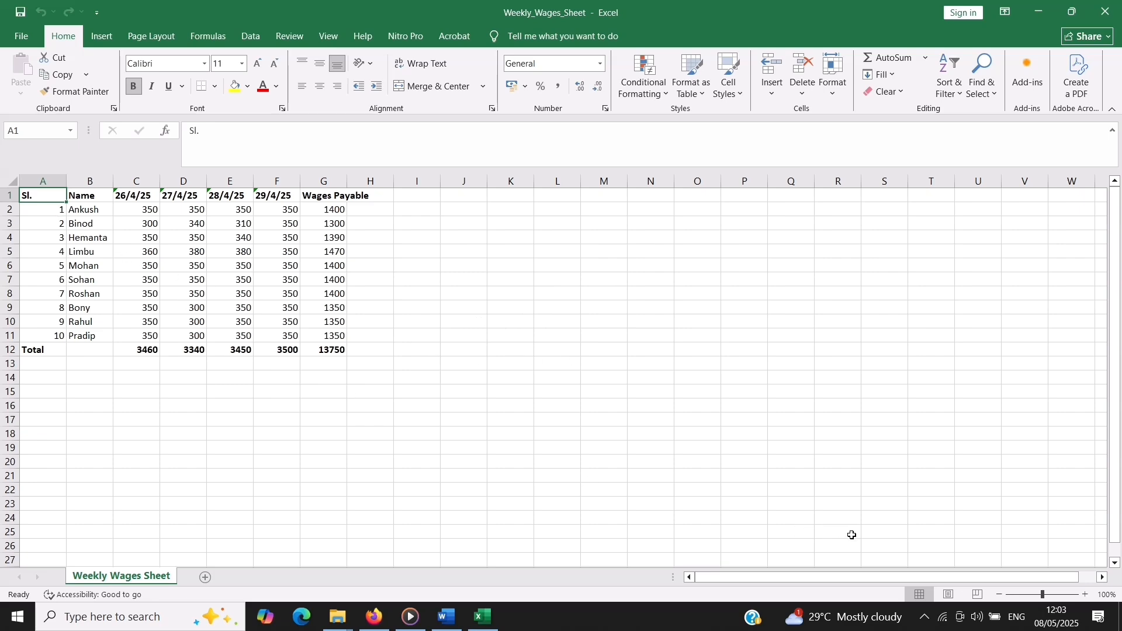
Autofit all column widths on the Weekly Wages Sheet to their contents
{"action": "left_click", "coordinate": [1087, 594]}
{"action": "left_click", "coordinate": [1088, 591]}
{"action": "left_click", "coordinate": [1088, 591]}
{"action": "left_click", "coordinate": [1088, 591]}
{"action": "left_click", "coordinate": [1088, 591]}
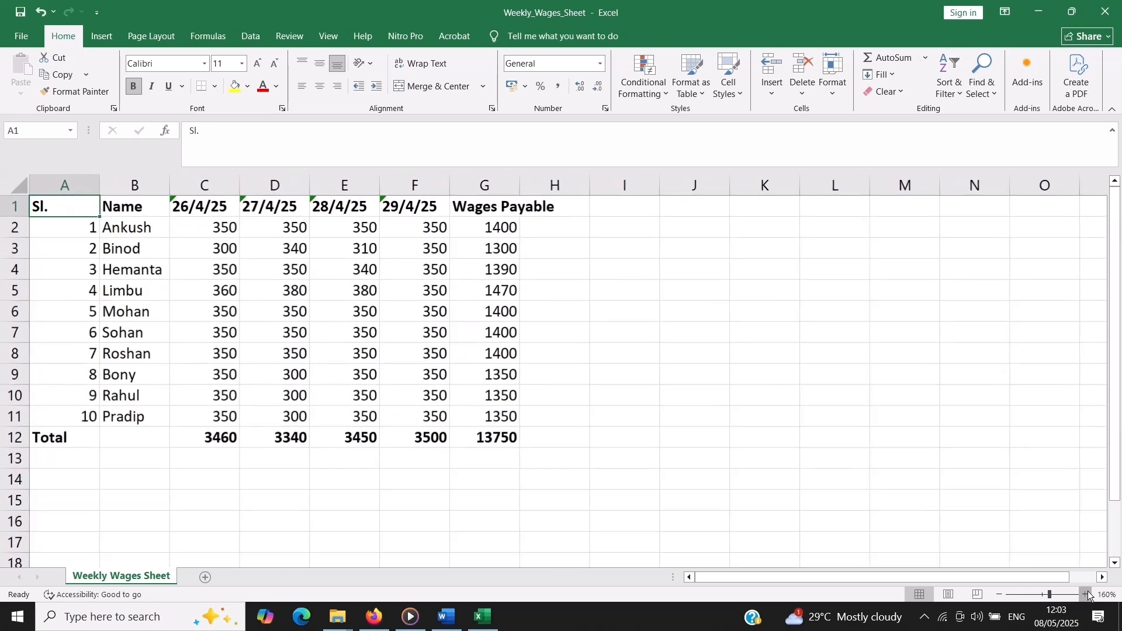
{"action": "left_click", "coordinate": [1088, 591]}
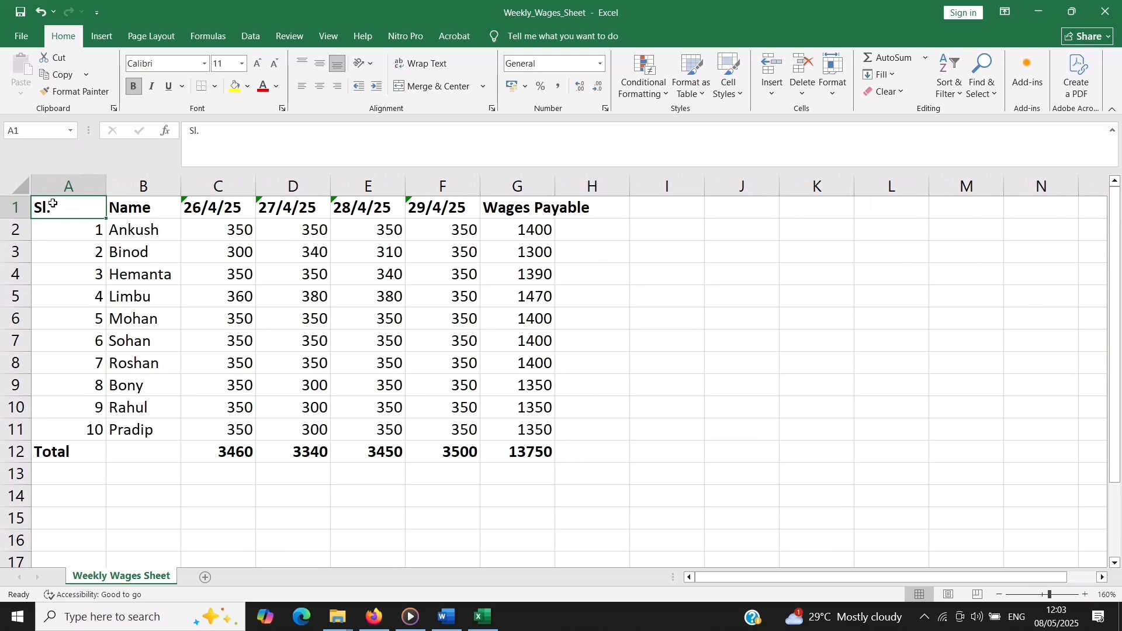
{"action": "left_click", "coordinate": [22, 186]}
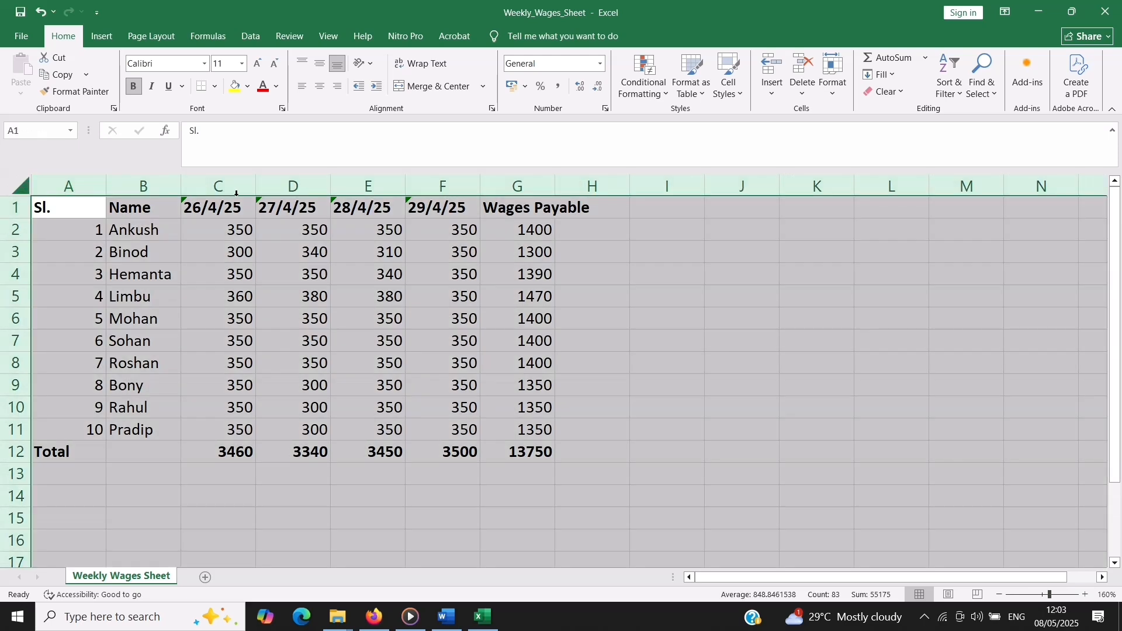
{"action": "double_click", "coordinate": [405, 187]}
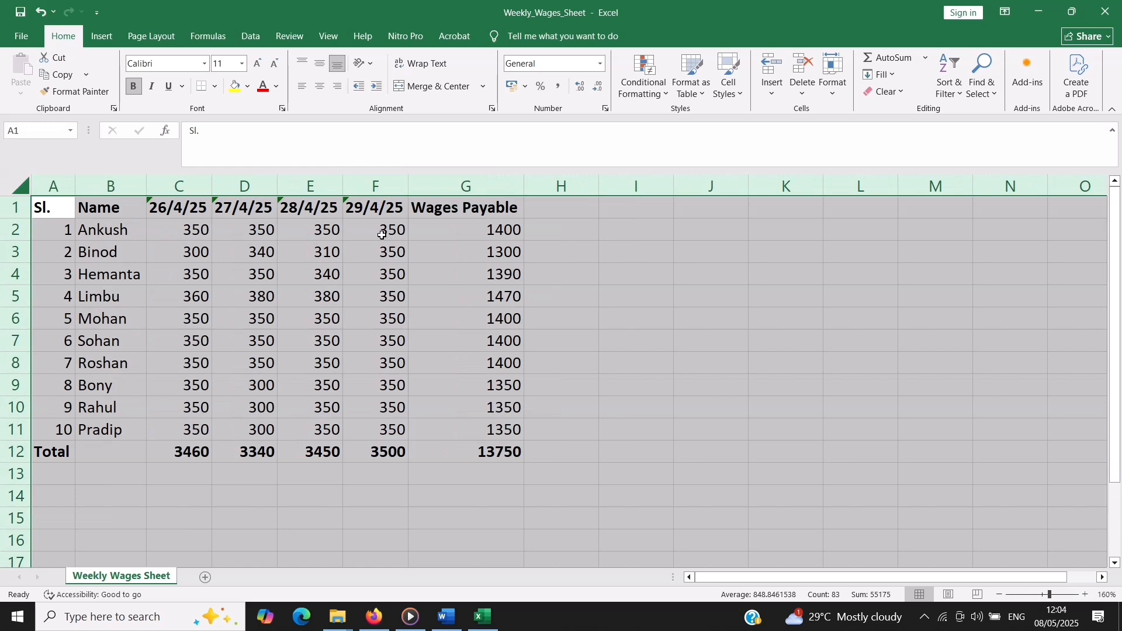
{"action": "left_click", "coordinate": [79, 228]}
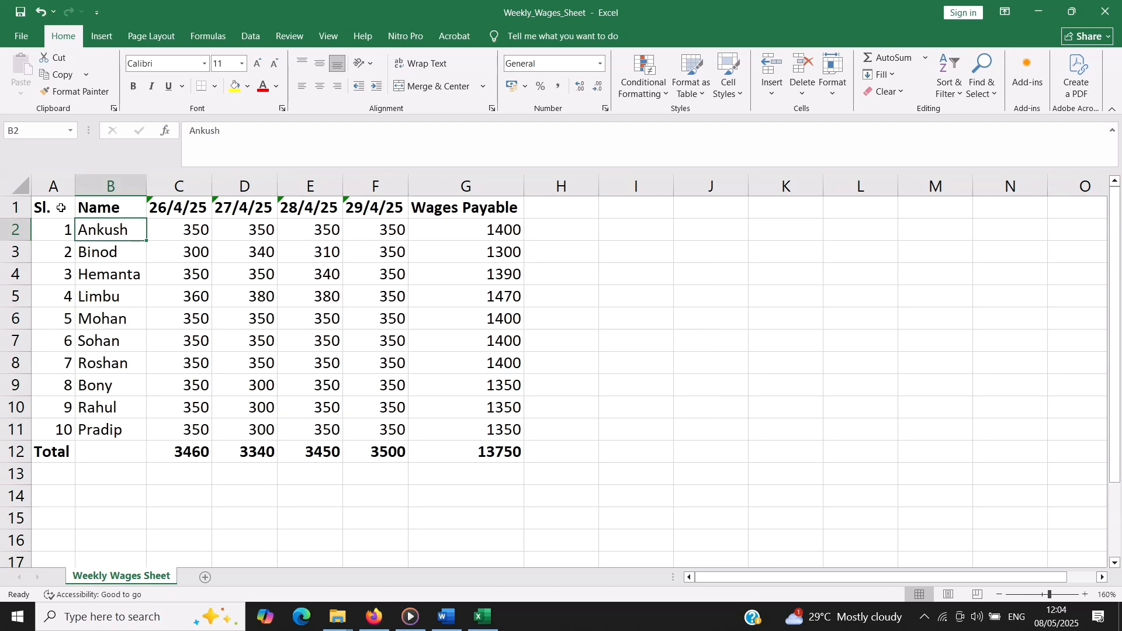
Apply All Borders to the wages table A1:G12
{"action": "mouse_move", "coordinate": [60, 208]}
{"action": "left_mouse_down"}
{"action": "mouse_move", "coordinate": [459, 216]}
{"action": "mouse_move", "coordinate": [483, 451]}
{"action": "left_mouse_up"}
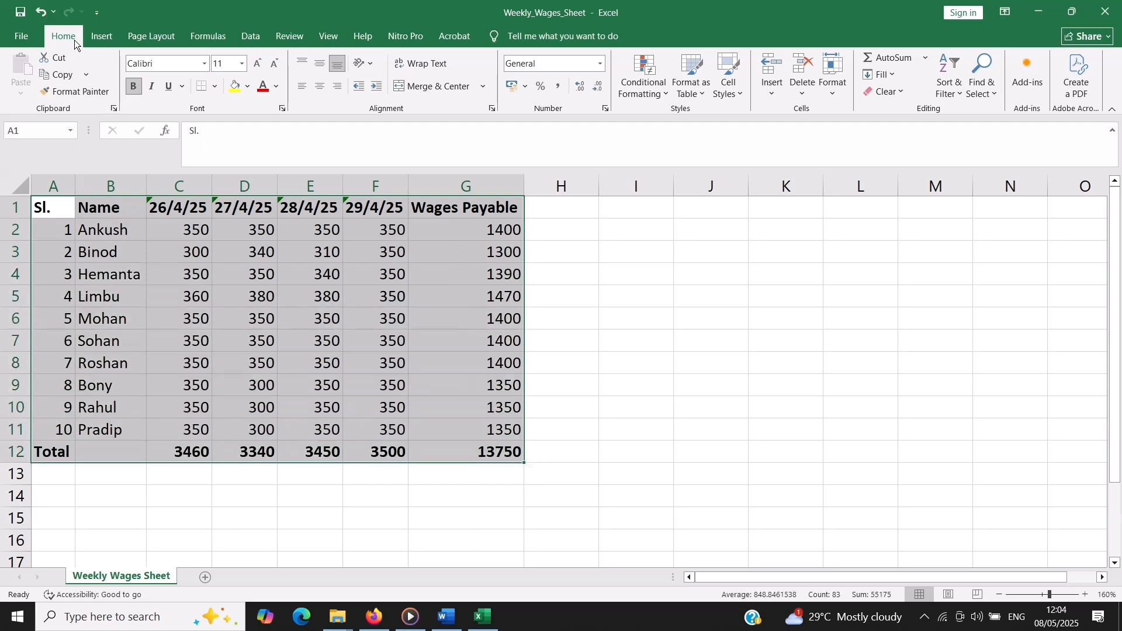
{"action": "left_click", "coordinate": [214, 85]}
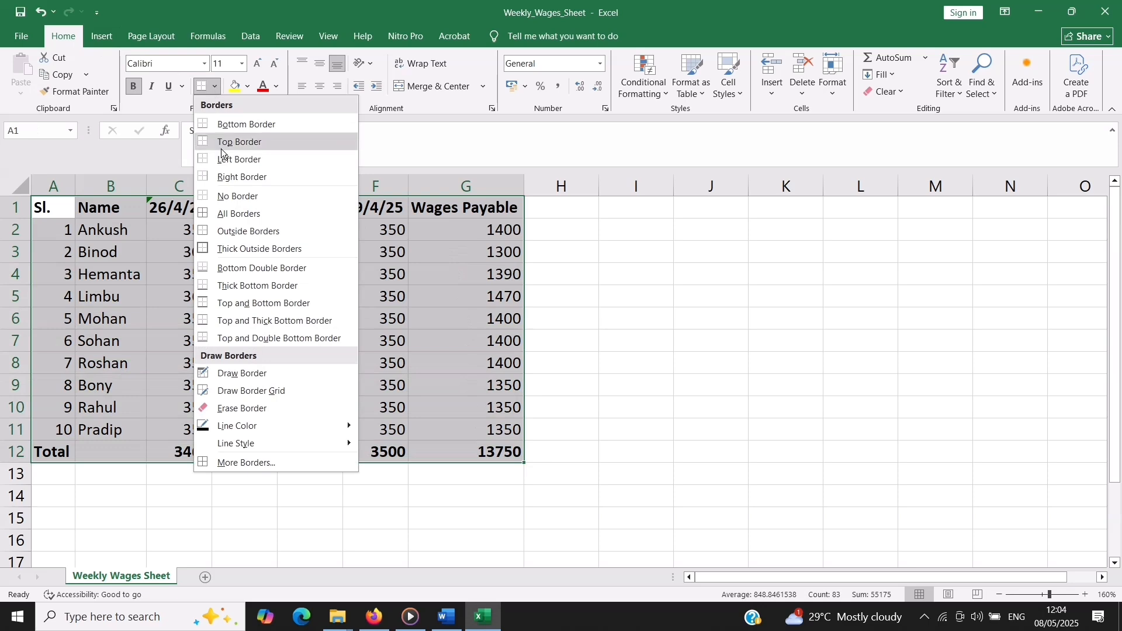
{"action": "left_click", "coordinate": [226, 215]}
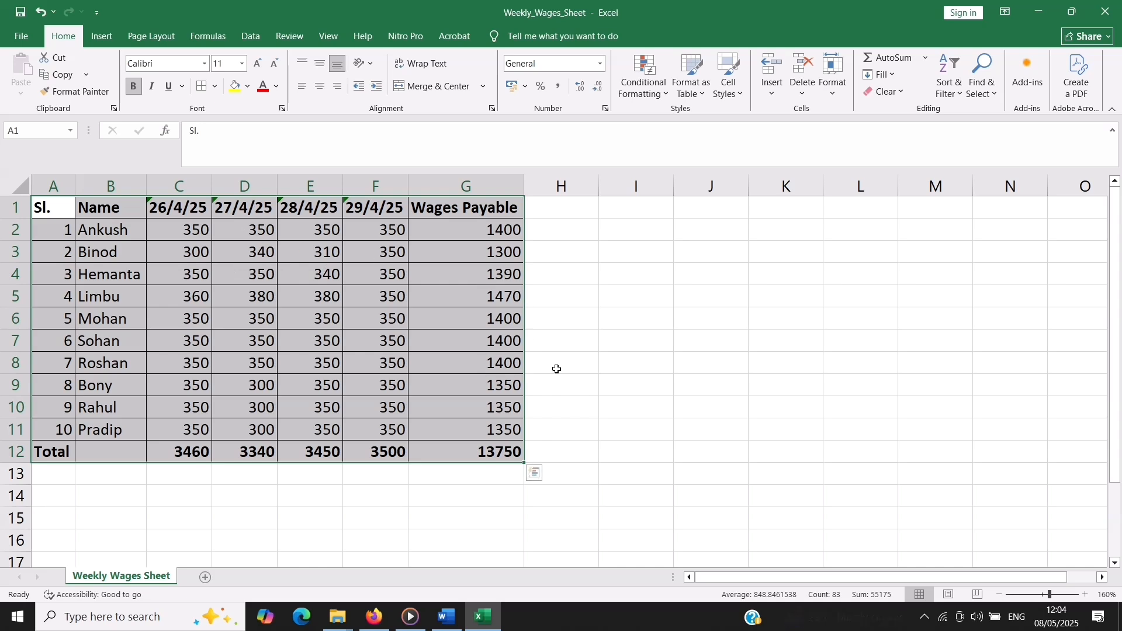
{"action": "left_click", "coordinate": [386, 375]}
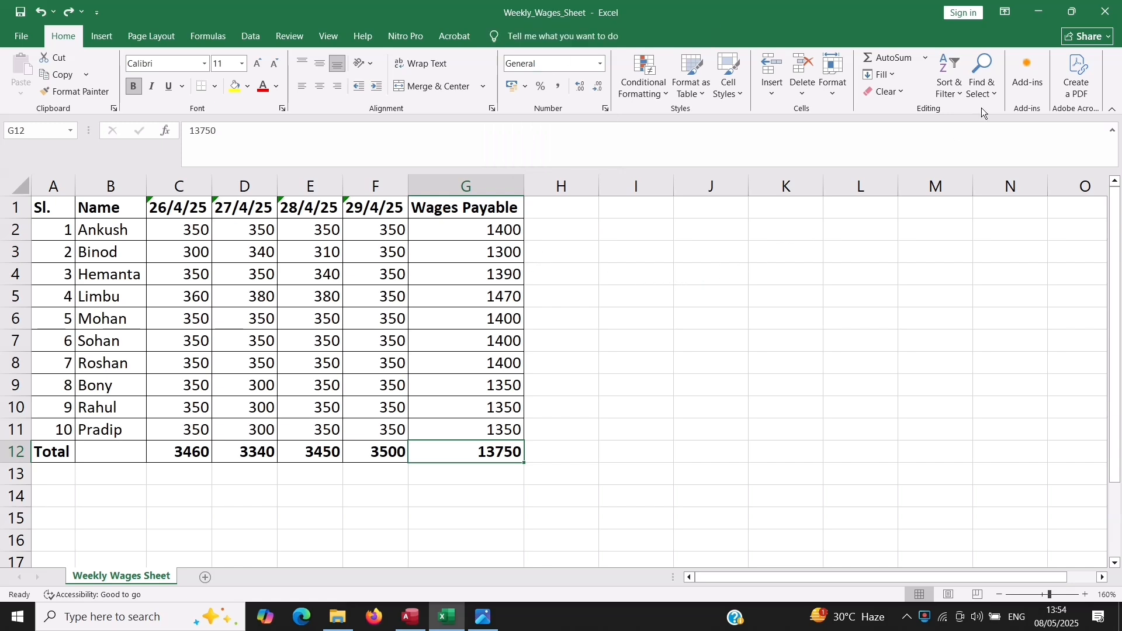
Restore the Excel window to a smaller size and place the wages sheet photo beside it for comparison
{"action": "left_click", "coordinate": [1072, 12]}
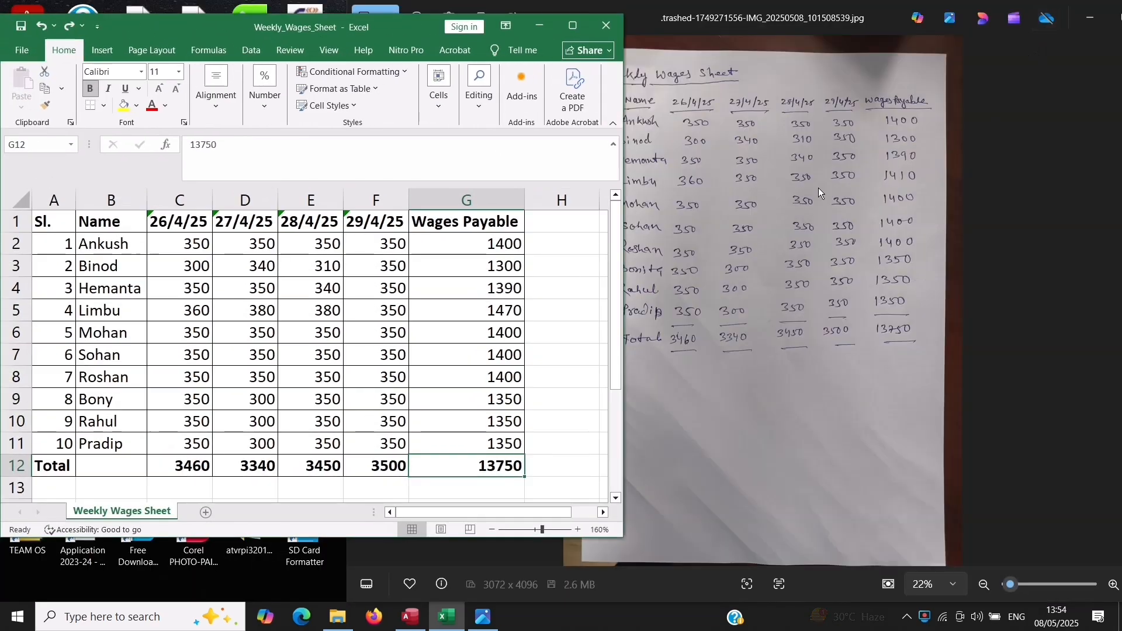
{"action": "left_click", "coordinate": [647, 19]}
{"action": "left_click_drag", "start_coordinate": [647, 18], "coordinate": [707, 20]}
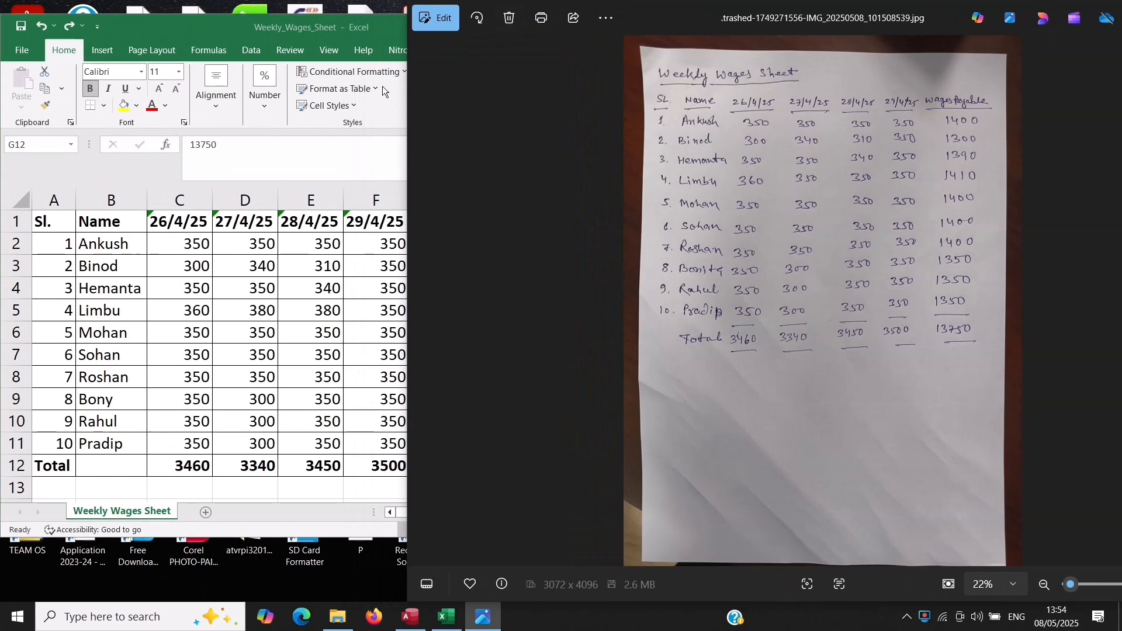
{"action": "left_click", "coordinate": [188, 26]}
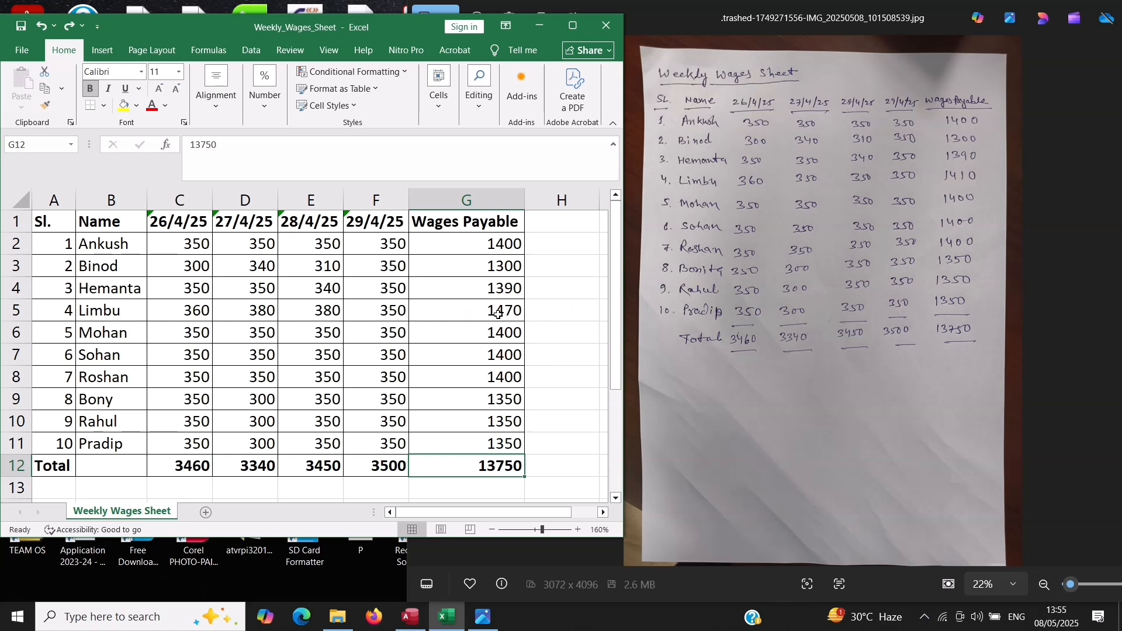
Set the Wages Payable value in G5 to 5000 and replace the total in G12 with =SUM(G2:G11)
{"action": "left_click", "coordinate": [498, 314]}
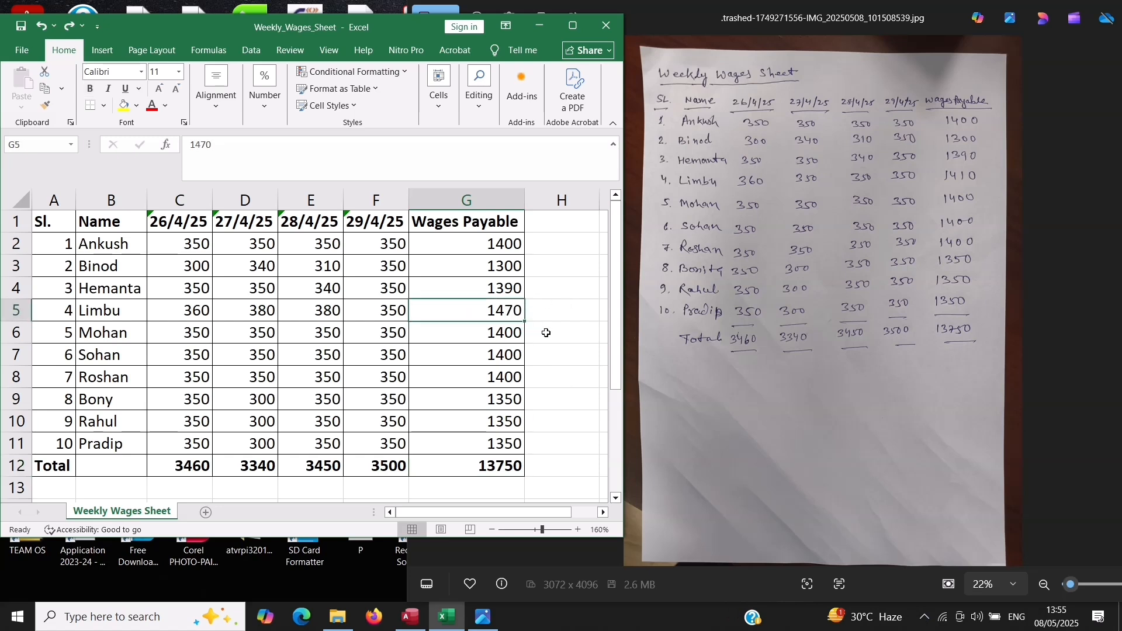
{"action": "type", "text": "5000"}
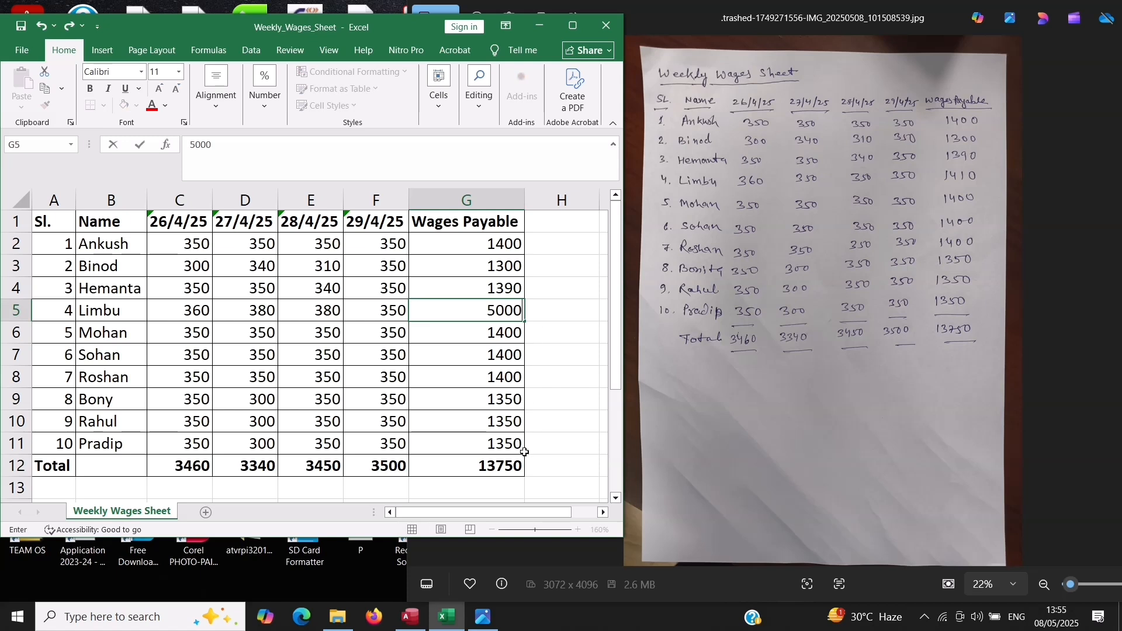
{"action": "left_click", "coordinate": [501, 460]}
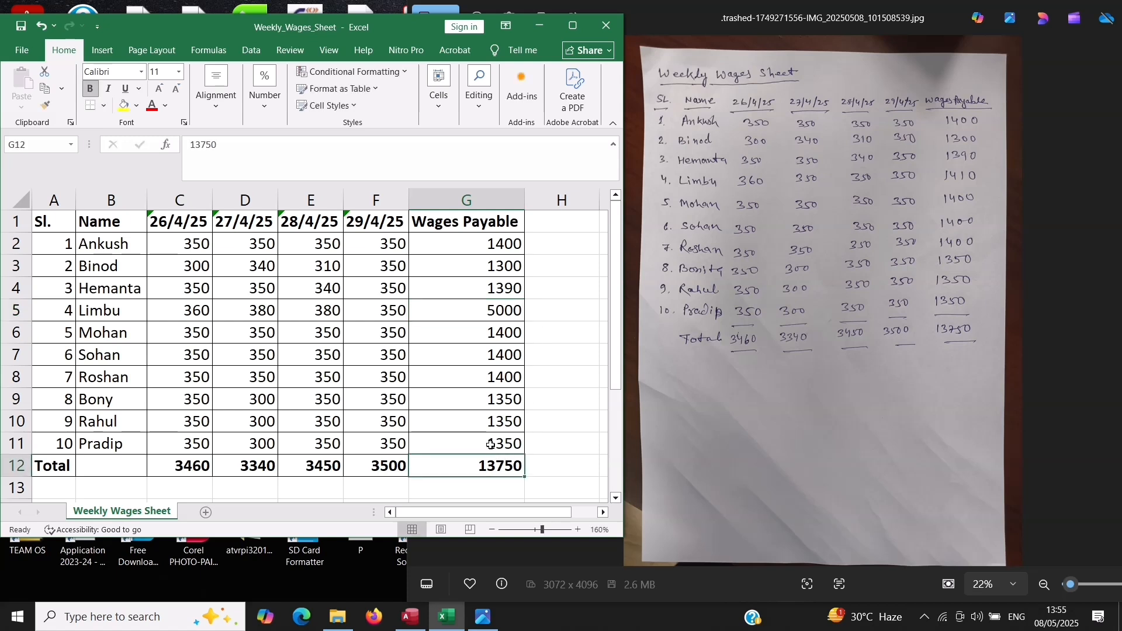
{"action": "left_click", "coordinate": [223, 52]}
{"action": "left_click", "coordinate": [80, 75]}
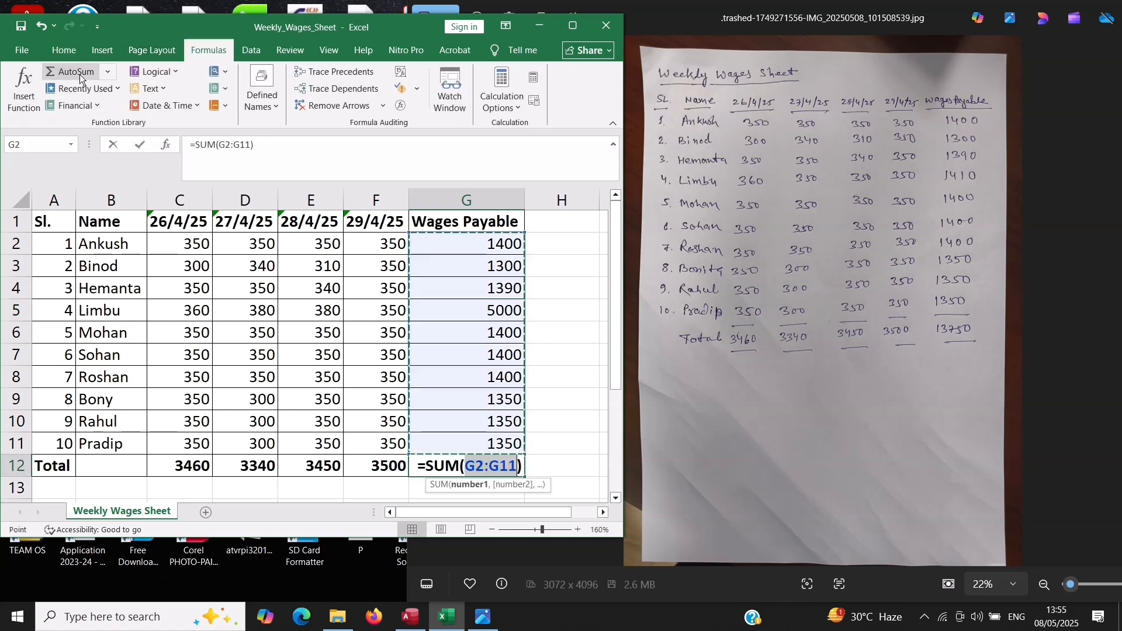
{"action": "key", "text": "Return"}
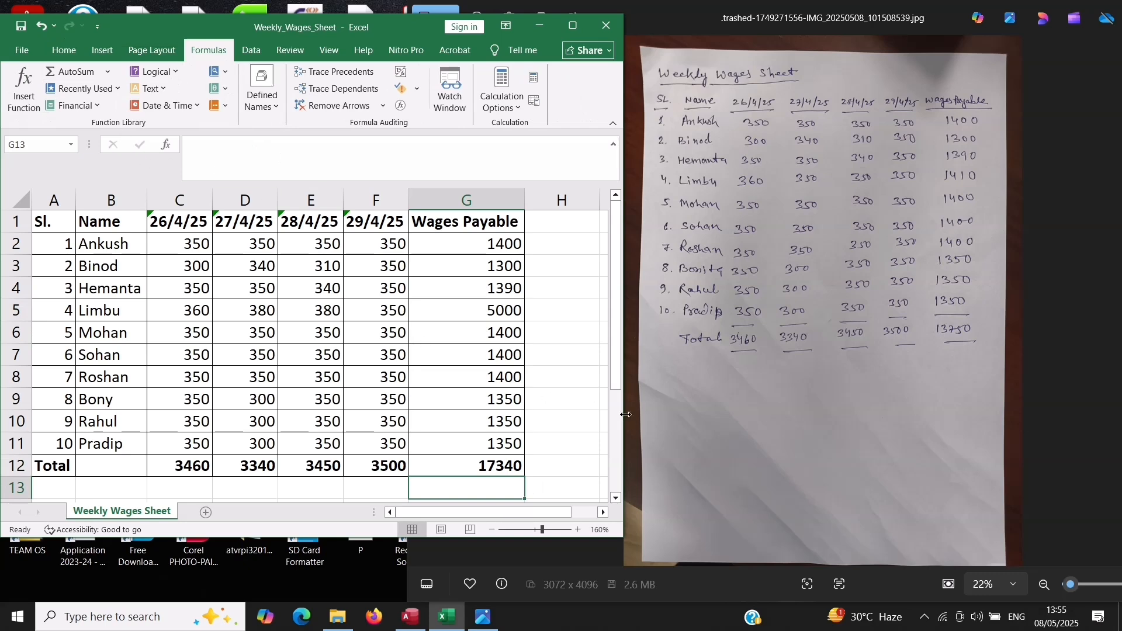